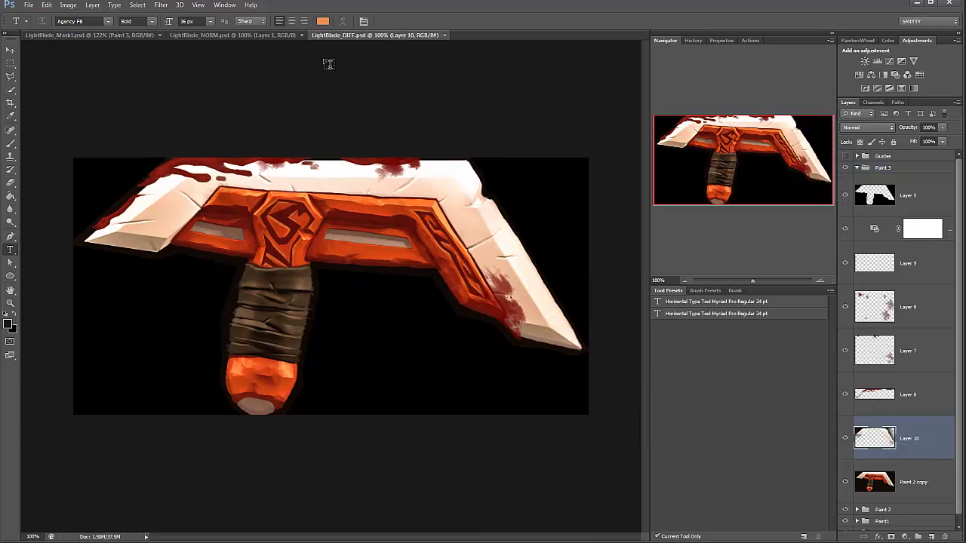
Step: Move the layers from Layer 5 down to Paint 2 copy into the Paint 3 group of LightBlade_DIFF.psd
{"action": "left_click", "coordinate": [121, 34]}
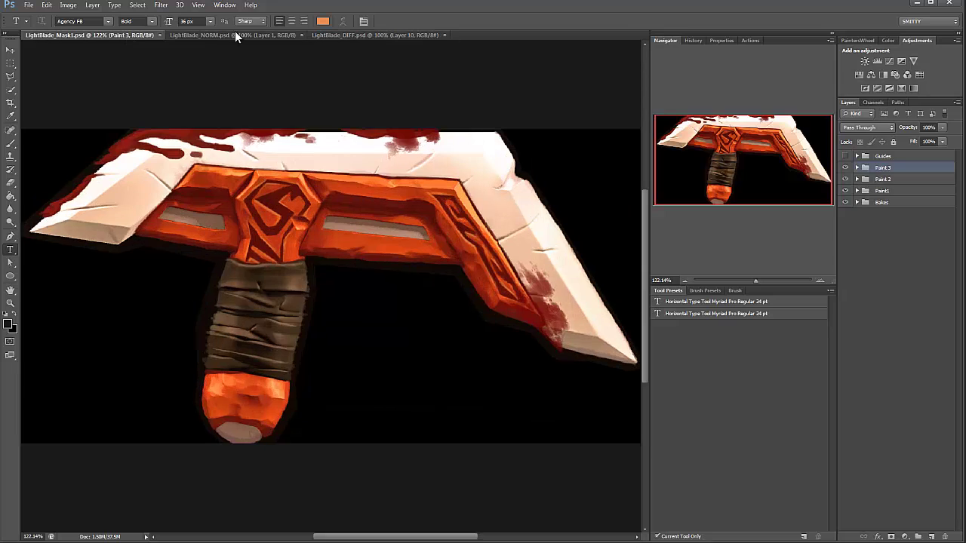
{"action": "left_click", "coordinate": [384, 34]}
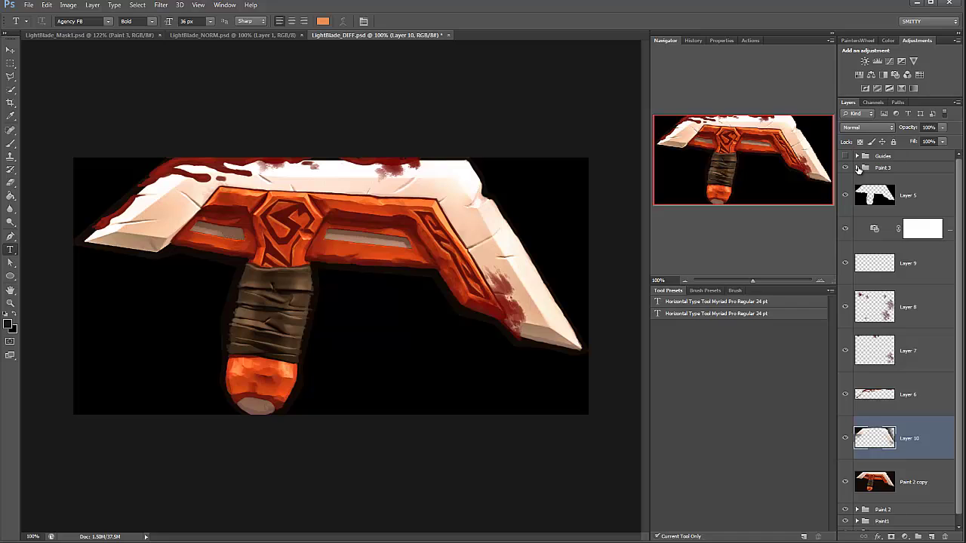
{"action": "left_click", "coordinate": [912, 195]}
{"action": "scroll", "coordinate": [916, 407], "scroll_direction": "down", "scroll_amount": 1}
{"action": "left_click", "coordinate": [915, 469], "text": "shift"}
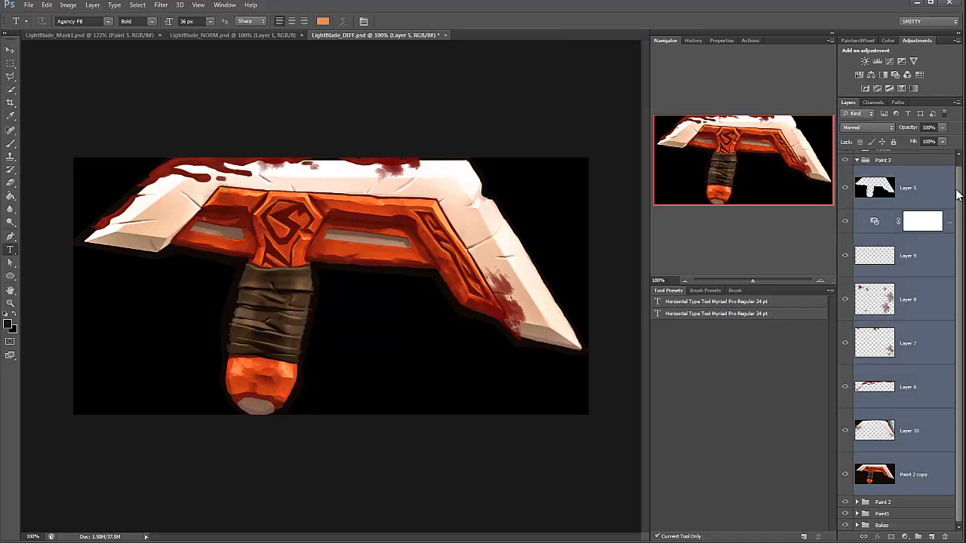
{"action": "key", "text": "ctrl+g"}
{"action": "left_click", "coordinate": [864, 161]}
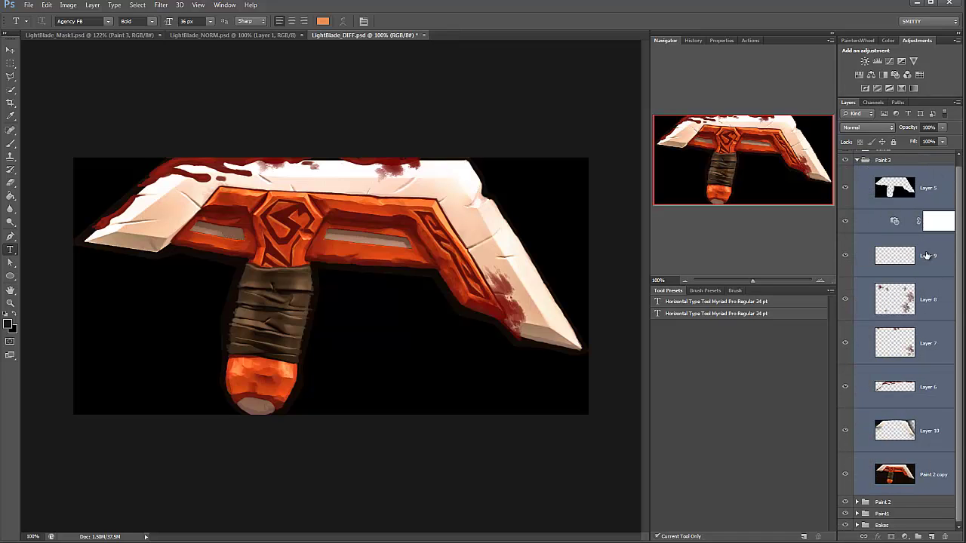
{"action": "left_click", "coordinate": [937, 313]}
{"action": "left_click", "coordinate": [935, 257]}
Step: Add a new empty layer above Layer 5 in the Paint 3 group and name it Glow
{"action": "left_click", "coordinate": [905, 195]}
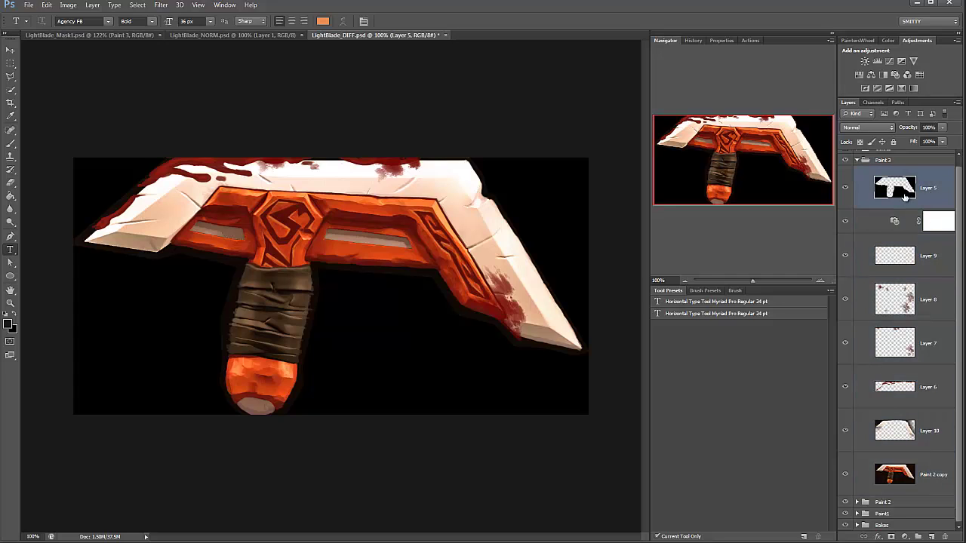
{"action": "left_click", "coordinate": [933, 537]}
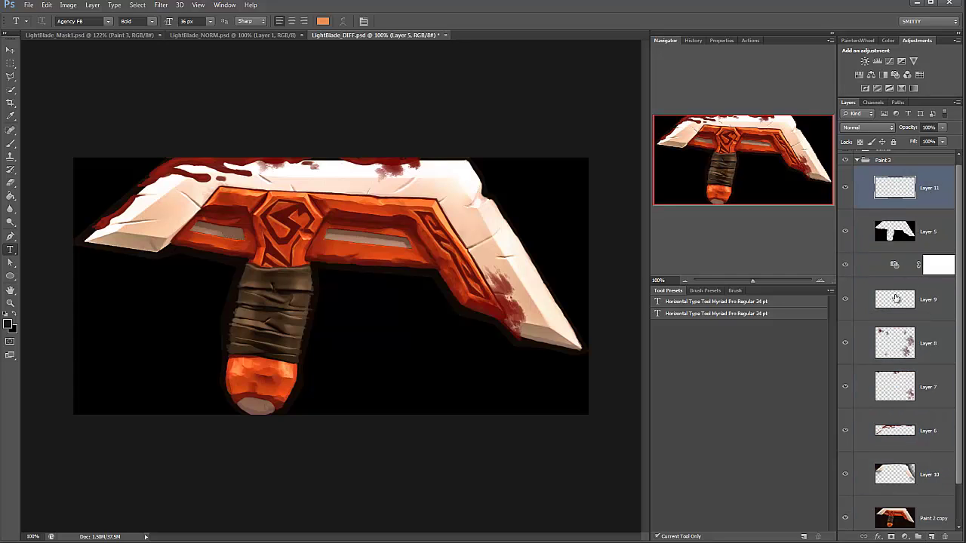
{"action": "double_click", "coordinate": [929, 188]}
{"action": "type", "text": "c"}
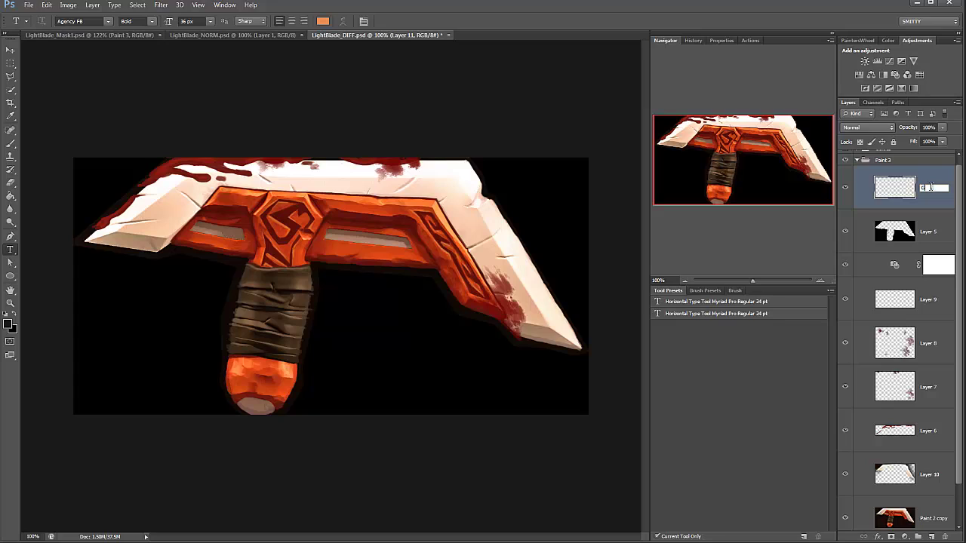
{"action": "type", "text": "low"}
{"action": "key", "text": "Return"}
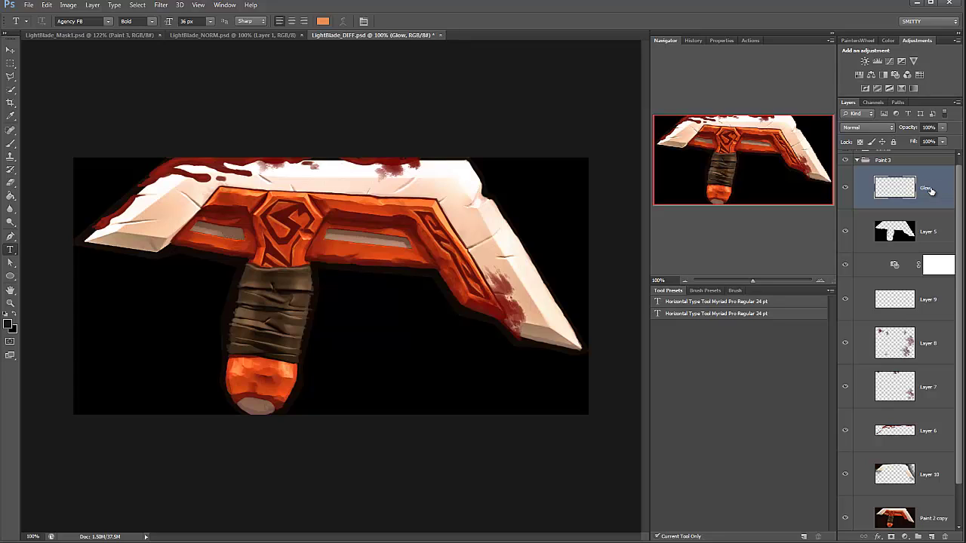
Step: Select the two light slots in the orange frame, using the DIFFUSE layer of the Bakes group and the Quick Selection tool
{"action": "left_click", "coordinate": [857, 160]}
{"action": "left_click", "coordinate": [856, 202]}
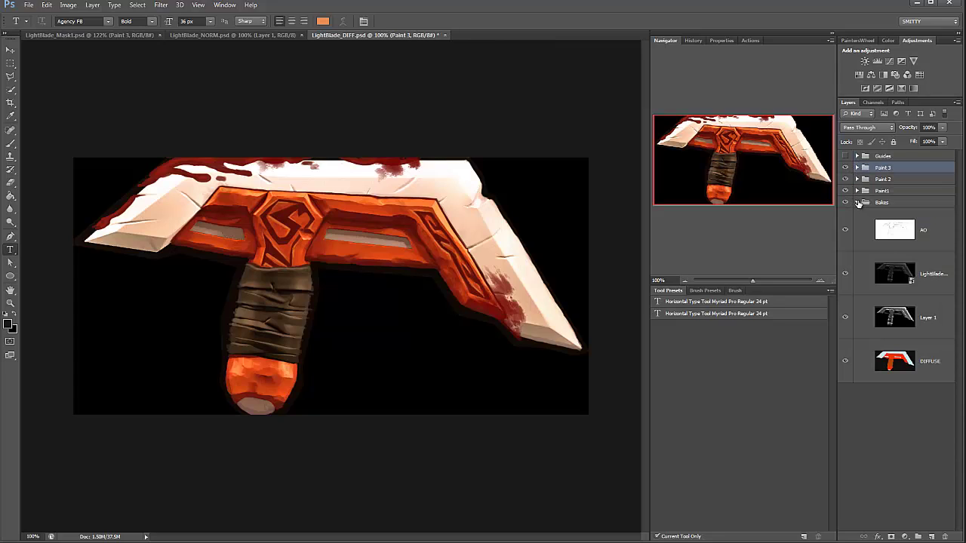
{"action": "left_click", "coordinate": [929, 374]}
{"action": "key", "text": "w"}
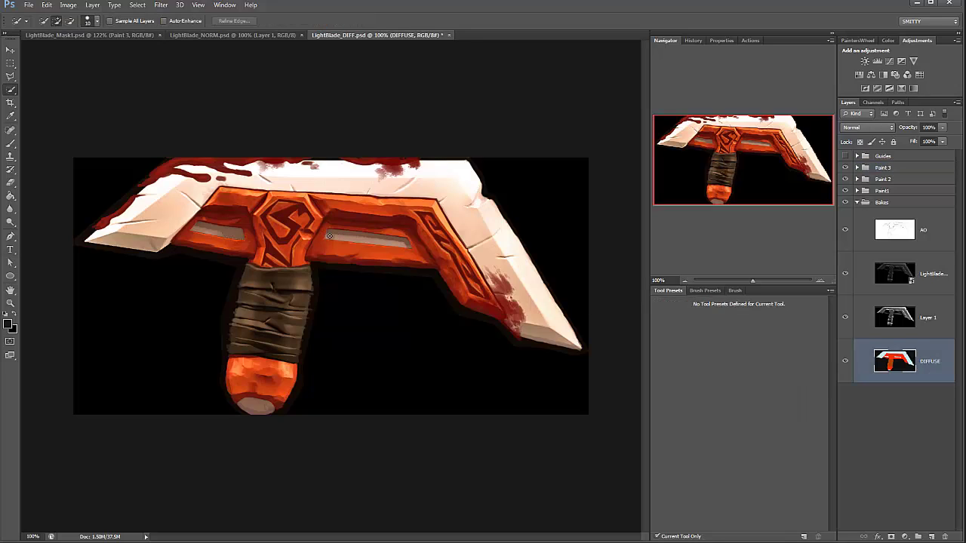
{"action": "left_click", "coordinate": [332, 235]}
Step: Return to the Glow layer in the Paint 3 group and inspect the edges of the slot selection up close
{"action": "left_click", "coordinate": [856, 202]}
{"action": "left_click", "coordinate": [867, 167]}
{"action": "left_click", "coordinate": [857, 167]}
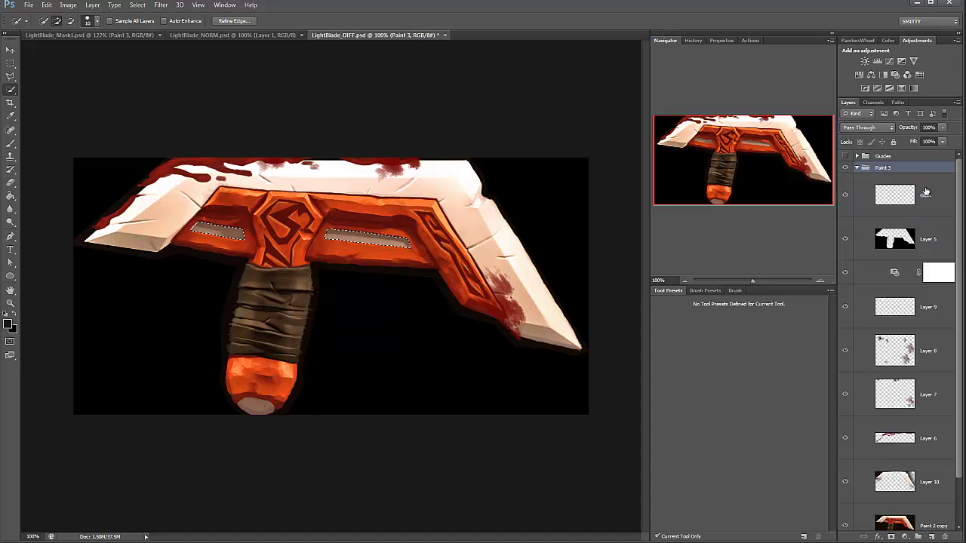
{"action": "left_click", "coordinate": [925, 192]}
{"action": "key", "text": "ctrl+plus"}
{"action": "key", "text": "ctrl+plus"}
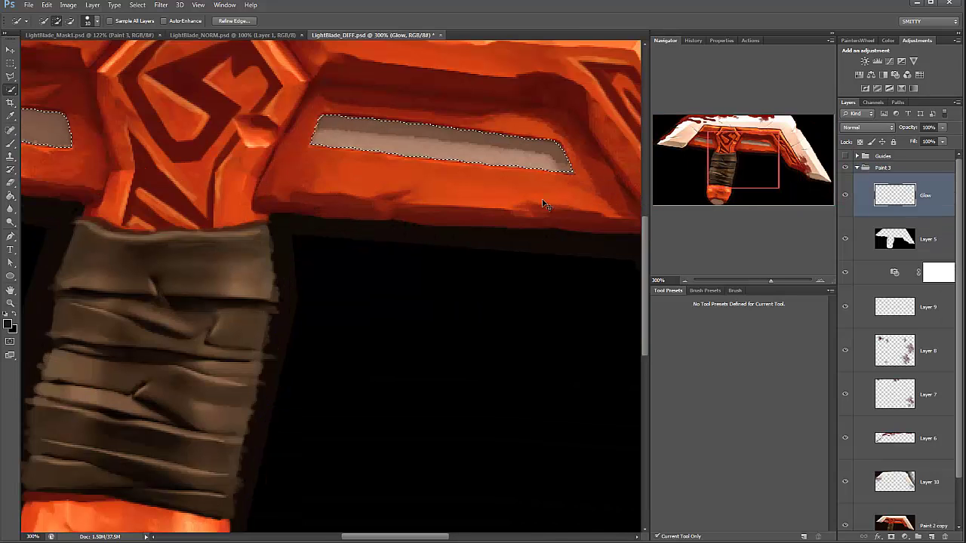
{"action": "key", "text": "ctrl+minus"}
{"action": "key", "text": "ctrl+minus"}
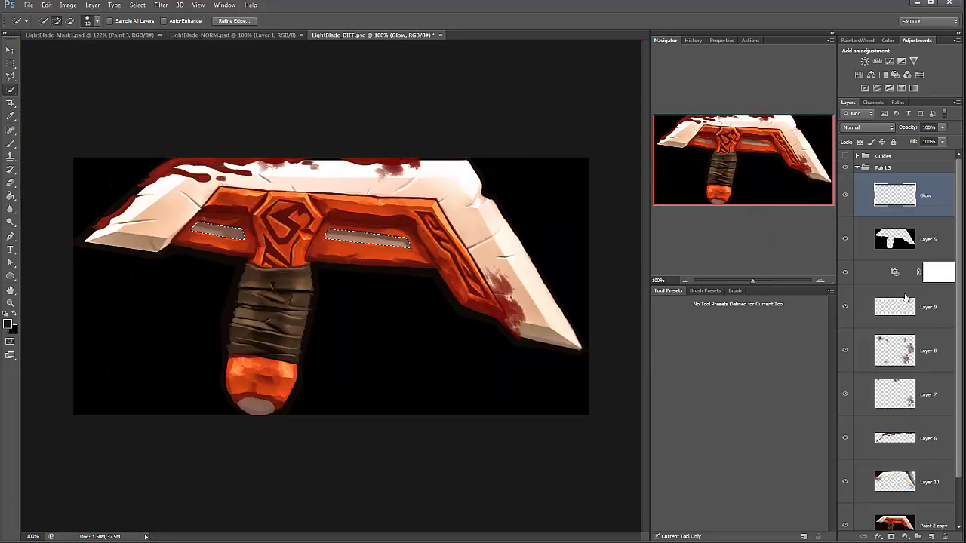
Step: Add the handle's rounded end cap to the selection from the DIFFUSE layer and make the Glow layer active again
{"action": "left_click", "coordinate": [857, 168]}
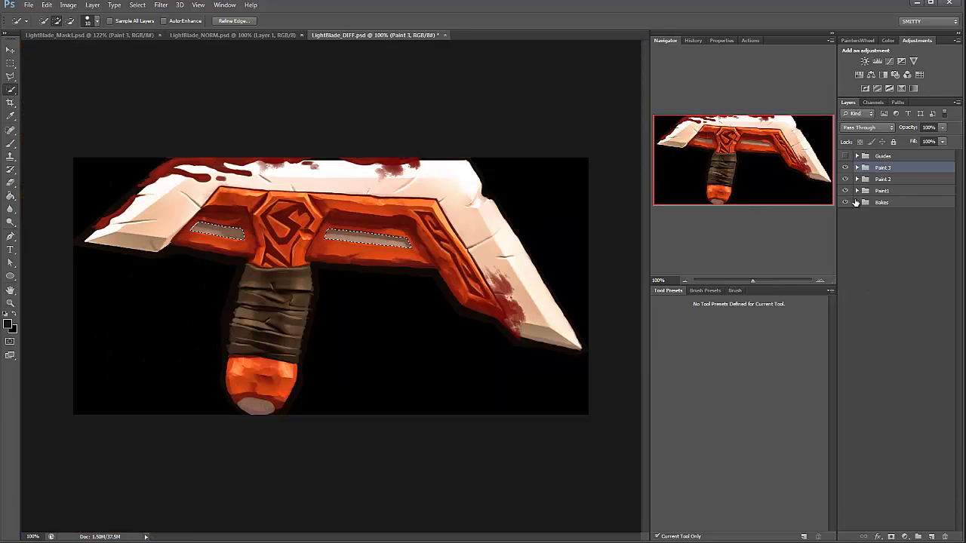
{"action": "left_click", "coordinate": [856, 202]}
{"action": "left_click", "coordinate": [918, 362]}
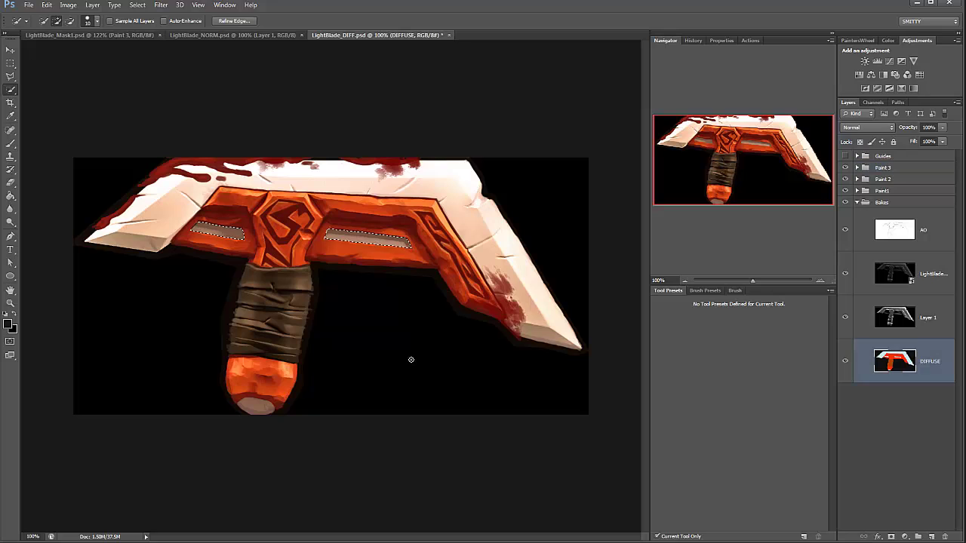
{"action": "left_click", "coordinate": [249, 407]}
{"action": "left_click", "coordinate": [858, 203]}
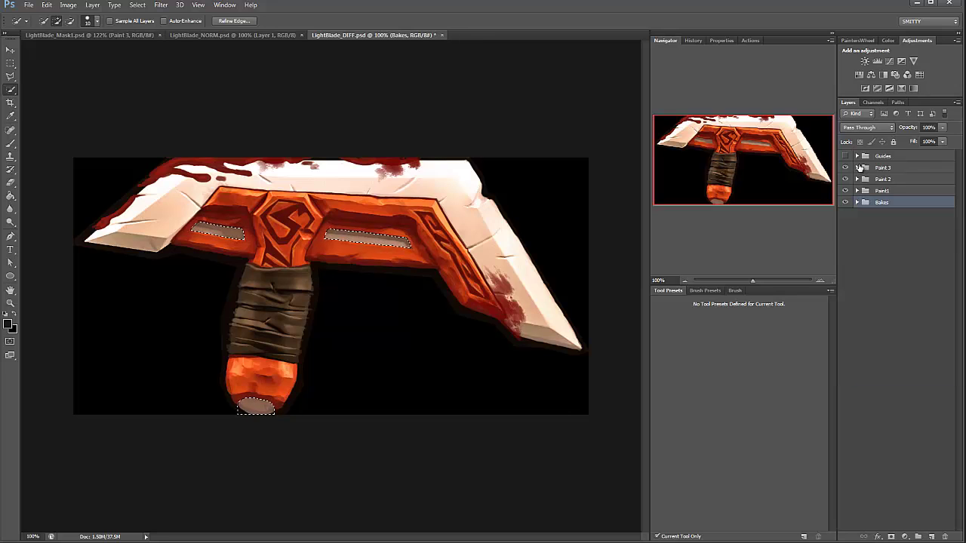
{"action": "left_click", "coordinate": [858, 168]}
{"action": "left_click", "coordinate": [883, 197]}
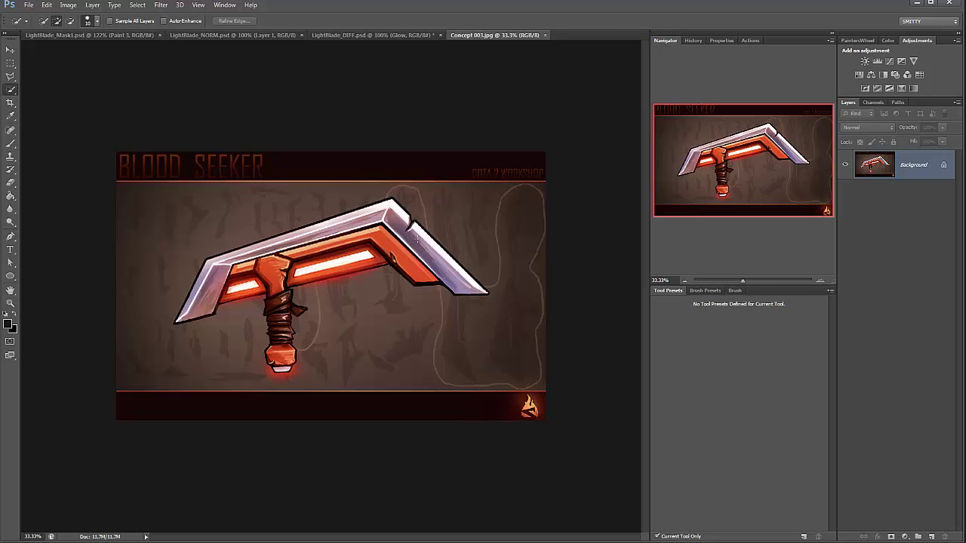
Step: Sample the near-white light colour from the slot in Concept 003.jpg and fill the selected areas on the Glow layer with it
{"action": "left_click", "coordinate": [754, 281]}
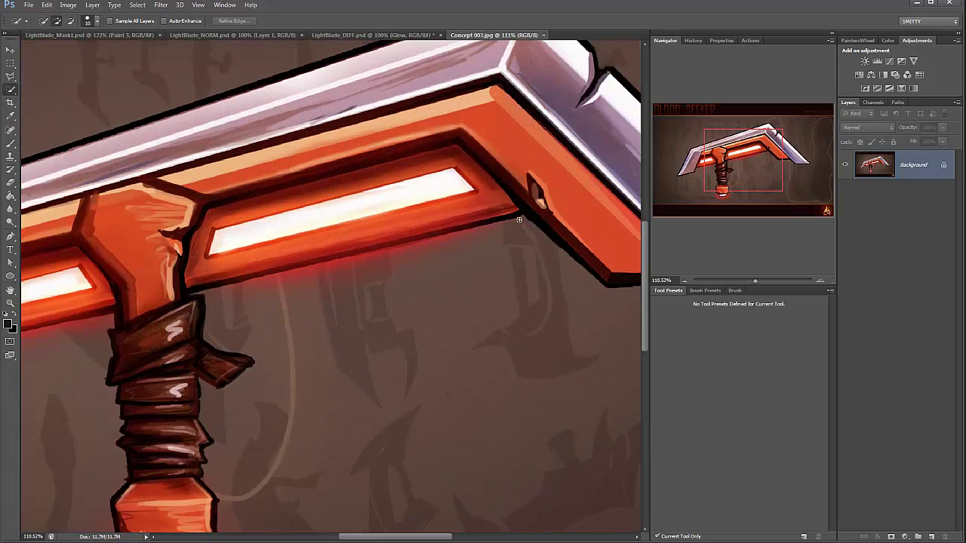
{"action": "key", "text": "b"}
{"action": "left_click", "coordinate": [281, 227], "text": "alt"}
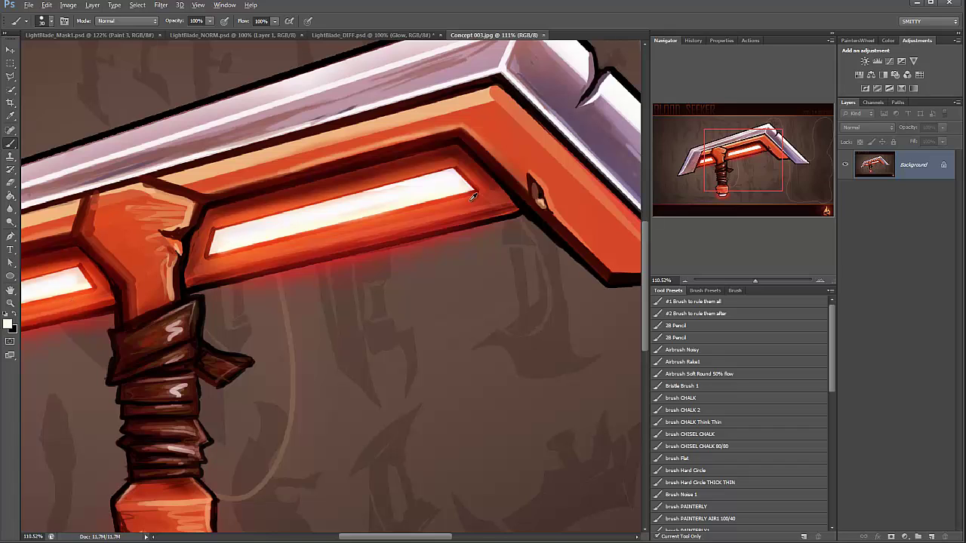
{"action": "left_click", "coordinate": [393, 35]}
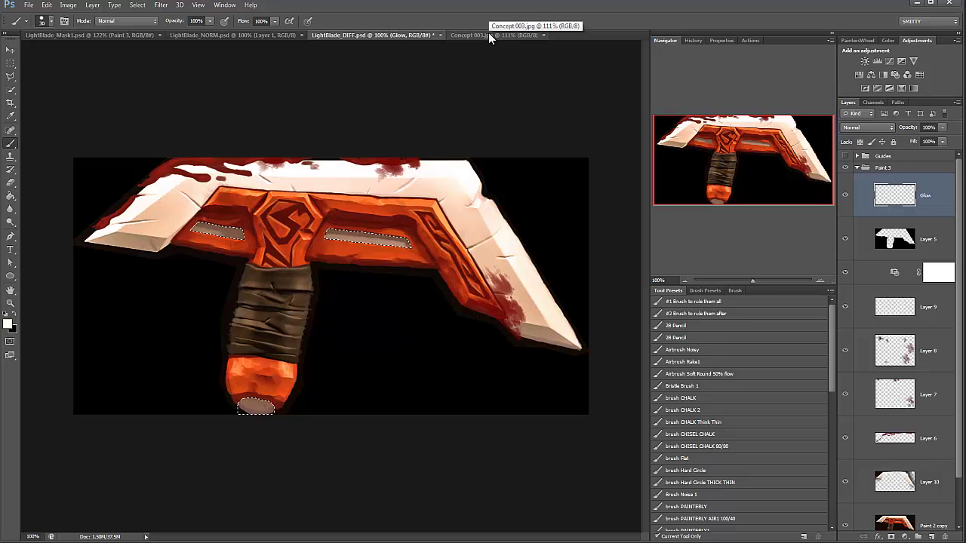
{"action": "key", "text": "g"}
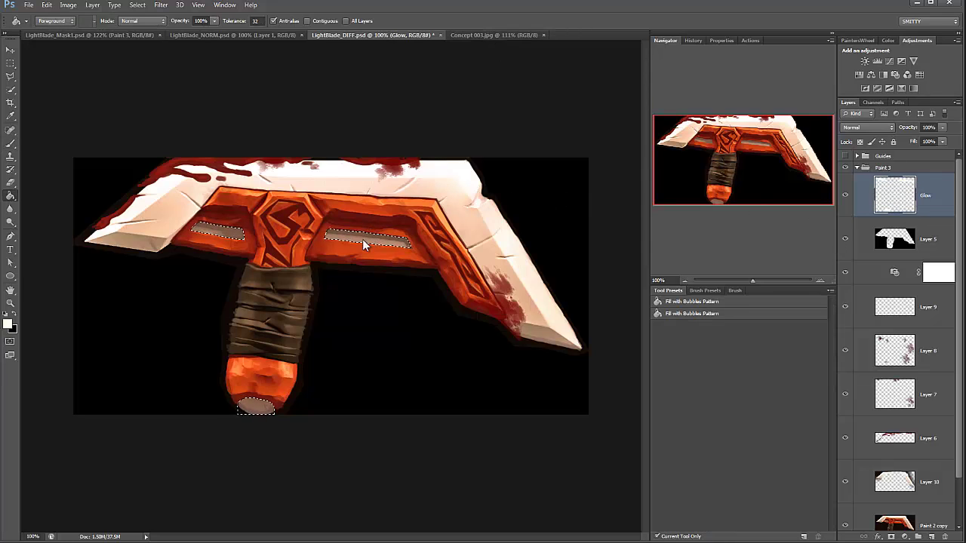
{"action": "left_click", "coordinate": [362, 239]}
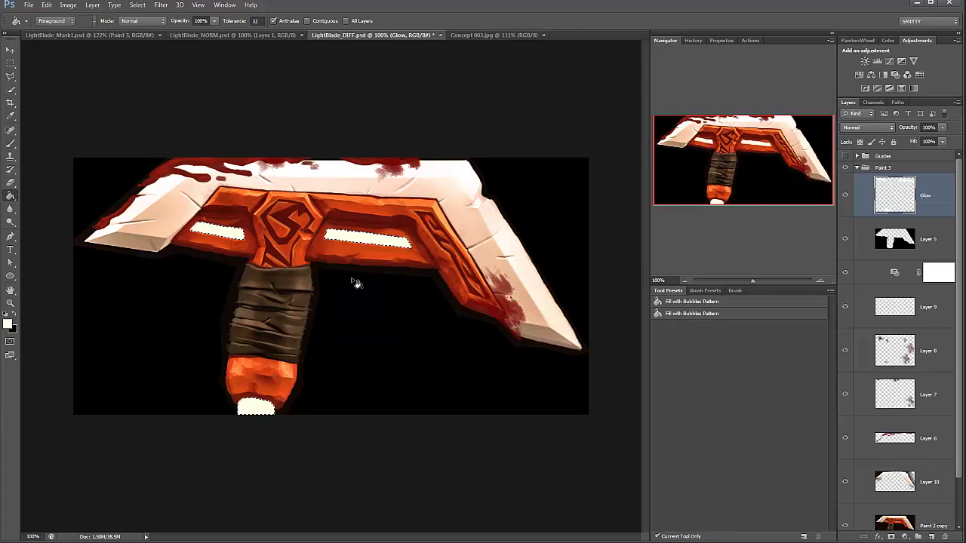
Step: Give the Glow layer an Outer Glow effect with a red colour, using the concept art as reference
{"action": "left_click", "coordinate": [505, 35]}
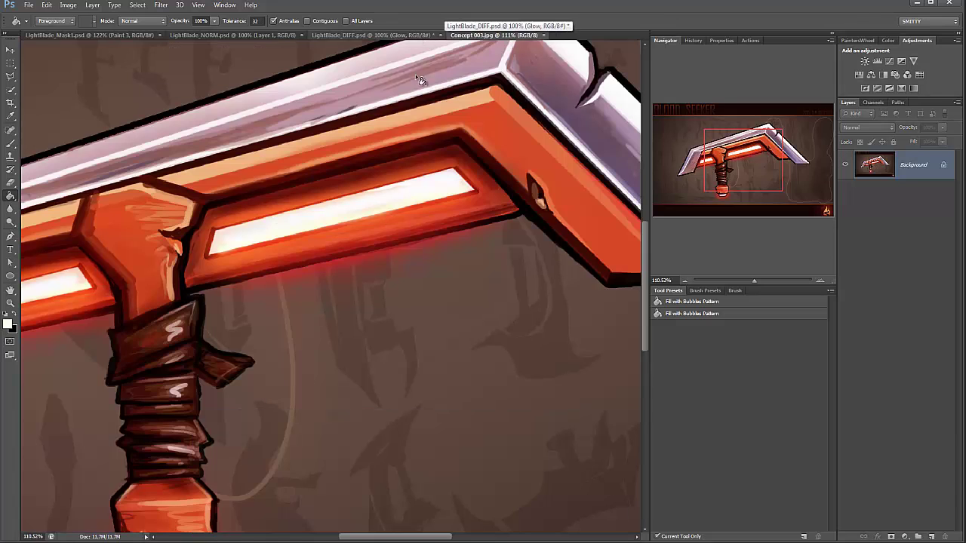
{"action": "left_click", "coordinate": [402, 34]}
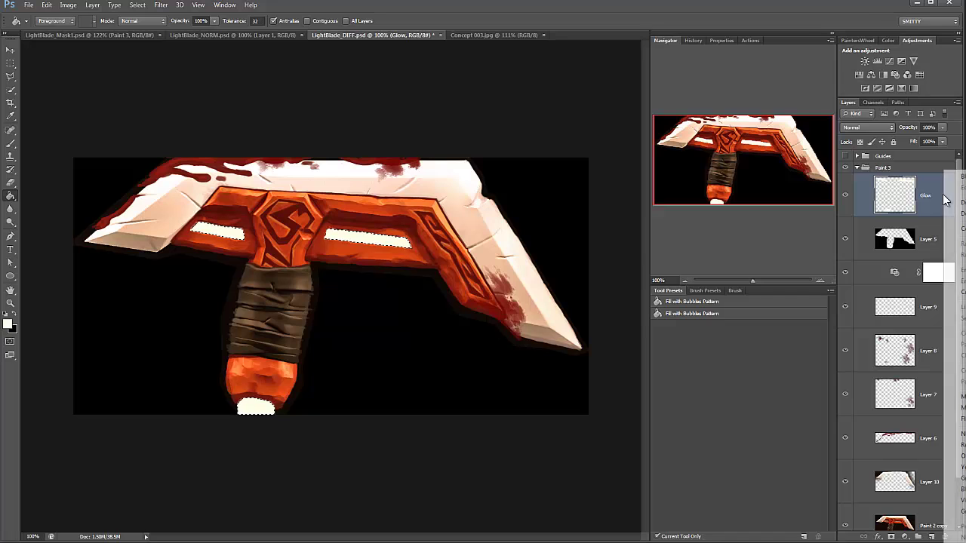
{"action": "double_click", "coordinate": [945, 199]}
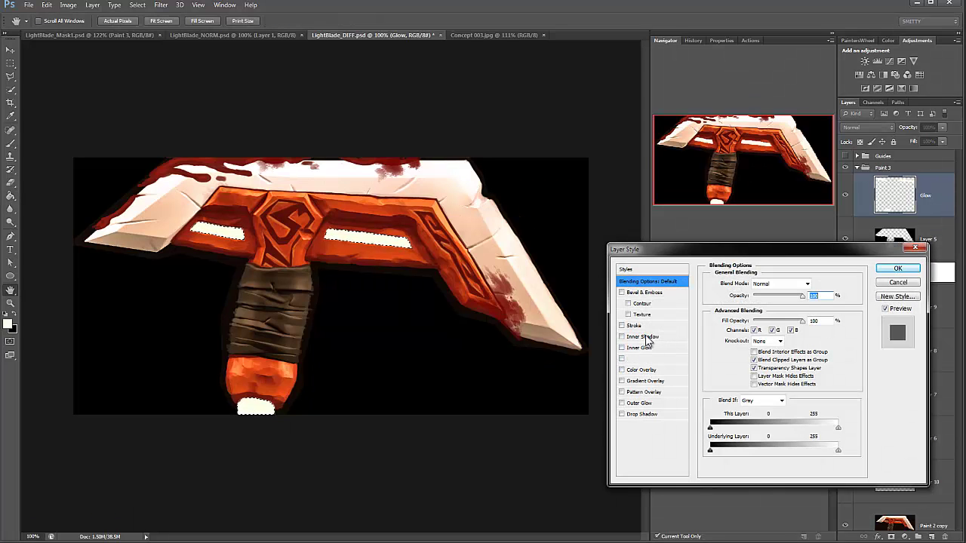
{"action": "left_click", "coordinate": [654, 403]}
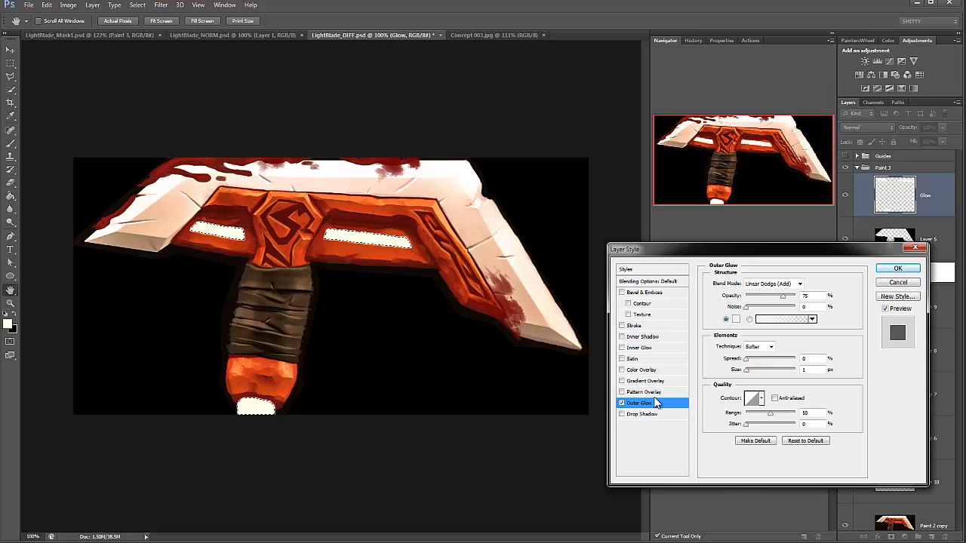
{"action": "double_click", "coordinate": [804, 296]}
{"action": "left_click", "coordinate": [737, 321]}
{"action": "left_click", "coordinate": [824, 384]}
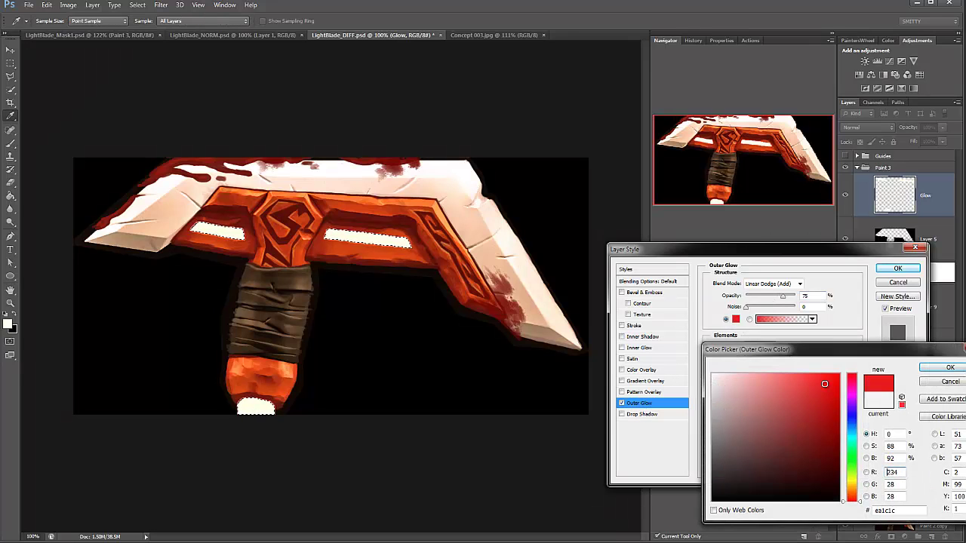
{"action": "left_click", "coordinate": [949, 367]}
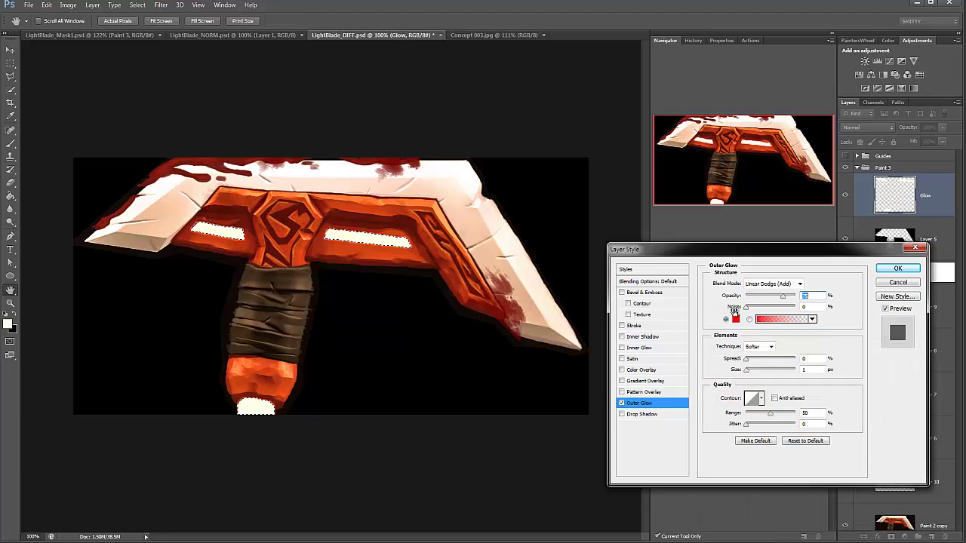
Step: Set the Outer Glow opacity to 50% and spread to 0%, enlarge its size, and apply the layer style
{"action": "left_click", "coordinate": [748, 370]}
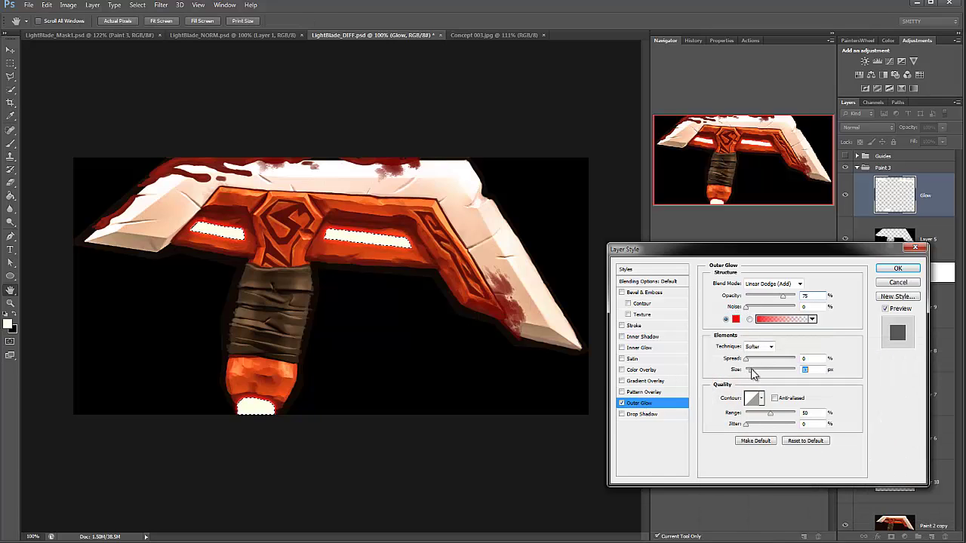
{"action": "left_click_drag", "start_coordinate": [754, 374], "coordinate": [750, 365]}
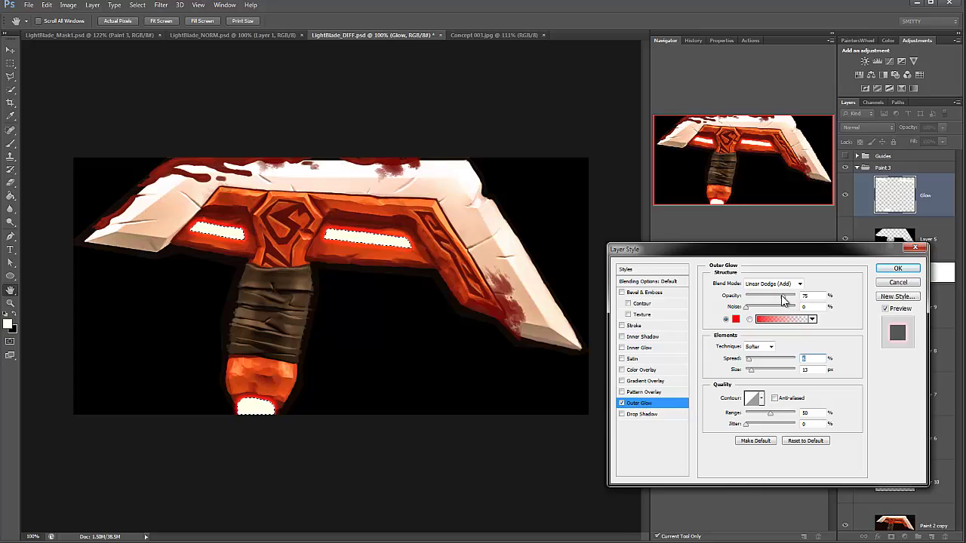
{"action": "left_click_drag", "start_coordinate": [780, 295], "coordinate": [769, 296]}
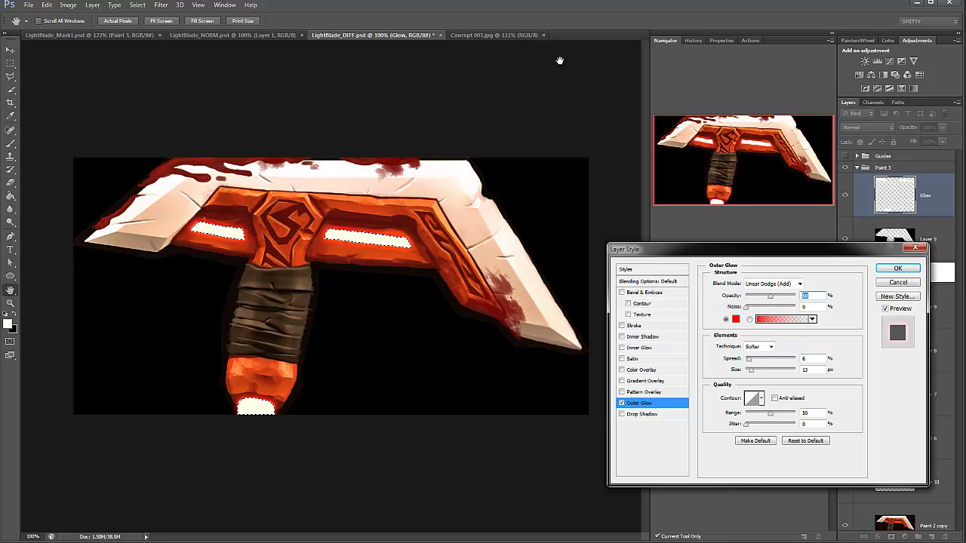
{"action": "left_click_drag", "start_coordinate": [762, 371], "coordinate": [746, 362]}
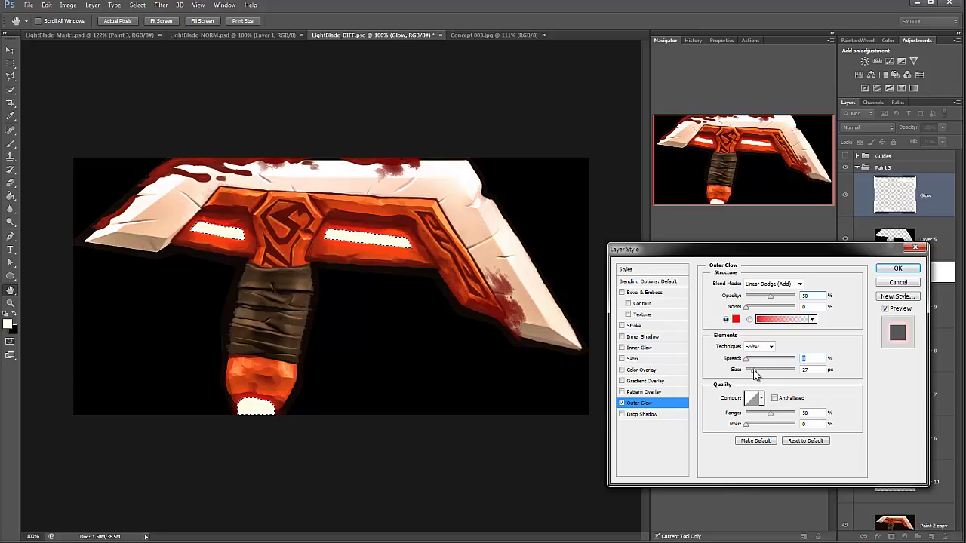
{"action": "left_click_drag", "start_coordinate": [754, 370], "coordinate": [757, 370]}
{"action": "left_click", "coordinate": [903, 270]}
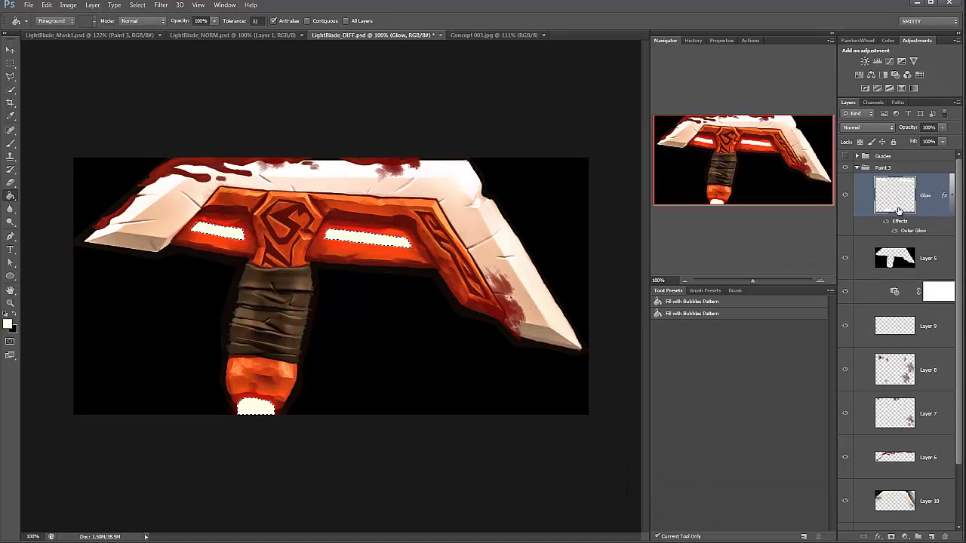
Step: Compare the light slots with Concept 003.jpg and lower the Glow layer's opacity to 93%
{"action": "left_click_drag", "start_coordinate": [758, 281], "coordinate": [760, 280]}
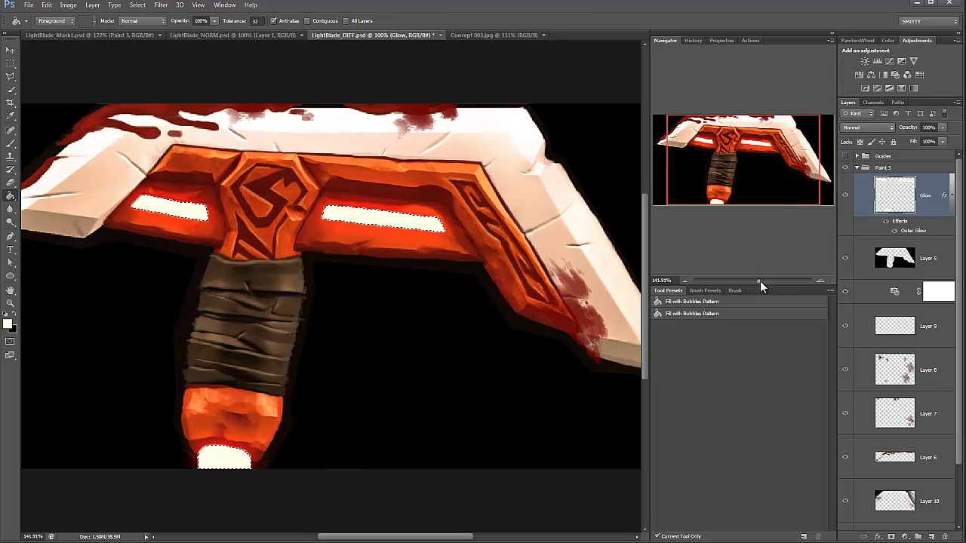
{"action": "left_click", "coordinate": [500, 35]}
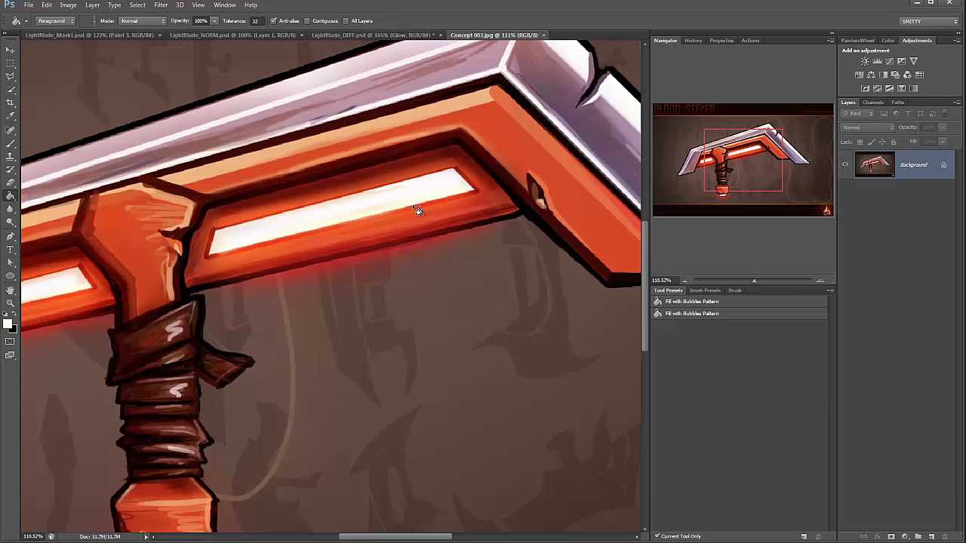
{"action": "left_click", "coordinate": [383, 33]}
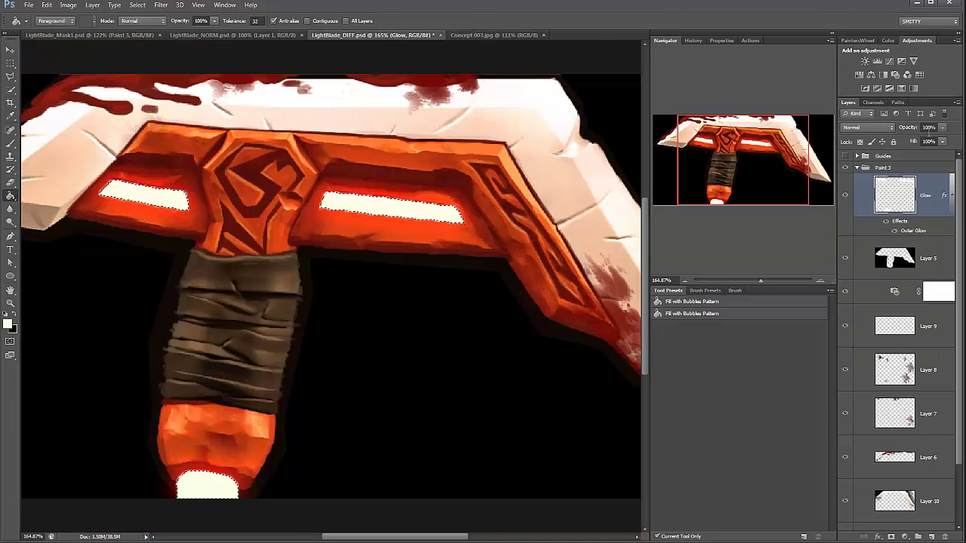
{"action": "left_click", "coordinate": [942, 127]}
{"action": "left_click", "coordinate": [928, 139]}
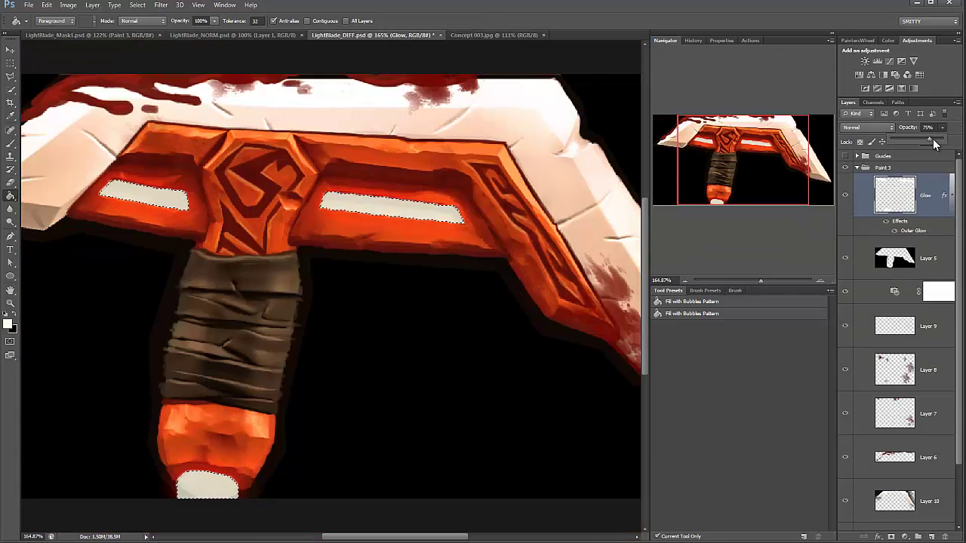
{"action": "left_click_drag", "start_coordinate": [933, 143], "coordinate": [938, 143]}
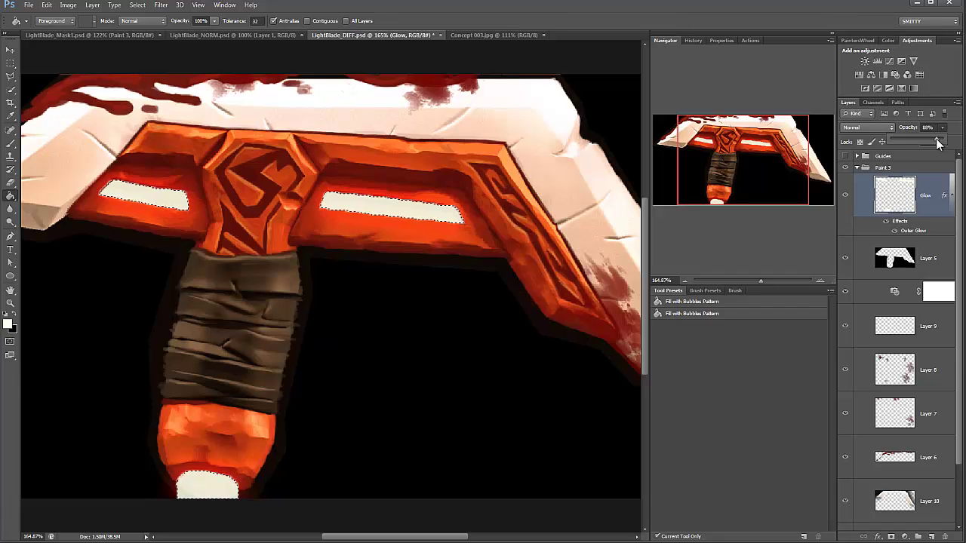
{"action": "left_click", "coordinate": [927, 209]}
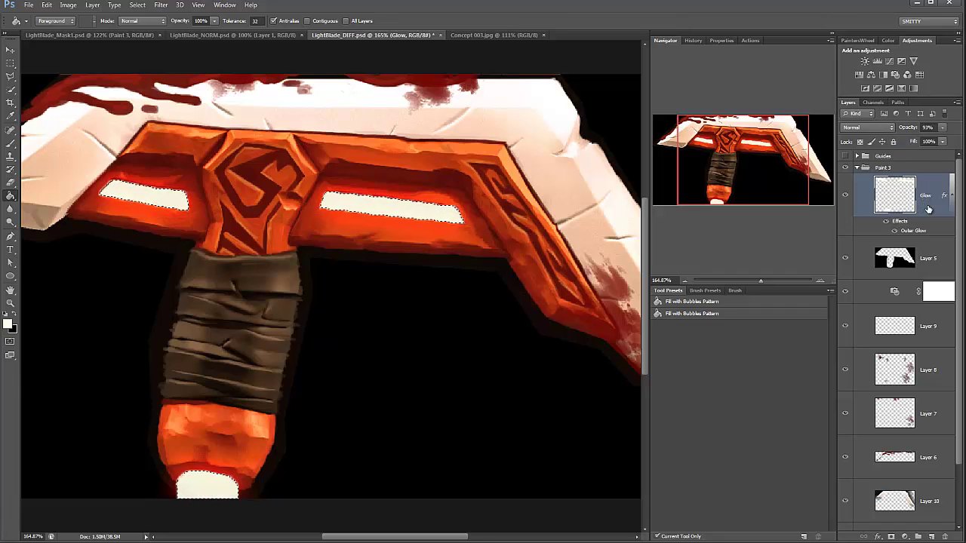
Step: Try the Overlay blend mode on the Glow layer, and settle on Soft Light
{"action": "left_click", "coordinate": [884, 125]}
{"action": "left_click", "coordinate": [884, 258]}
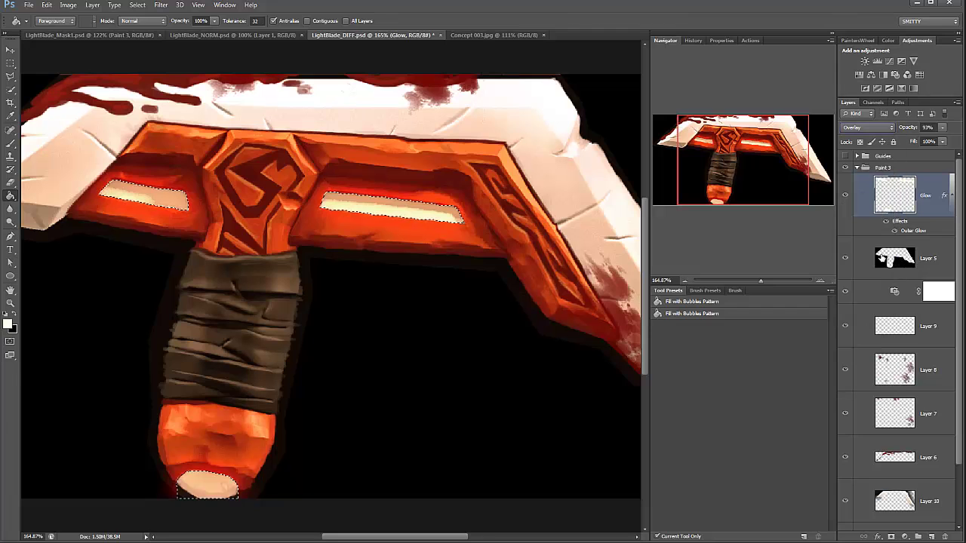
{"action": "left_click", "coordinate": [876, 128]}
{"action": "left_click", "coordinate": [872, 267]}
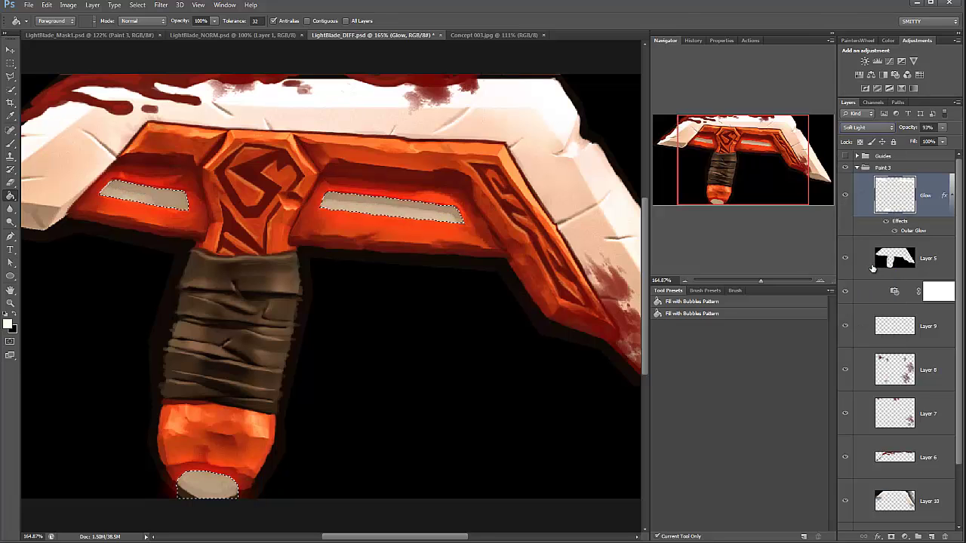
Step: Duplicate the Glow layer and set the copy to Normal blend mode at 86% opacity
{"action": "left_click_drag", "start_coordinate": [928, 224], "coordinate": [931, 537]}
{"action": "left_click", "coordinate": [873, 127]}
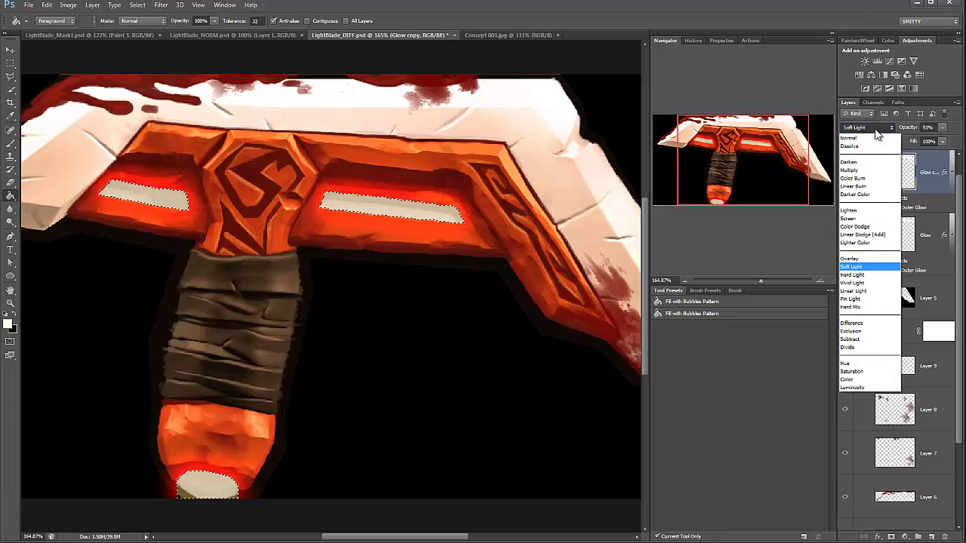
{"action": "left_click", "coordinate": [890, 132]}
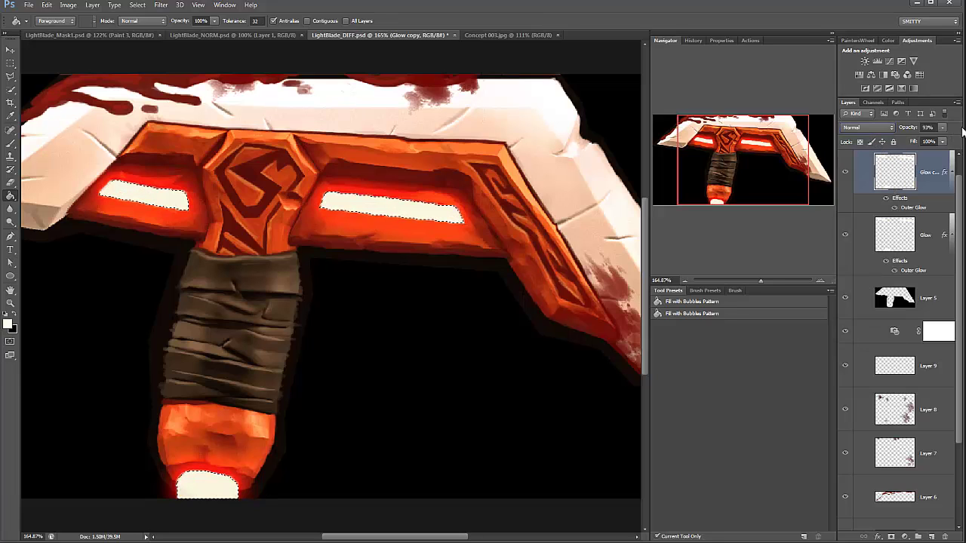
{"action": "mouse_move", "coordinate": [941, 127]}
{"action": "left_mouse_down"}
{"action": "mouse_move", "coordinate": [939, 144]}
{"action": "mouse_move", "coordinate": [929, 144]}
{"action": "mouse_move", "coordinate": [940, 143]}
{"action": "left_mouse_up"}
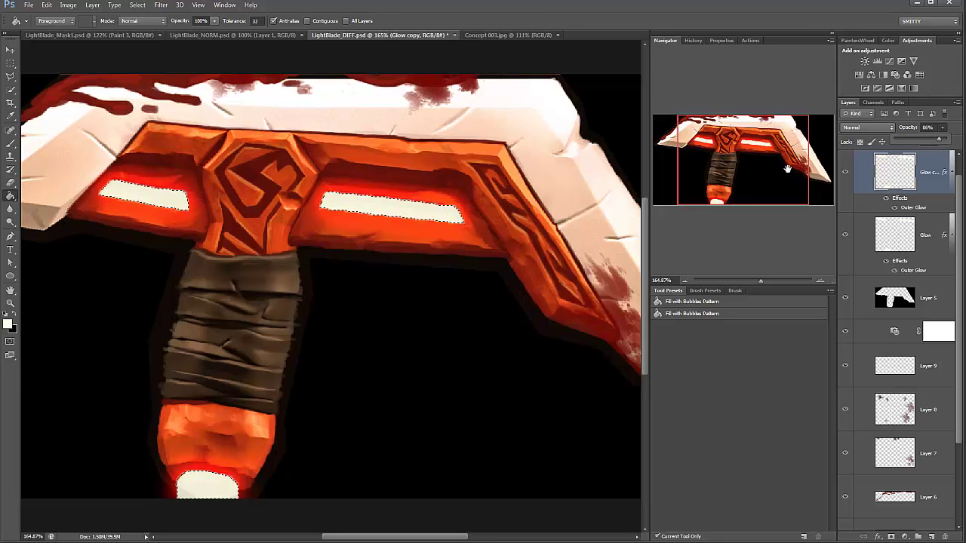
Step: Clear the selection and toggle the Glow and Glow copy layers' visibility to compare their contributions
{"action": "key", "text": "m"}
{"action": "key", "text": "ctrl+d"}
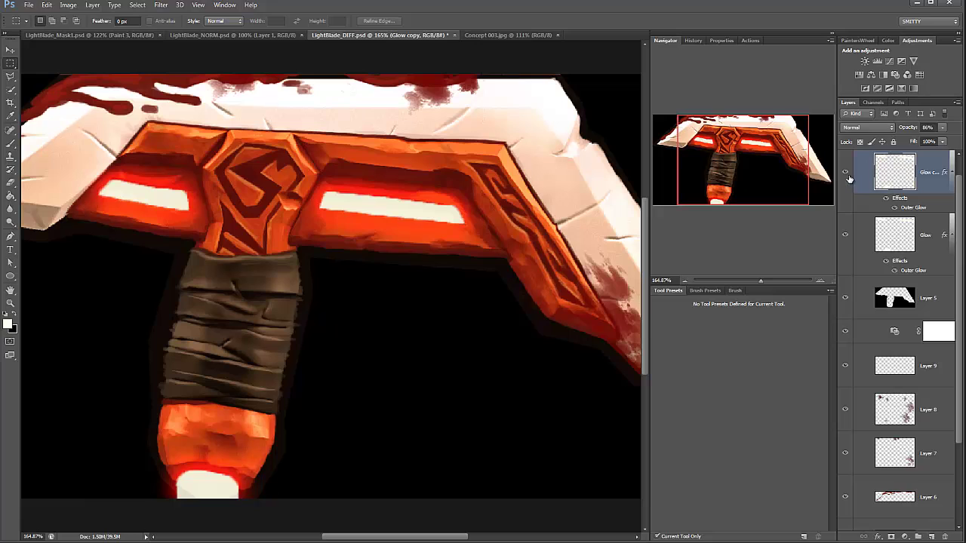
{"action": "left_click", "coordinate": [845, 235]}
{"action": "left_click", "coordinate": [844, 235]}
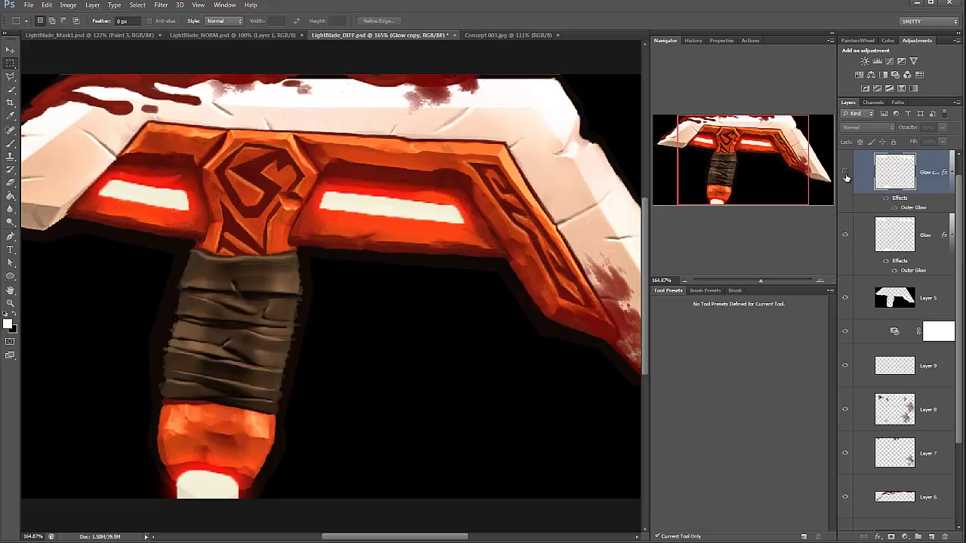
{"action": "left_click", "coordinate": [844, 174]}
{"action": "left_click", "coordinate": [844, 173]}
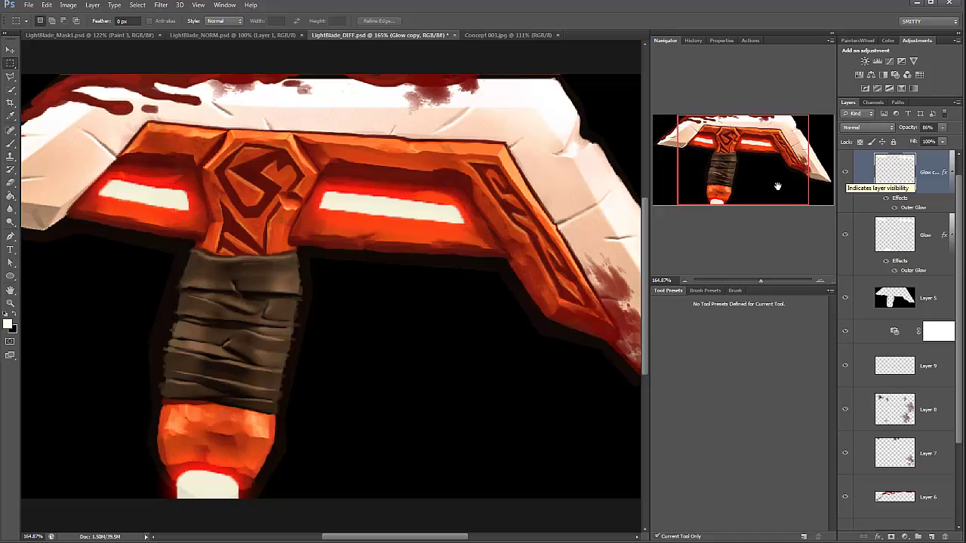
{"action": "left_click", "coordinate": [766, 279]}
{"action": "left_click_drag", "start_coordinate": [765, 279], "coordinate": [752, 279]}
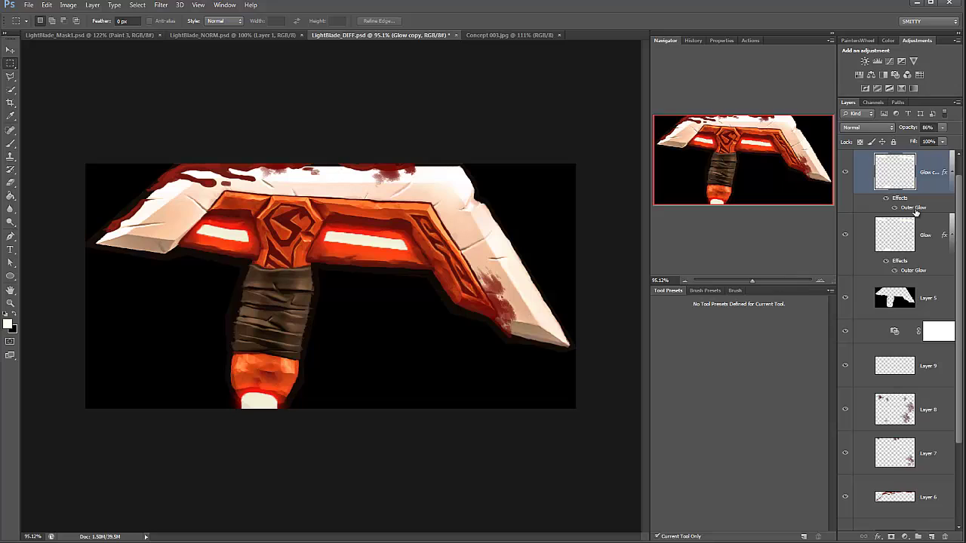
{"action": "left_click", "coordinate": [844, 238]}
{"action": "left_click", "coordinate": [843, 239]}
{"action": "left_click", "coordinate": [843, 238]}
{"action": "left_click", "coordinate": [843, 238]}
Step: Change the Outer Glow colour of the original Glow layer to the muted red b26060 and apply the layer style
{"action": "left_click", "coordinate": [914, 271]}
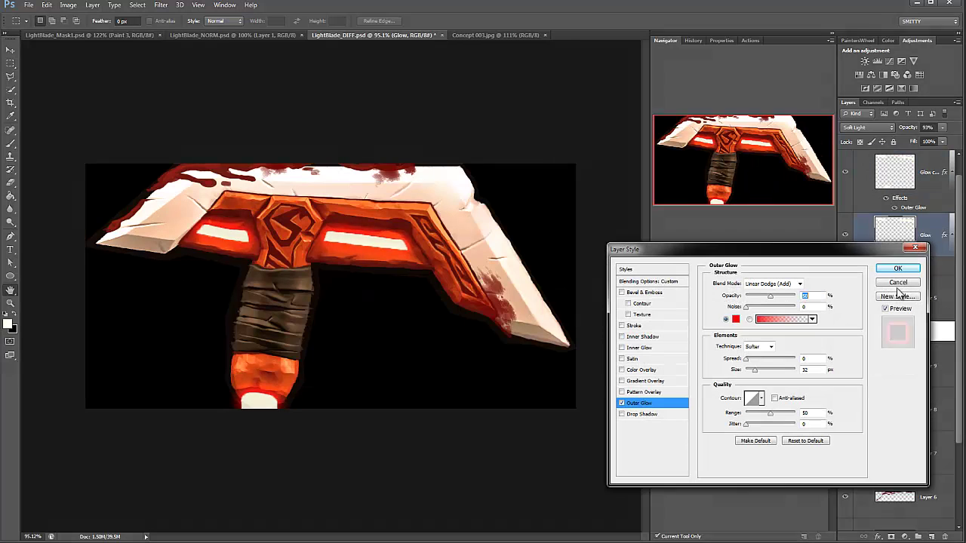
{"action": "left_click", "coordinate": [736, 321]}
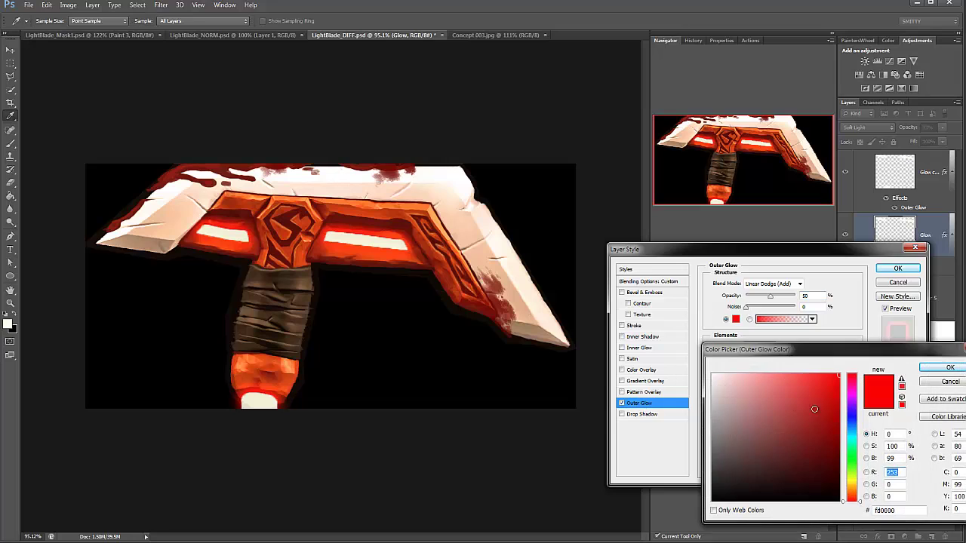
{"action": "left_click", "coordinate": [838, 399]}
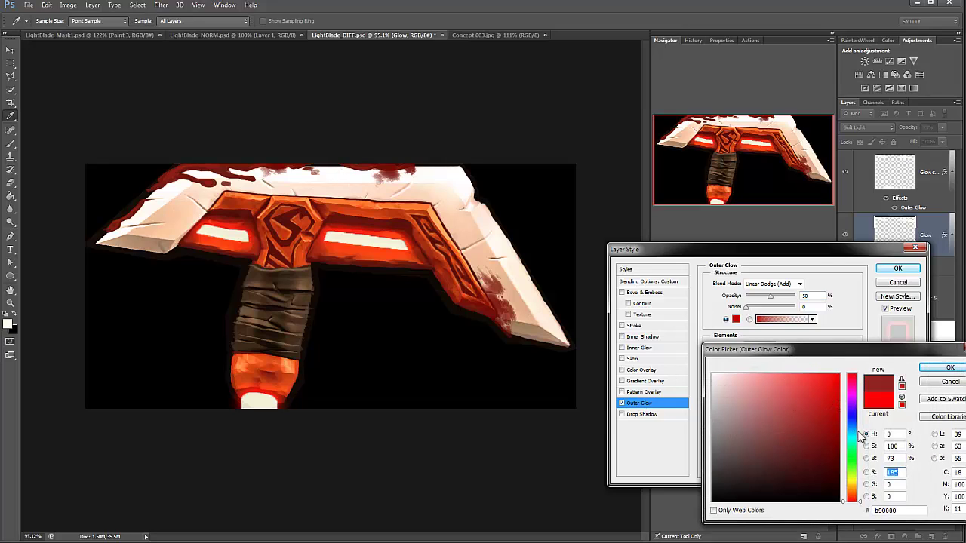
{"action": "left_click", "coordinate": [796, 418]}
{"action": "left_click_drag", "start_coordinate": [783, 416], "coordinate": [768, 410]}
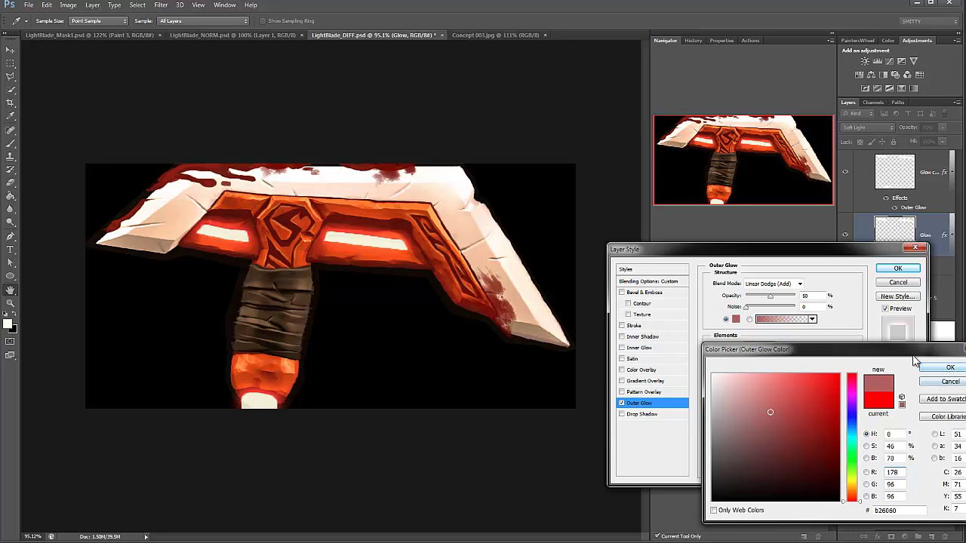
{"action": "left_click", "coordinate": [949, 368]}
{"action": "left_click", "coordinate": [881, 270]}
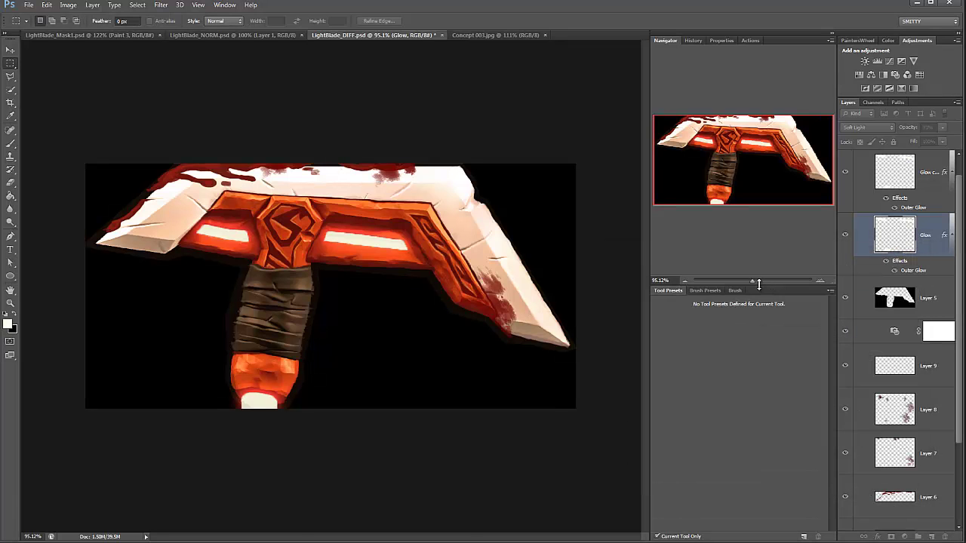
Step: Collapse the Paint 3 group and save LightBlade_DIFF.psd
{"action": "left_click_drag", "start_coordinate": [743, 280], "coordinate": [762, 279]}
{"action": "left_click_drag", "start_coordinate": [758, 280], "coordinate": [755, 280]}
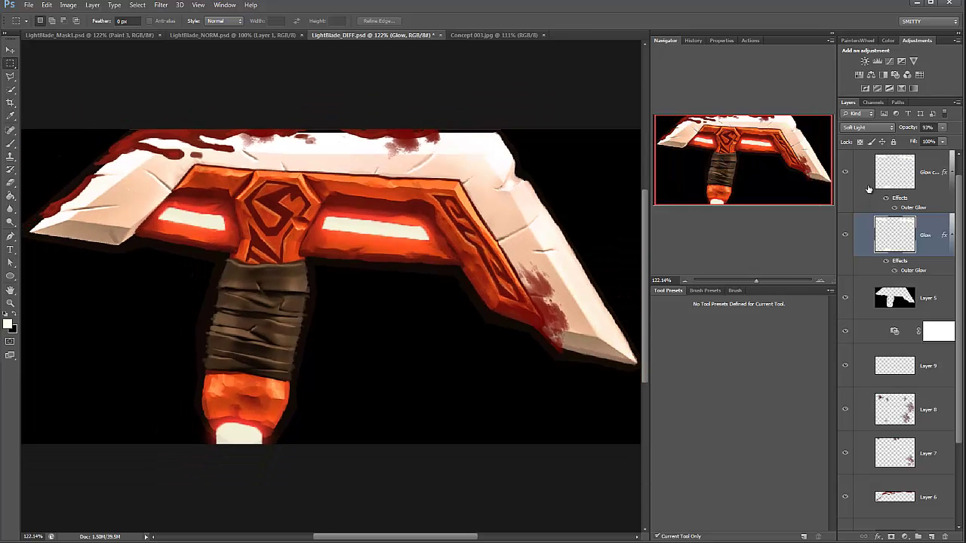
{"action": "scroll", "coordinate": [869, 201], "scroll_direction": "up", "scroll_amount": 1}
{"action": "left_click", "coordinate": [857, 168]}
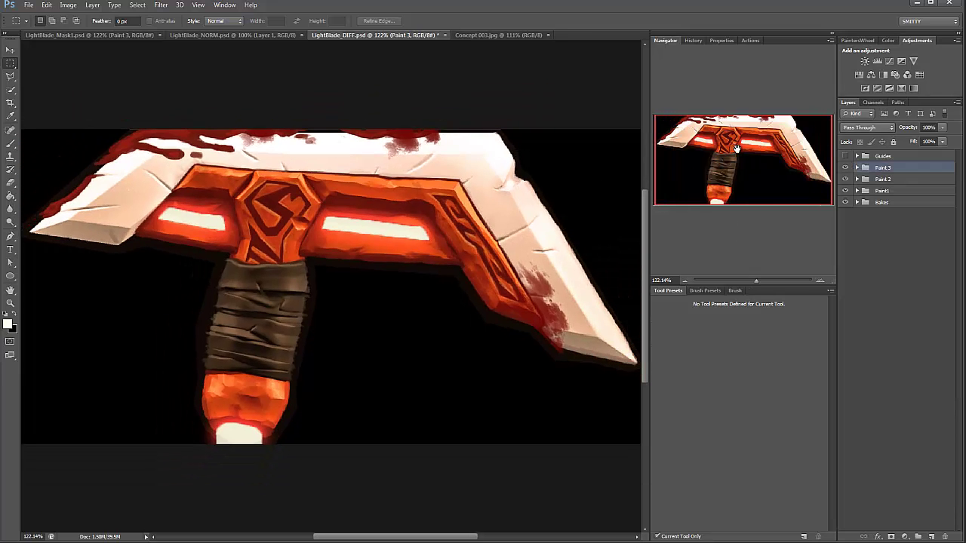
{"action": "key", "text": "ctrl+s"}
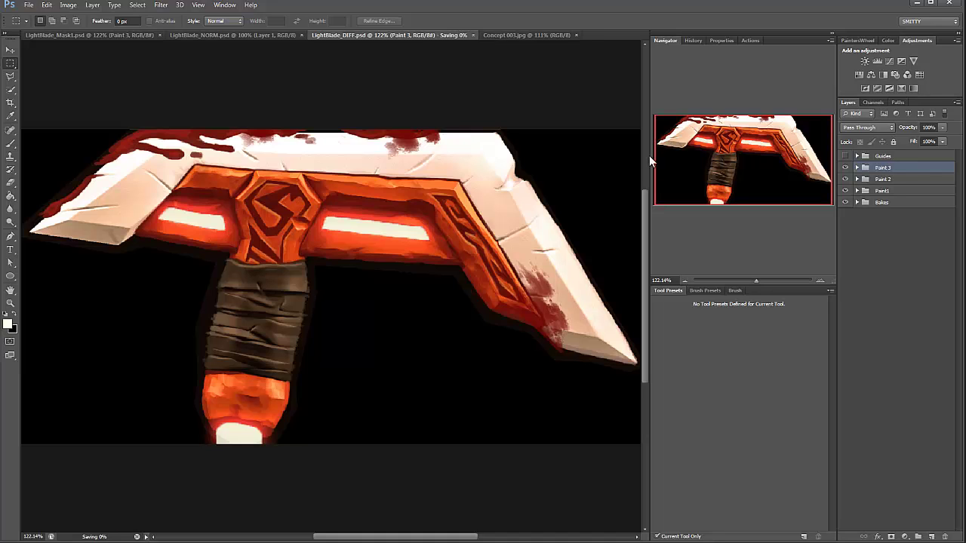
Step: Bring up LightBlade_Mask1.psd and review the Dota 2 shader guide pages on the Mask 1 and Mask 2 channels
{"action": "left_click", "coordinate": [130, 37]}
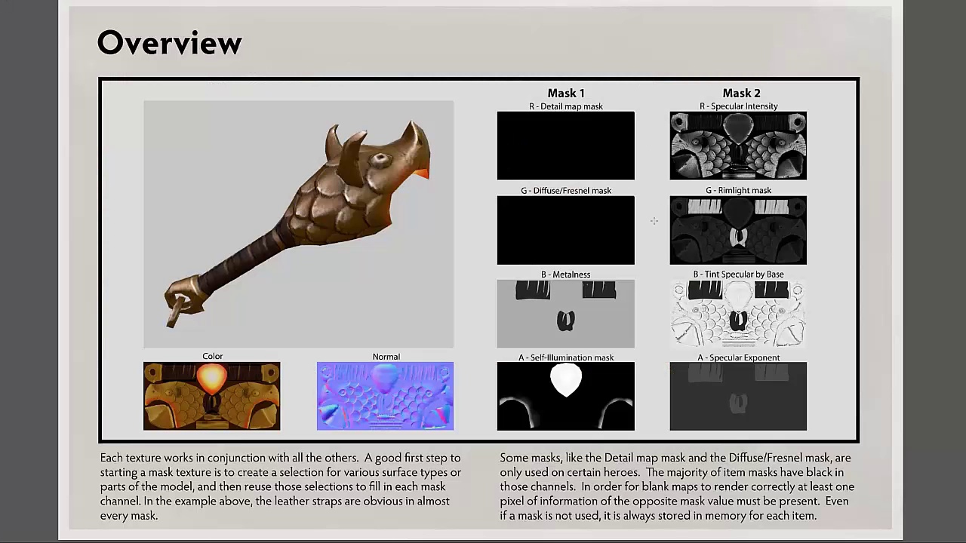
{"action": "key", "text": "ctrl+Tab"}
{"action": "key", "text": "ctrl+Tab"}
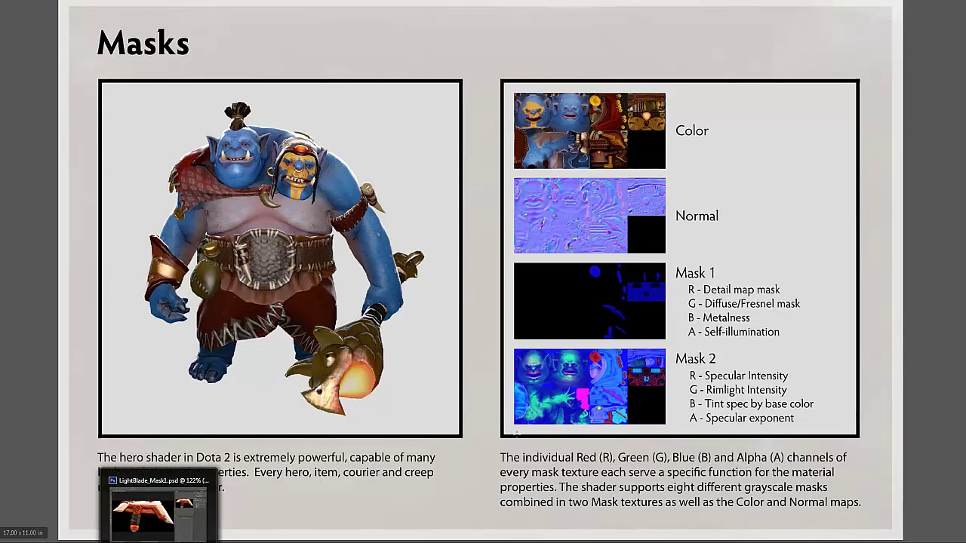
{"action": "key", "text": "Right"}
{"action": "key", "text": "Right"}
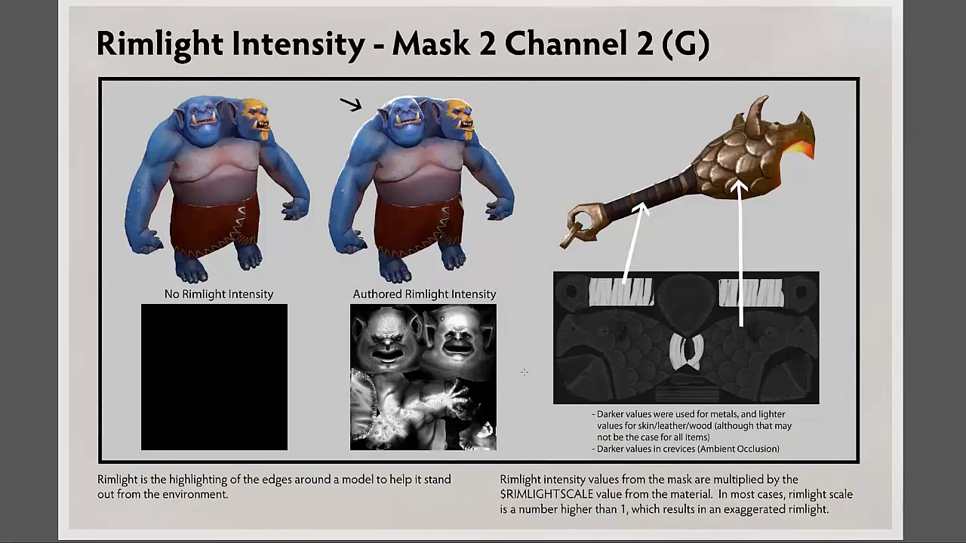
{"action": "key", "text": "Right"}
{"action": "key", "text": "Left"}
{"action": "key", "text": "Right"}
{"action": "key", "text": "Left"}
{"action": "key", "text": "Left"}
{"action": "key", "text": "Left"}
{"action": "key", "text": "Left"}
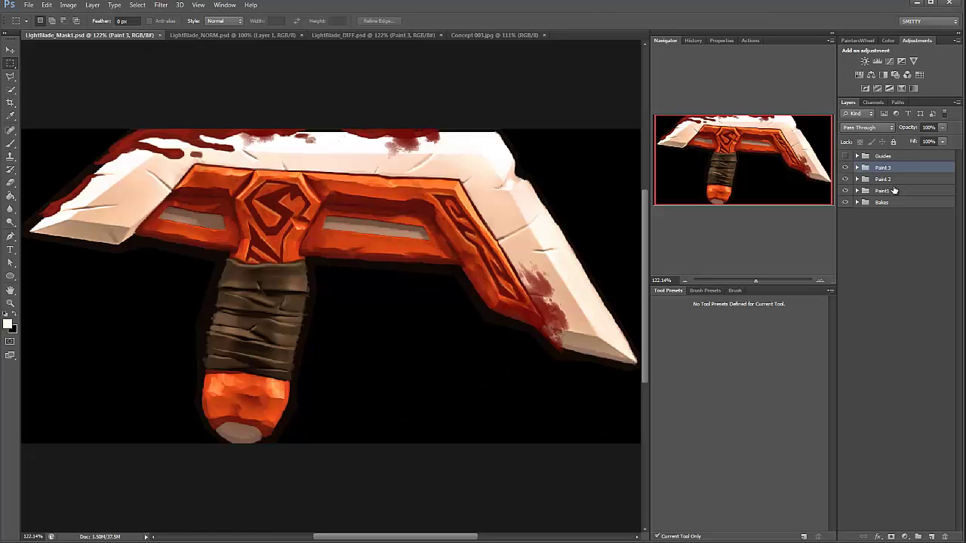
Step: Hide all the layer groups in LightBlade_Mask1.psd, from Guides to Bakes, and close Concept 003.jpg
{"action": "left_click", "coordinate": [900, 156], "text": "shift"}
{"action": "left_click", "coordinate": [901, 202], "text": "shift"}
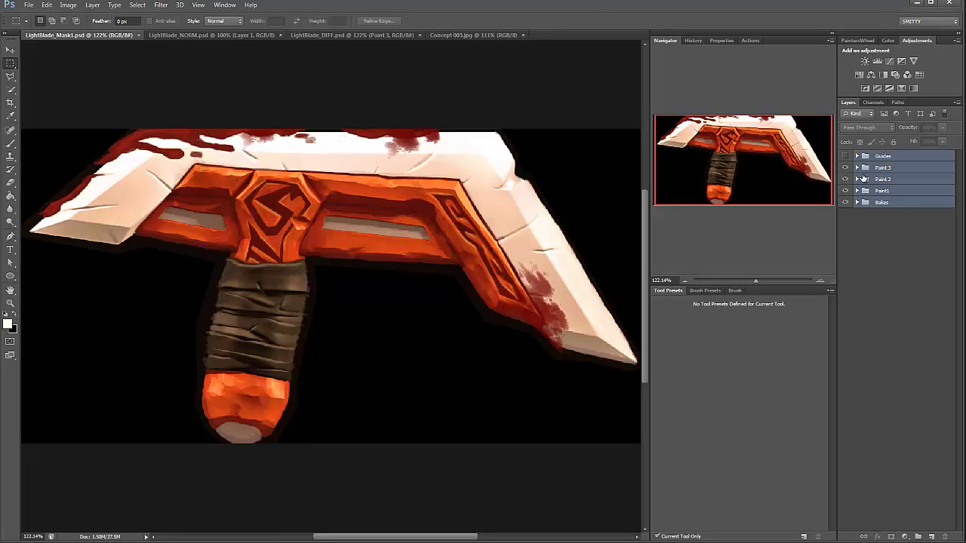
{"action": "left_click_drag", "start_coordinate": [845, 166], "coordinate": [847, 204]}
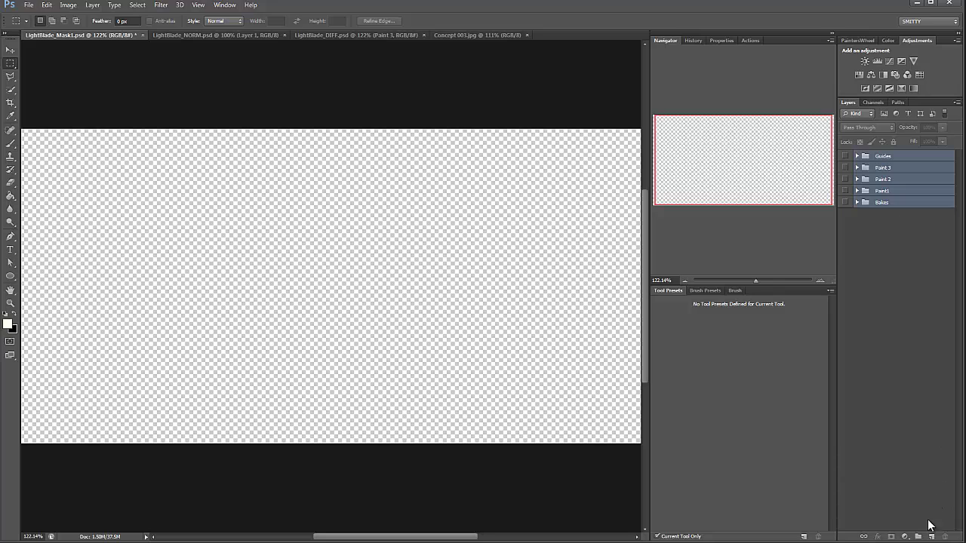
{"action": "left_click", "coordinate": [903, 226]}
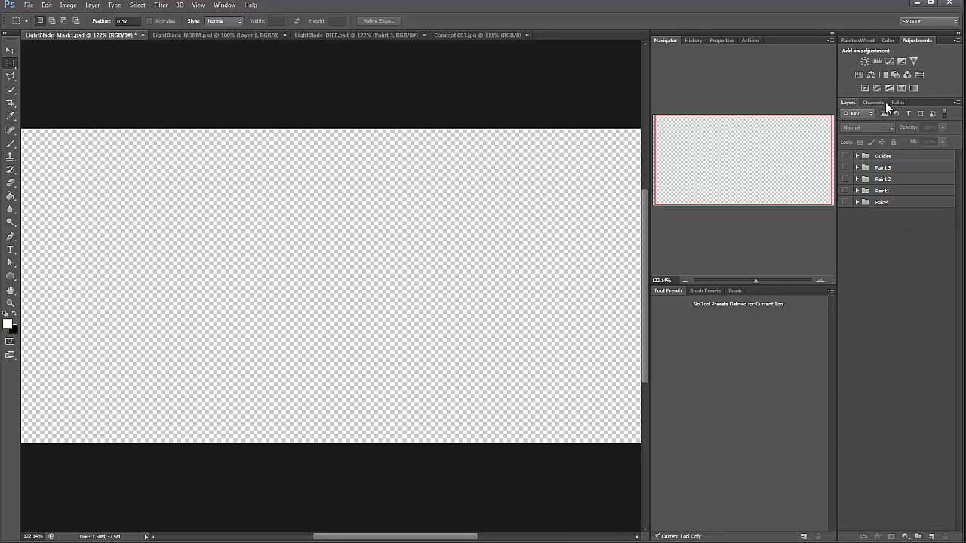
{"action": "left_click", "coordinate": [469, 35]}
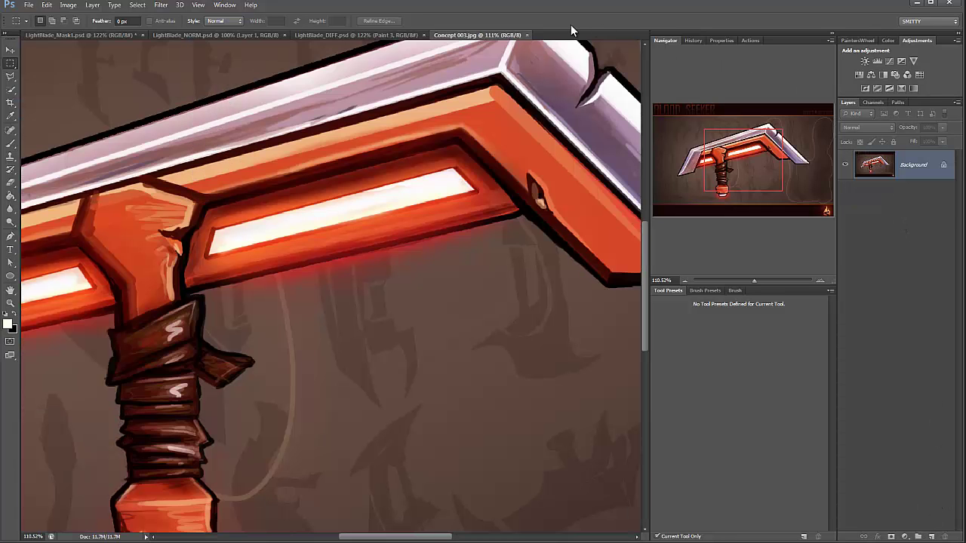
{"action": "left_click", "coordinate": [527, 35]}
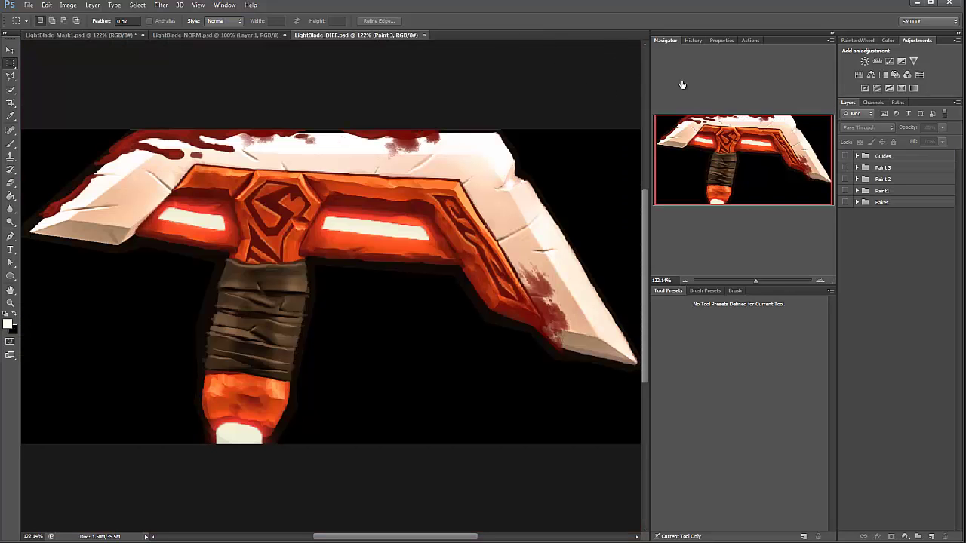
Step: Select the Glow copy layer inside LightBlade_DIFF.psd's Paint 3 group and float that document in its own window
{"action": "left_click", "coordinate": [857, 167]}
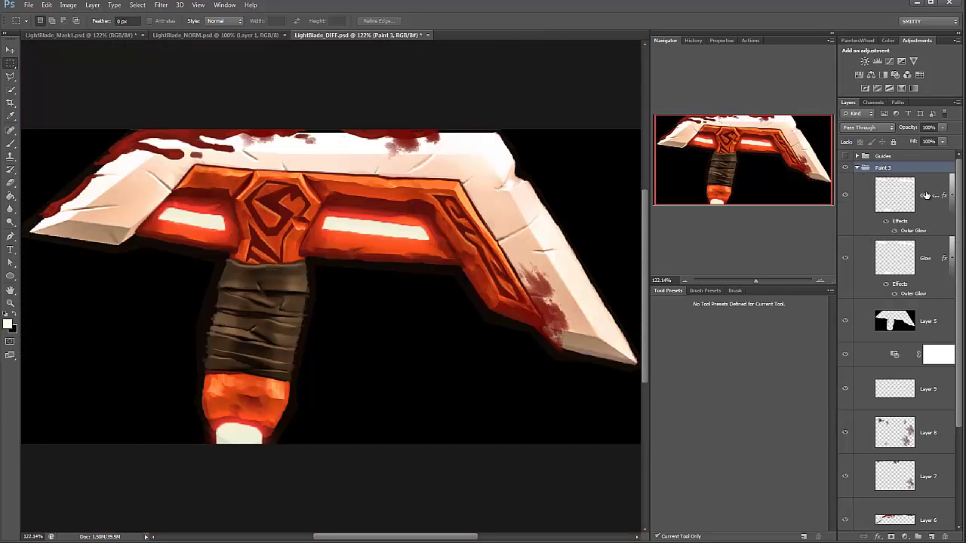
{"action": "left_click", "coordinate": [928, 205]}
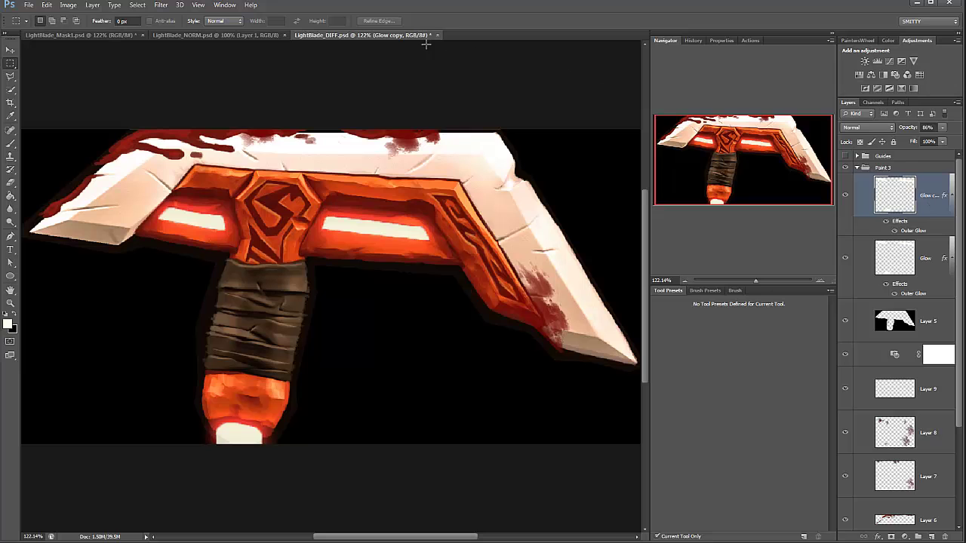
{"action": "left_click_drag", "start_coordinate": [404, 35], "coordinate": [411, 81]}
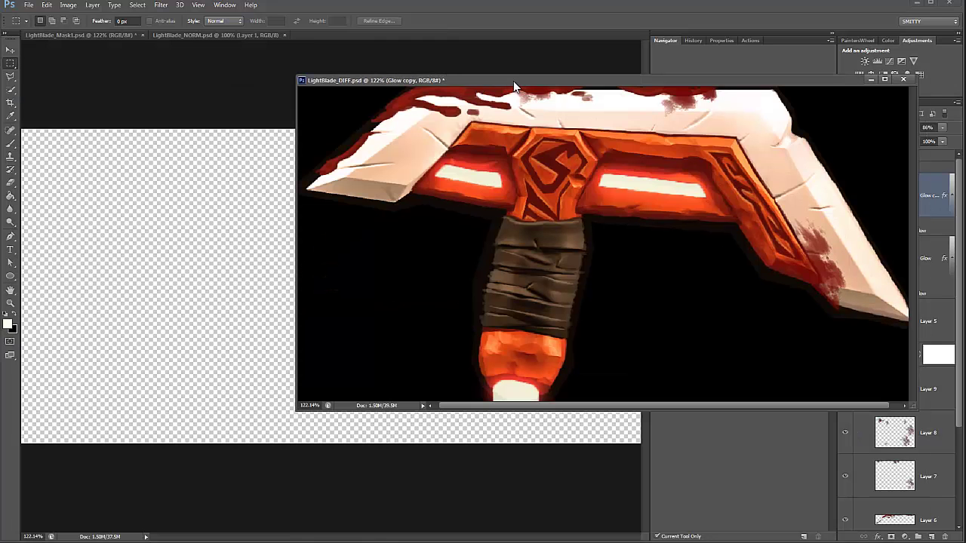
Step: Move the floating LightBlade_DIFF.psd window aside and copy its Glow copy layer into LightBlade_Mask1.psd
{"action": "left_click_drag", "start_coordinate": [513, 81], "coordinate": [962, 86]}
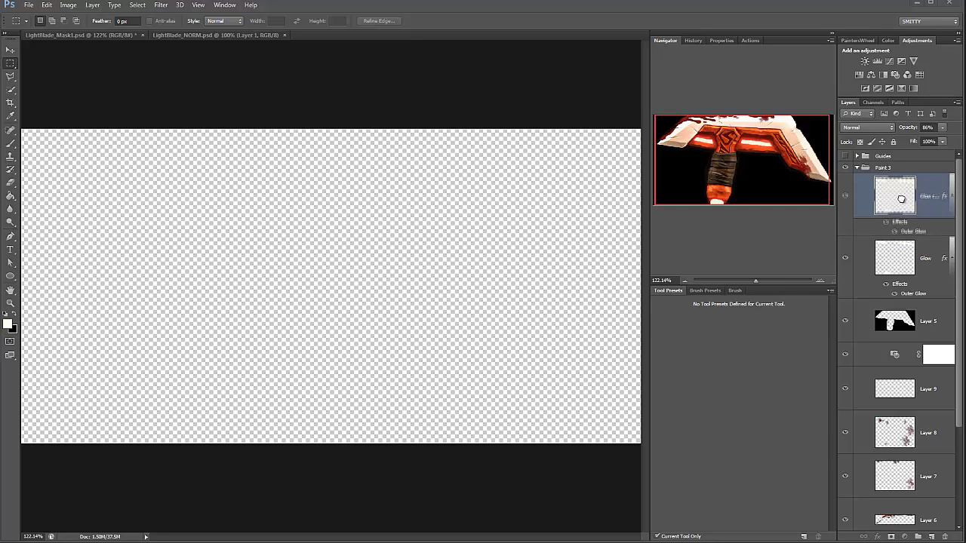
{"action": "left_click_drag", "start_coordinate": [920, 198], "coordinate": [503, 181]}
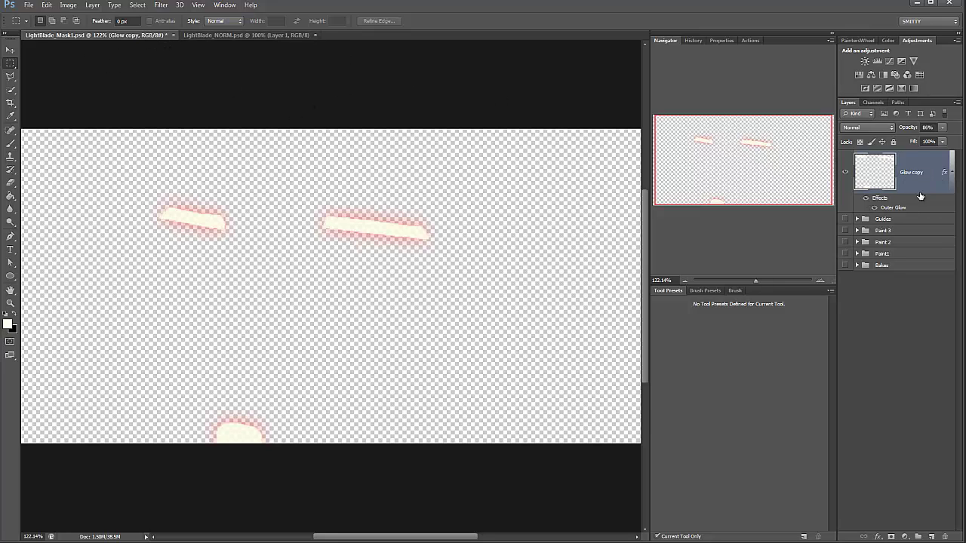
Step: Add a new layer beneath Glow copy and fill it with solid black
{"action": "left_click", "coordinate": [931, 537]}
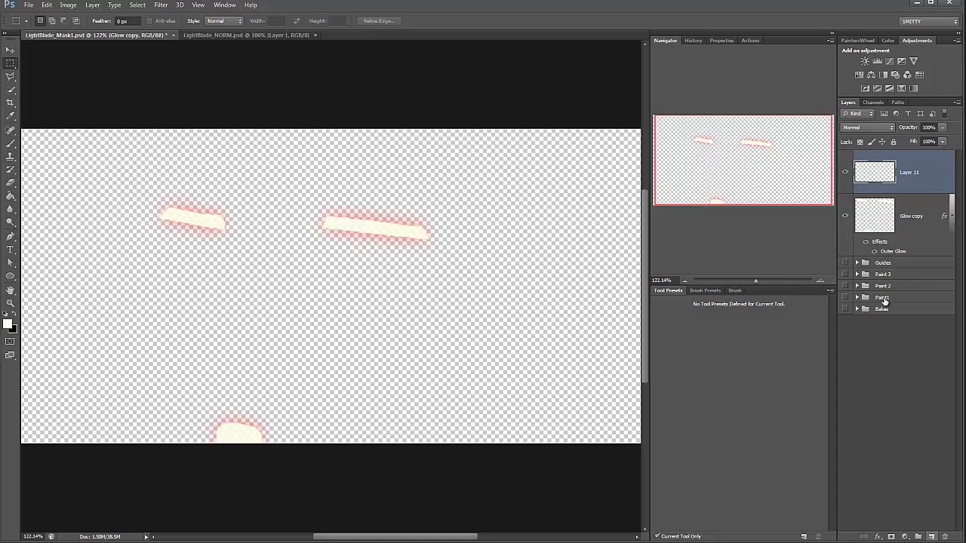
{"action": "left_click_drag", "start_coordinate": [910, 181], "coordinate": [920, 248]}
{"action": "key", "text": "g"}
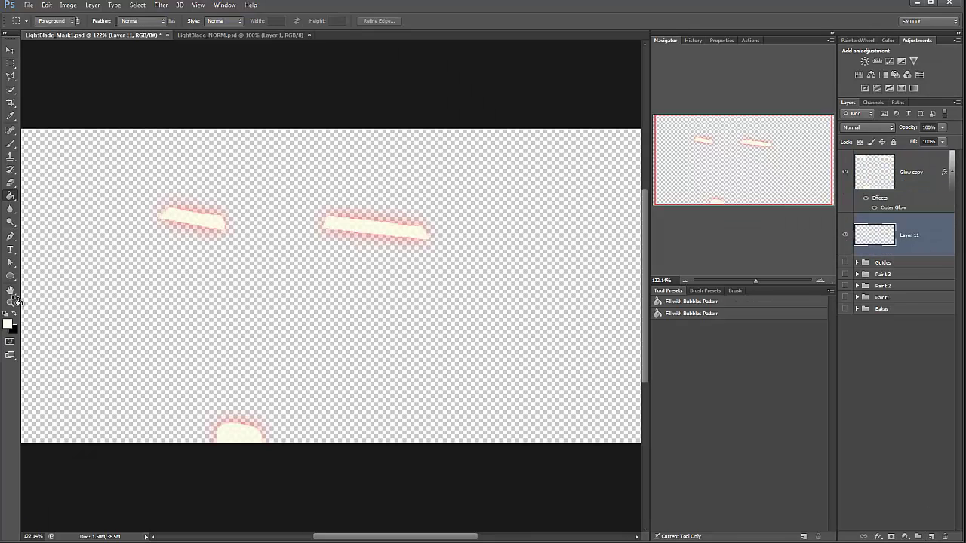
{"action": "left_click", "coordinate": [16, 315]}
{"action": "left_click", "coordinate": [190, 279]}
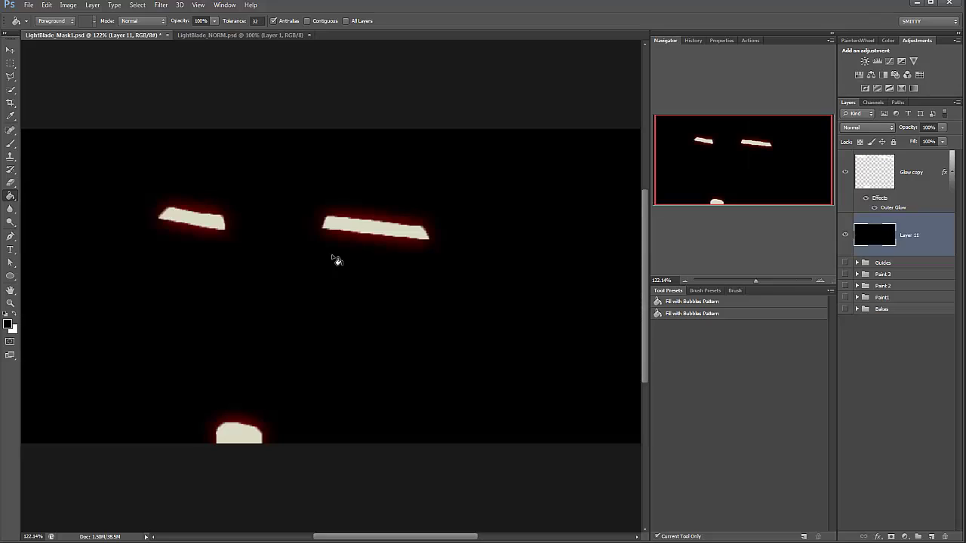
Step: Raise the Glow copy layer to 100% opacity and merge it with the black layer into a greyscale glow image
{"action": "left_click", "coordinate": [941, 175]}
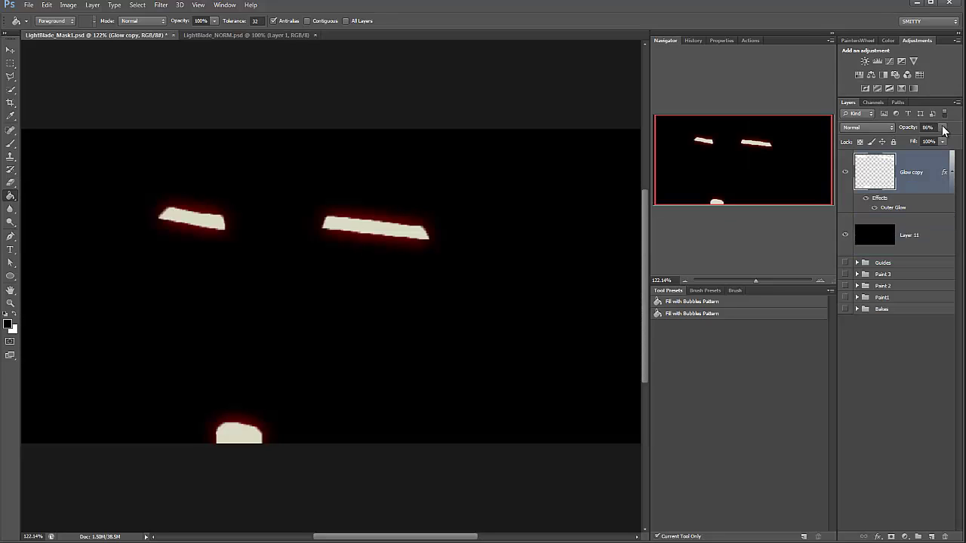
{"action": "left_click", "coordinate": [941, 141]}
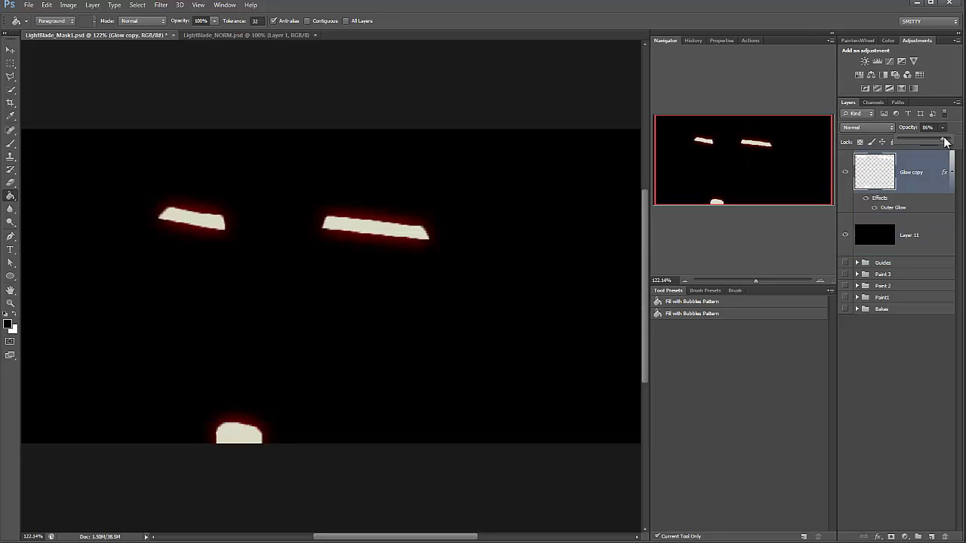
{"action": "left_click", "coordinate": [918, 230], "text": "shift"}
{"action": "key", "text": "ctrl+e"}
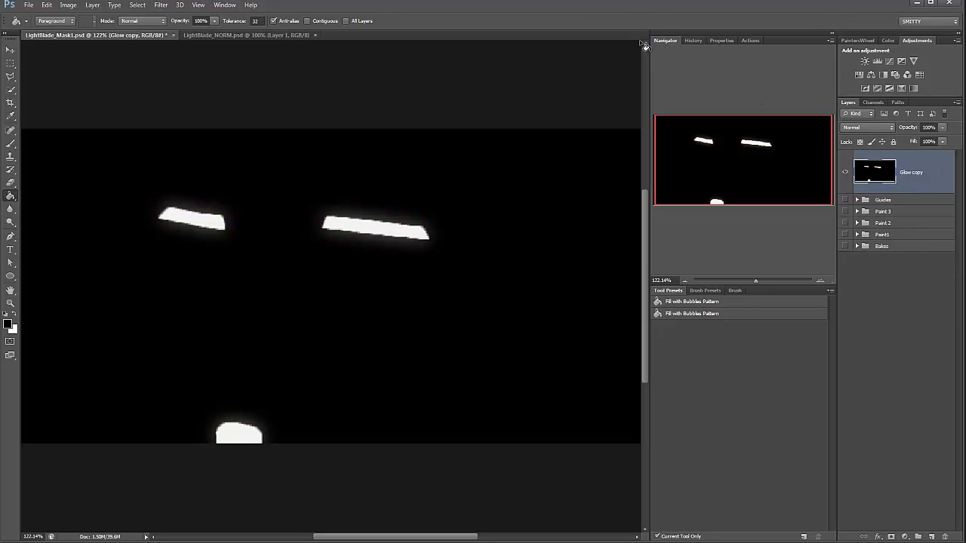
Step: Copy the merged glow image into a new alpha channel, hiding the Glow copy layer, and clear the selection
{"action": "left_click_drag", "start_coordinate": [762, 280], "coordinate": [756, 275]}
{"action": "key", "text": "ctrl+a"}
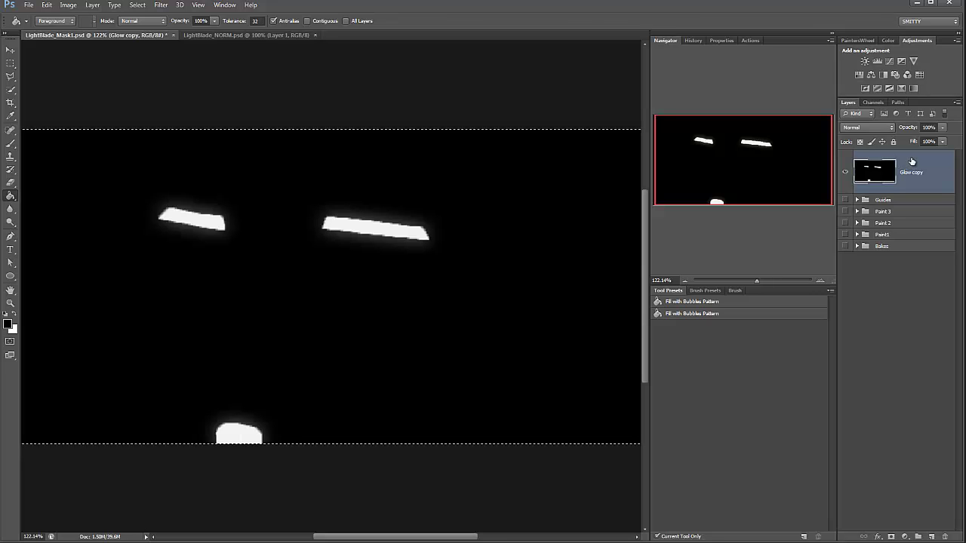
{"action": "left_click", "coordinate": [845, 172]}
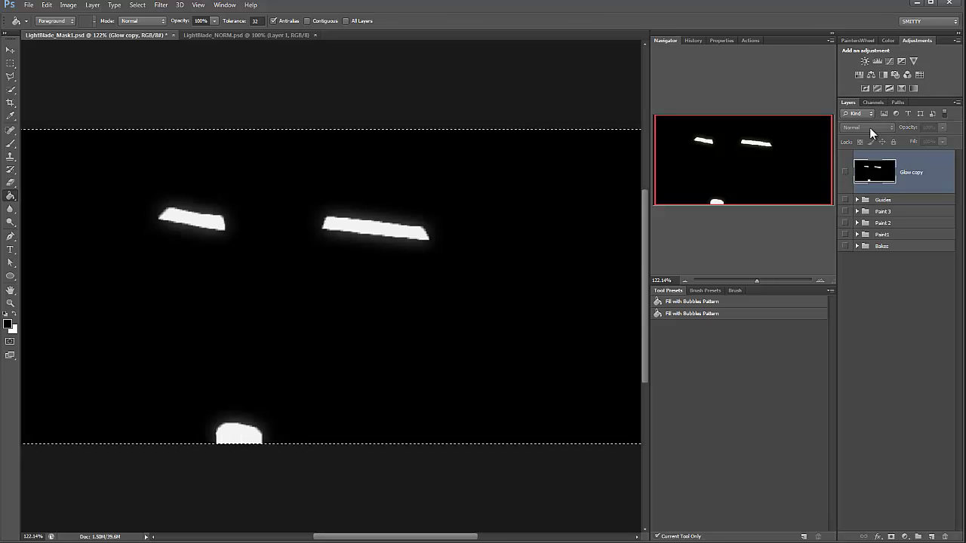
{"action": "left_click", "coordinate": [872, 102]}
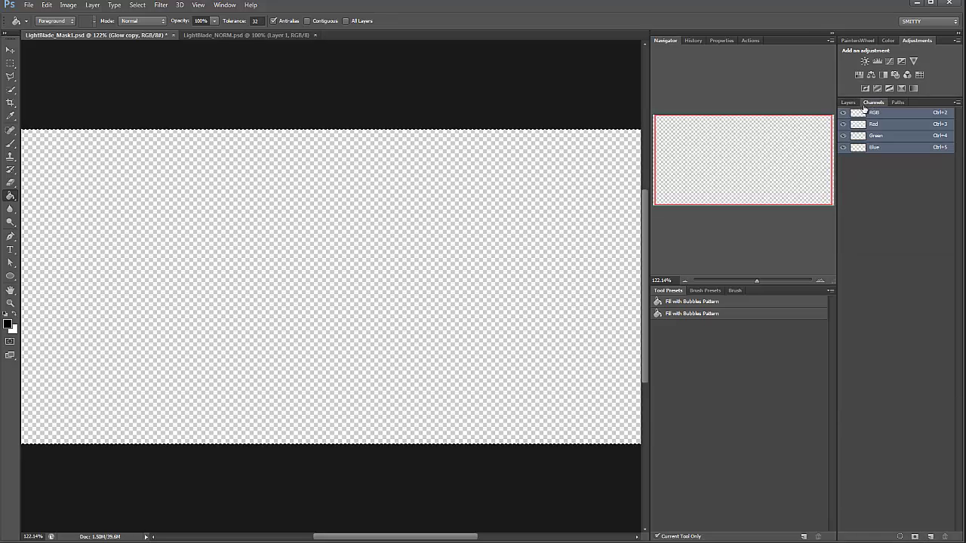
{"action": "left_click", "coordinate": [931, 536]}
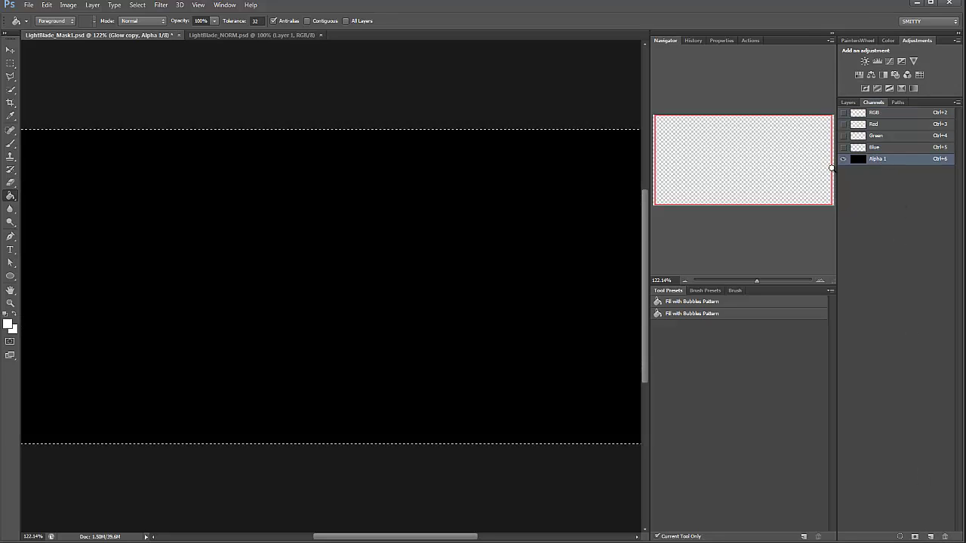
{"action": "key", "text": "ctrl+v"}
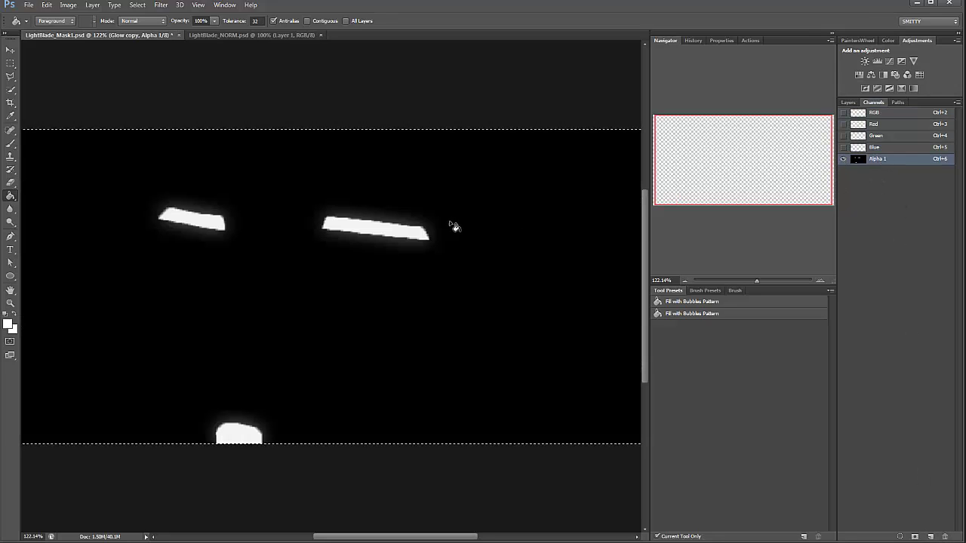
{"action": "key", "text": "m"}
{"action": "key", "text": "ctrl+d"}
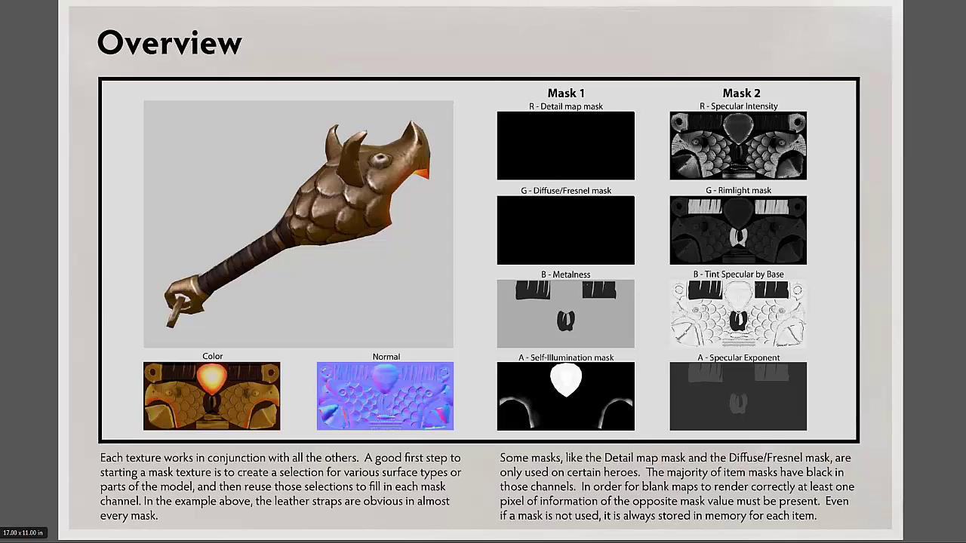
Step: Try to fill the Red channel with black using the Paint Bucket, following the guide's Mask 1 overview
{"action": "left_click", "coordinate": [94, 507]}
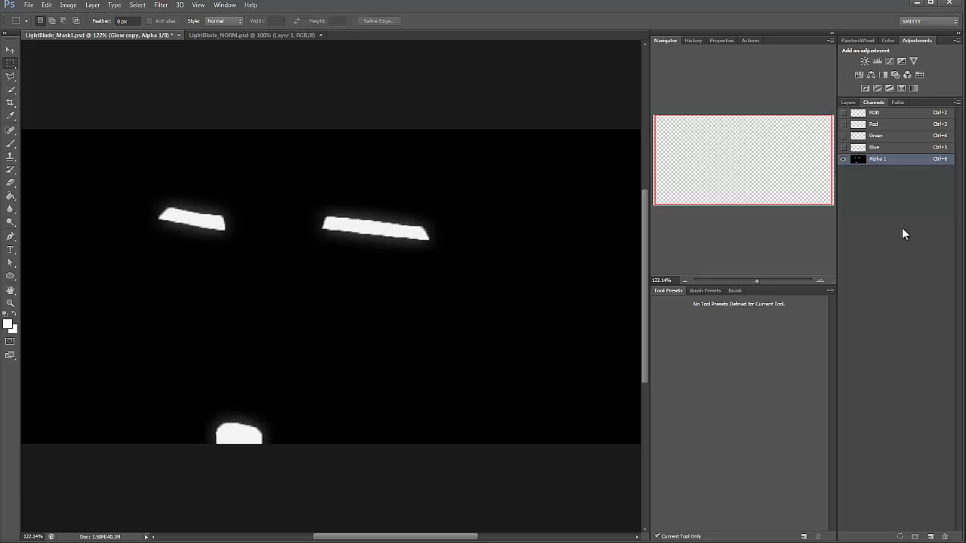
{"action": "left_click", "coordinate": [888, 124]}
{"action": "key", "text": "g"}
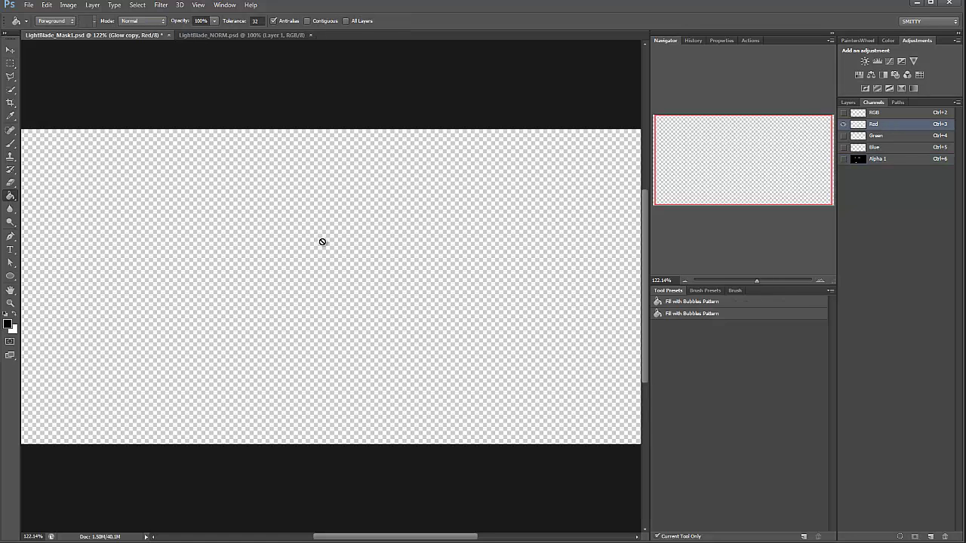
{"action": "left_click", "coordinate": [354, 238]}
{"action": "left_click", "coordinate": [482, 204]}
{"action": "left_click", "coordinate": [843, 112]}
Step: Create a new layer above Glow copy and fill it with black
{"action": "left_click", "coordinate": [847, 102]}
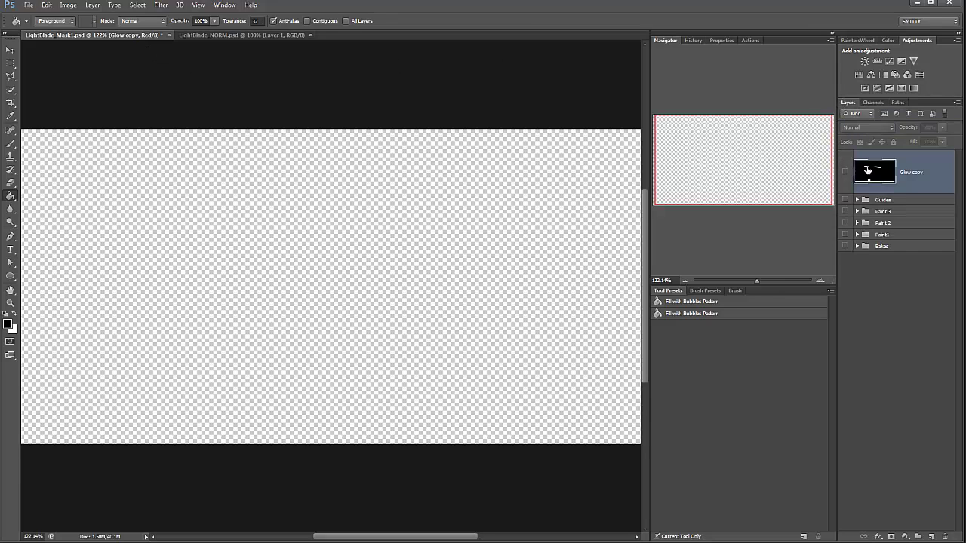
{"action": "left_click", "coordinate": [931, 536]}
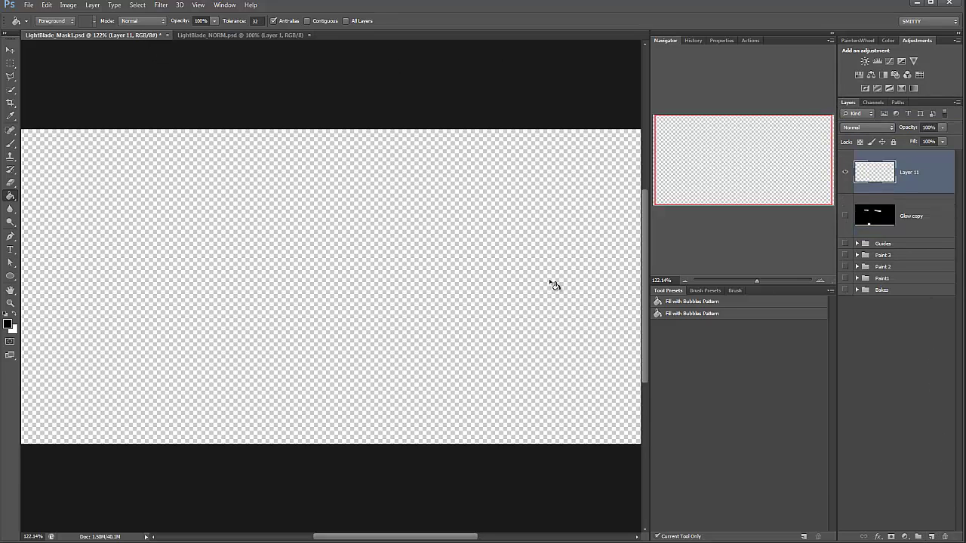
{"action": "left_click", "coordinate": [426, 261]}
Step: Try to transfer the black layer into the Red channel with the layer hidden, and undo back to the visible black layer
{"action": "key", "text": "ctrl+a"}
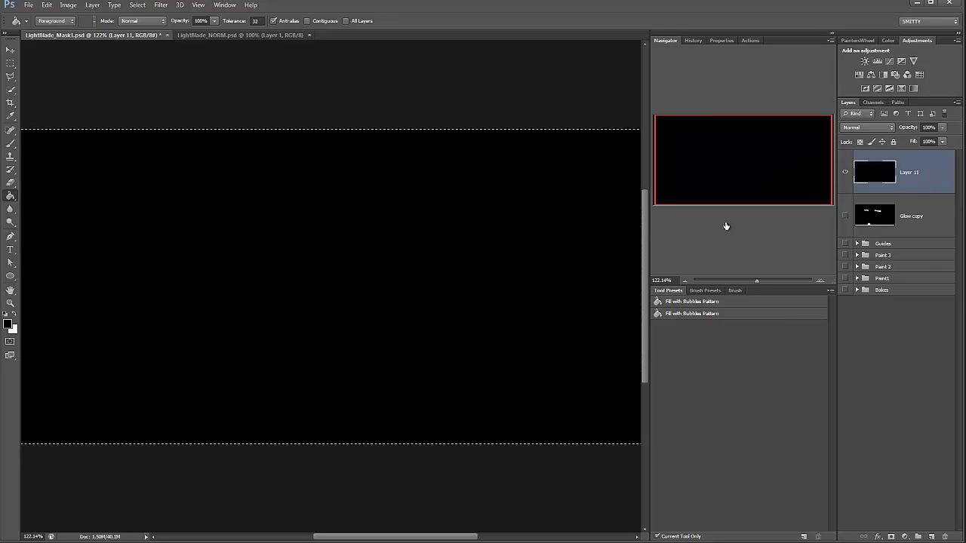
{"action": "left_click", "coordinate": [846, 177]}
{"action": "left_click", "coordinate": [873, 103]}
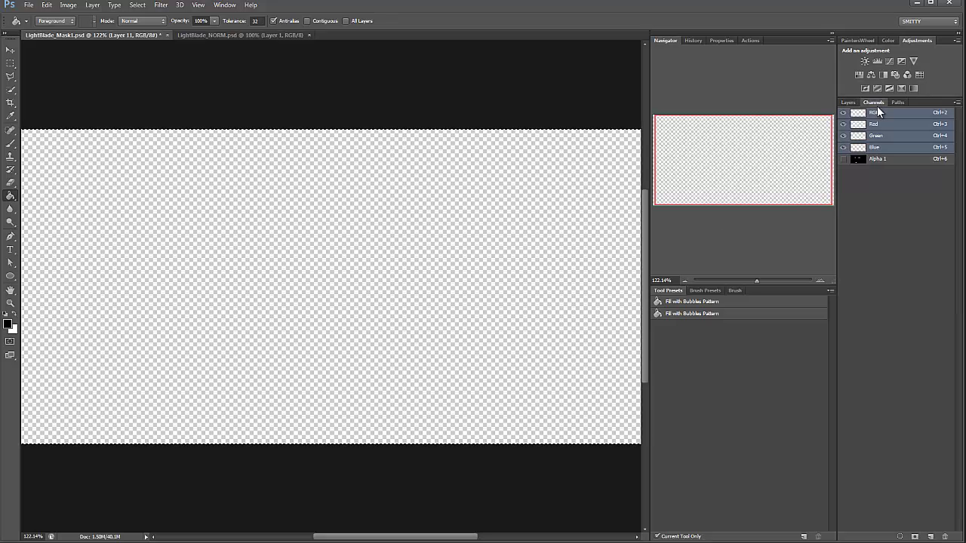
{"action": "left_click", "coordinate": [892, 124]}
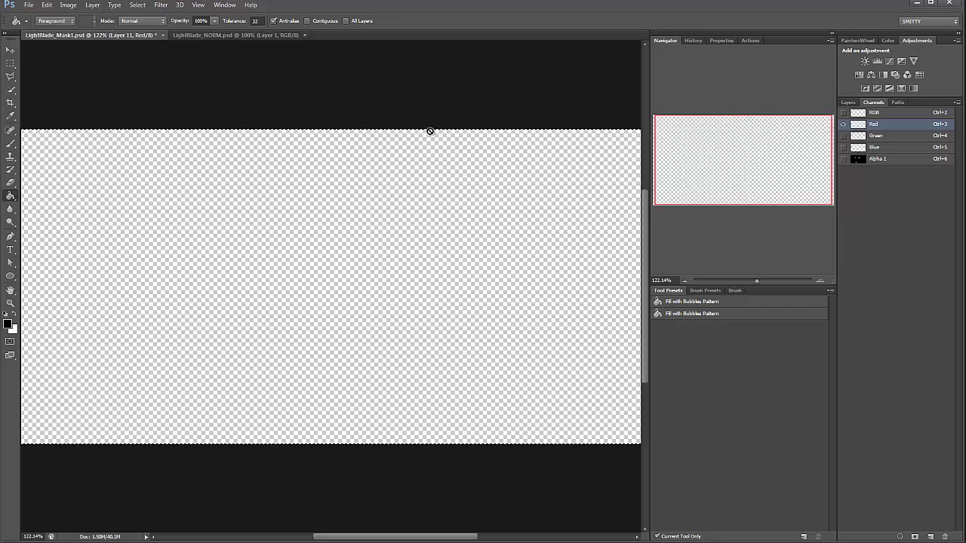
{"action": "key", "text": "m"}
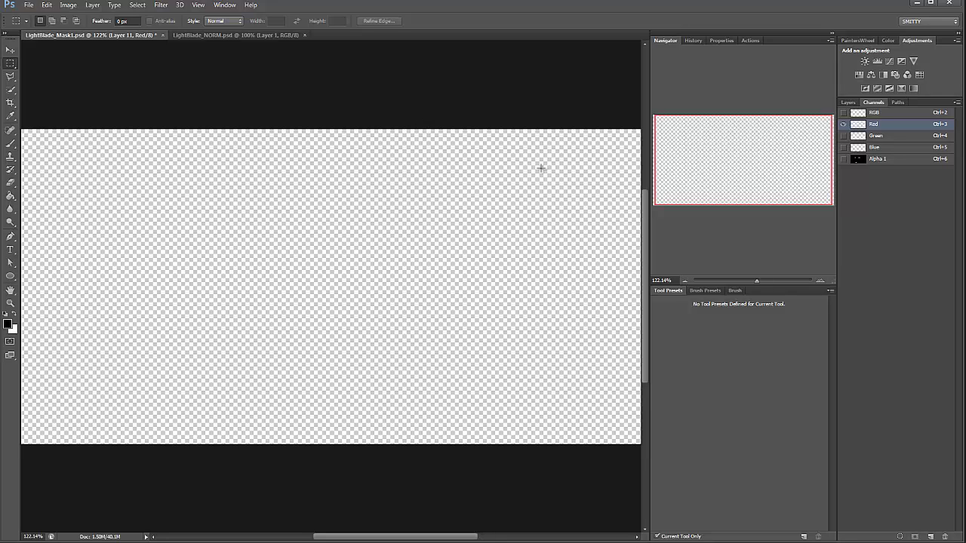
{"action": "key", "text": "ctrl+z"}
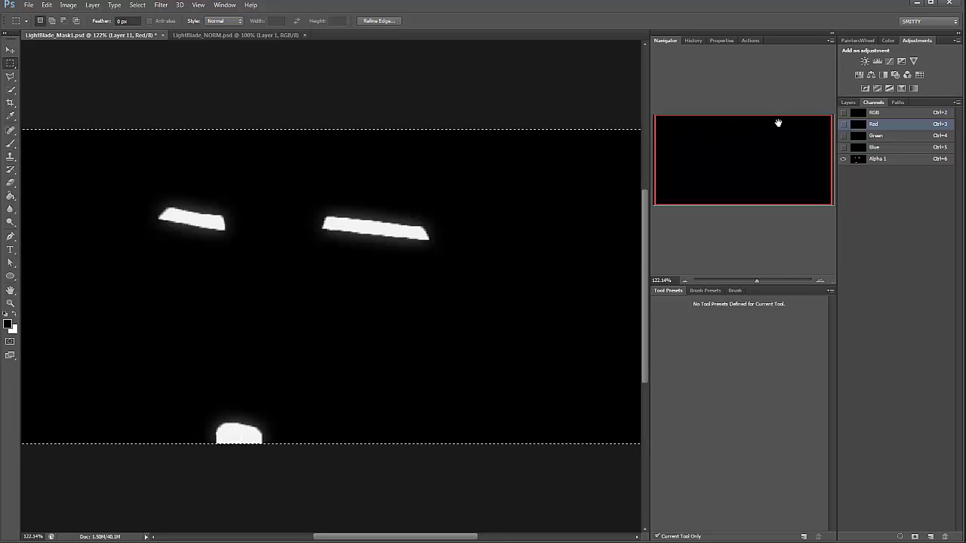
Step: Delete the Glow copy layer and the Guides, Paint 3, Paint 2, Paint1 and Bakes groups, keeping only the black layer
{"action": "left_click", "coordinate": [848, 102]}
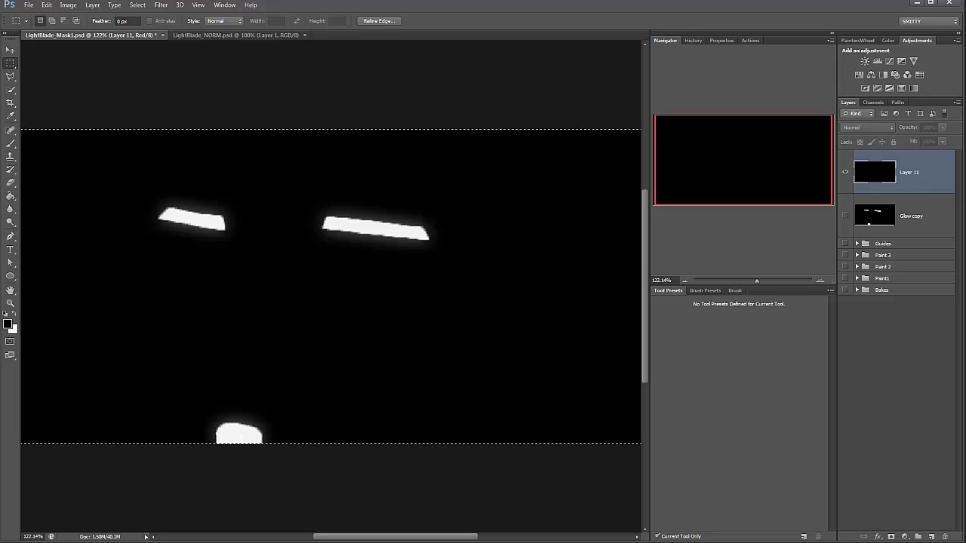
{"action": "left_click", "coordinate": [939, 221]}
{"action": "left_click", "coordinate": [933, 290], "text": "shift"}
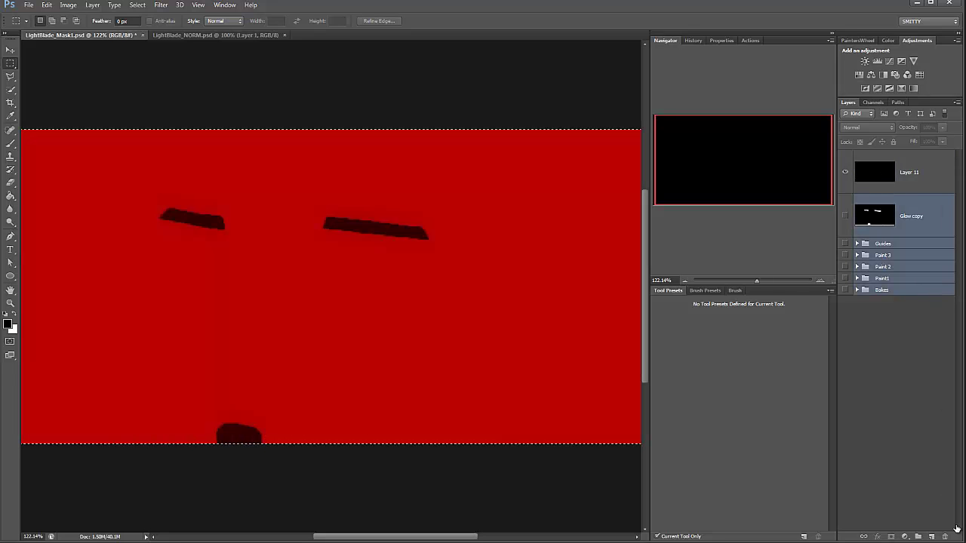
{"action": "left_click", "coordinate": [893, 284]}
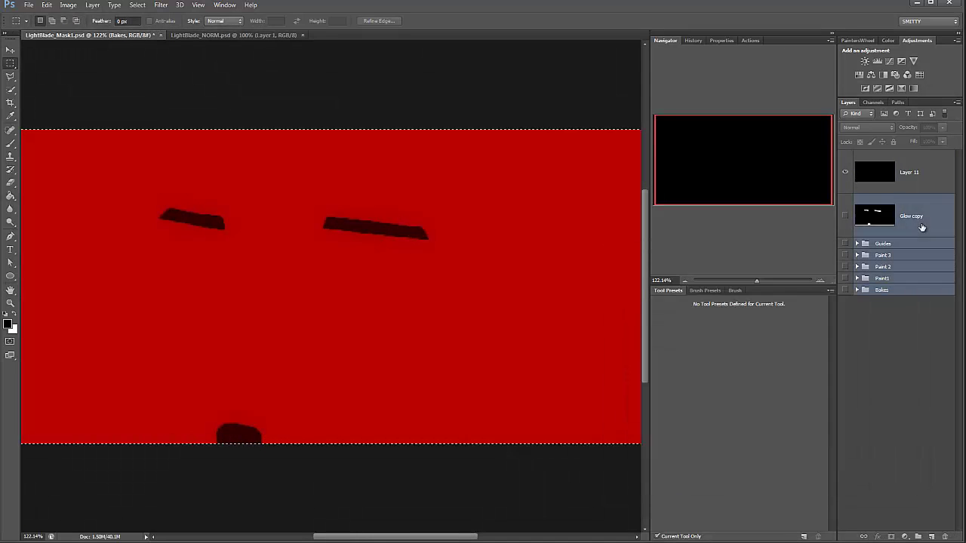
{"action": "left_click_drag", "start_coordinate": [928, 241], "coordinate": [944, 536]}
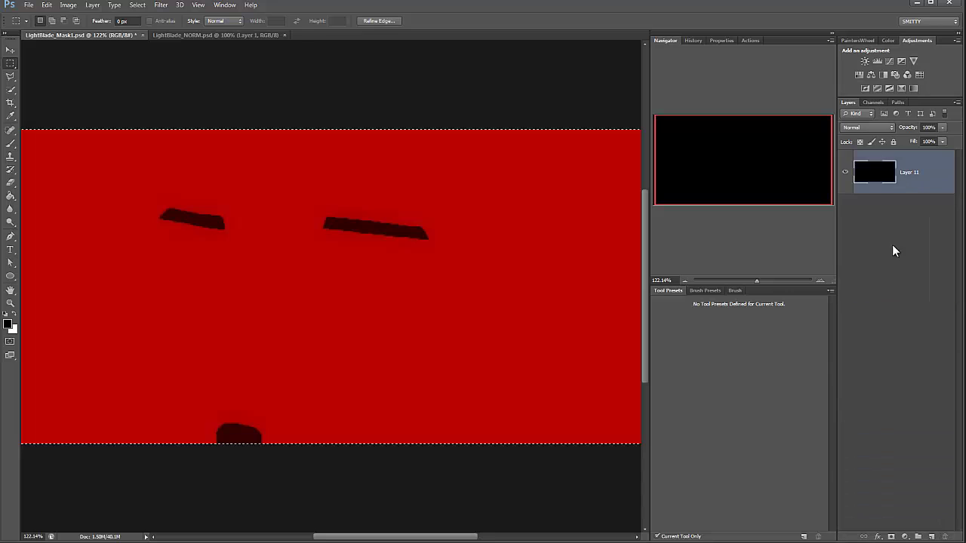
Step: Rename the remaining black layer to BG
{"action": "double_click", "coordinate": [914, 172]}
{"action": "type", "text": "BG"}
{"action": "key", "text": "Return"}
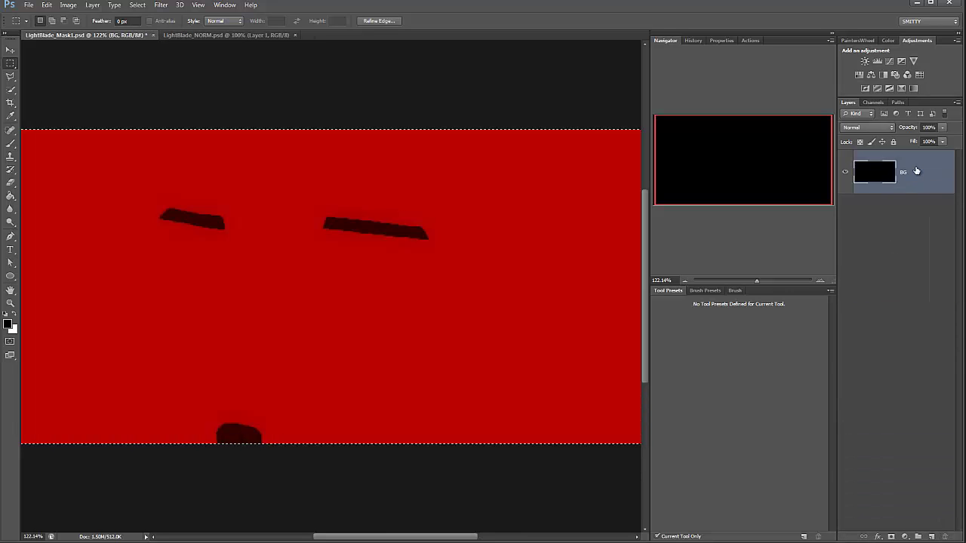
Step: Hide the alpha channel overlay and check the Red, Green and Blue channels one by one
{"action": "left_click", "coordinate": [872, 103]}
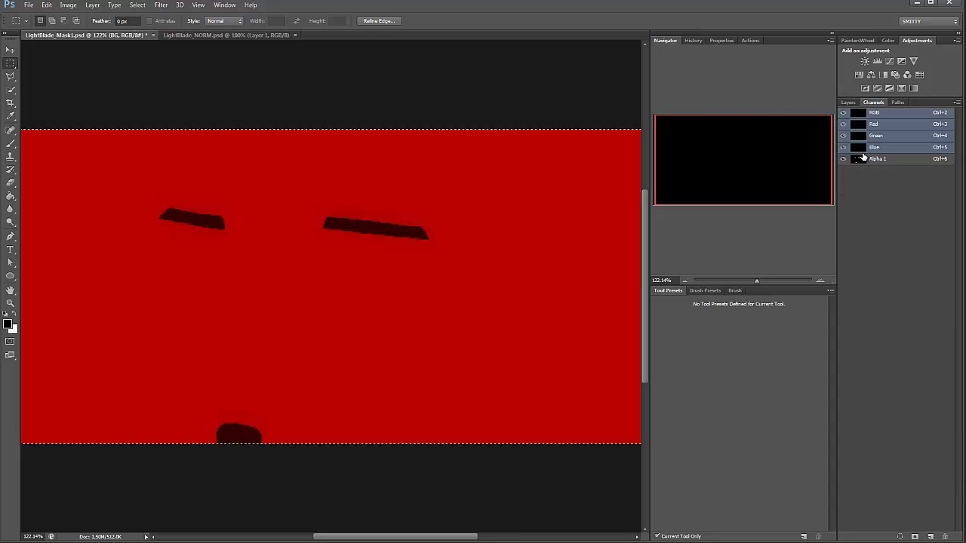
{"action": "left_click", "coordinate": [842, 159]}
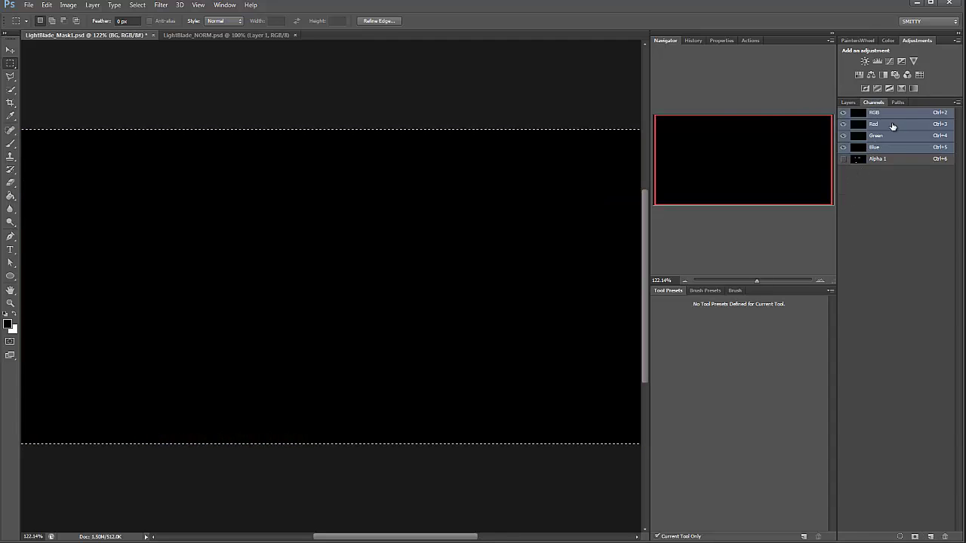
{"action": "left_click", "coordinate": [894, 124]}
{"action": "left_click", "coordinate": [889, 140]}
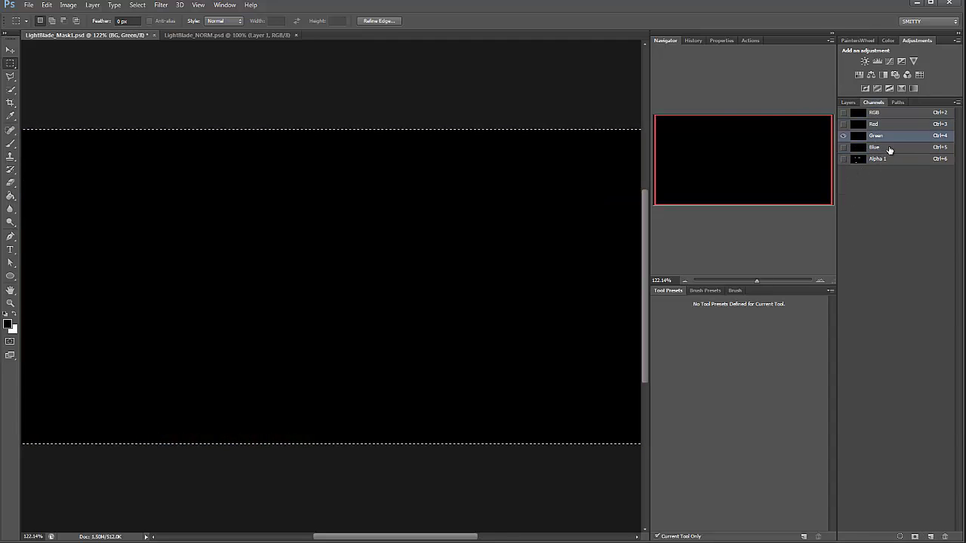
{"action": "left_click", "coordinate": [888, 148]}
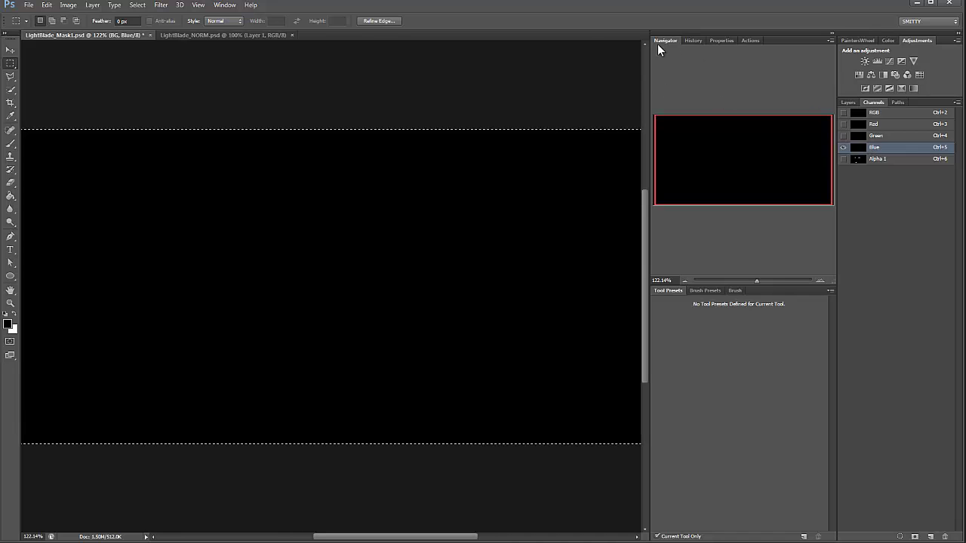
Step: Look over the LightBlade_NORM.psd normal map and the guide's Overview page, and return to LightBlade_Mask1.psd
{"action": "left_click", "coordinate": [241, 36]}
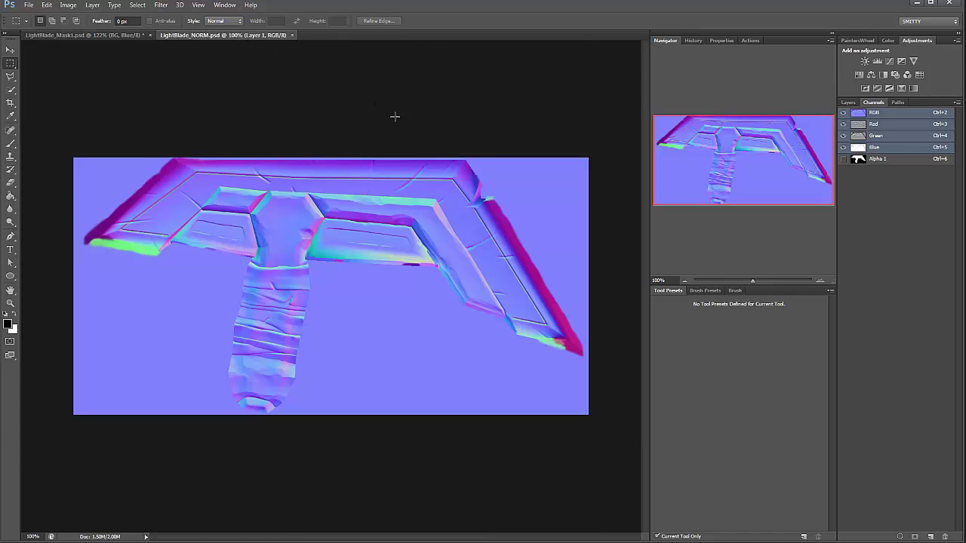
{"action": "left_click", "coordinate": [89, 35]}
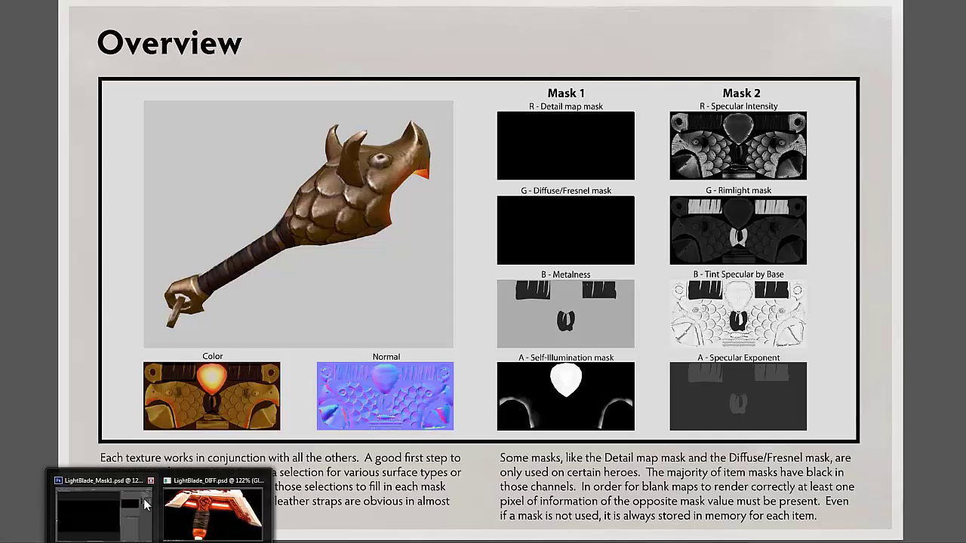
{"action": "left_click", "coordinate": [117, 511]}
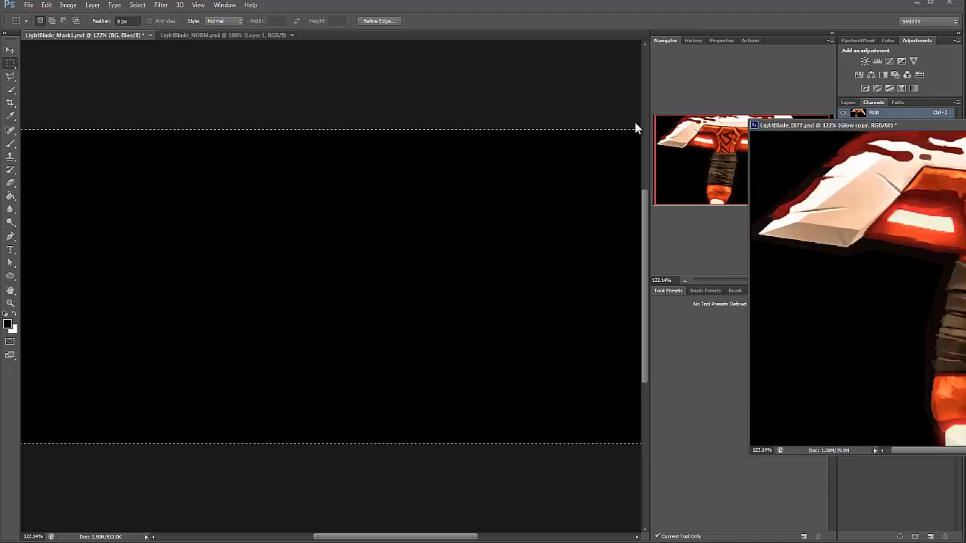
Step: Dock LightBlade_DIFF.psd with the other documents, collapse the Paint 3 group and show only the Bakes group
{"action": "left_click_drag", "start_coordinate": [965, 82], "coordinate": [556, 38]}
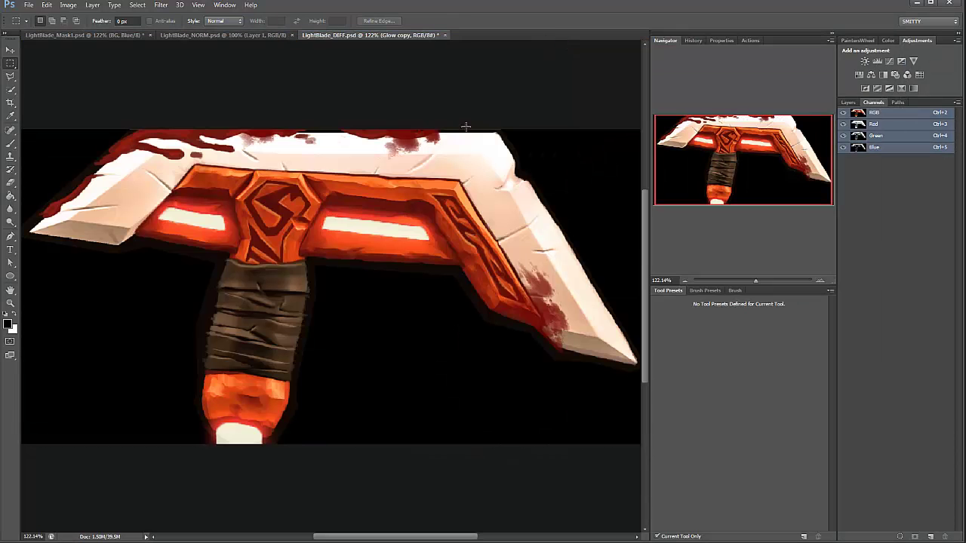
{"action": "left_click", "coordinate": [848, 102]}
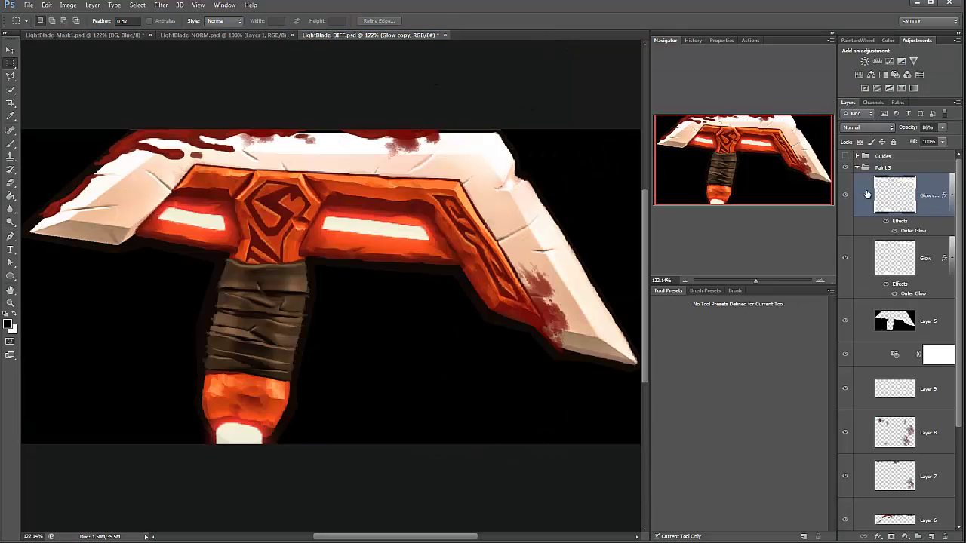
{"action": "left_click", "coordinate": [857, 168]}
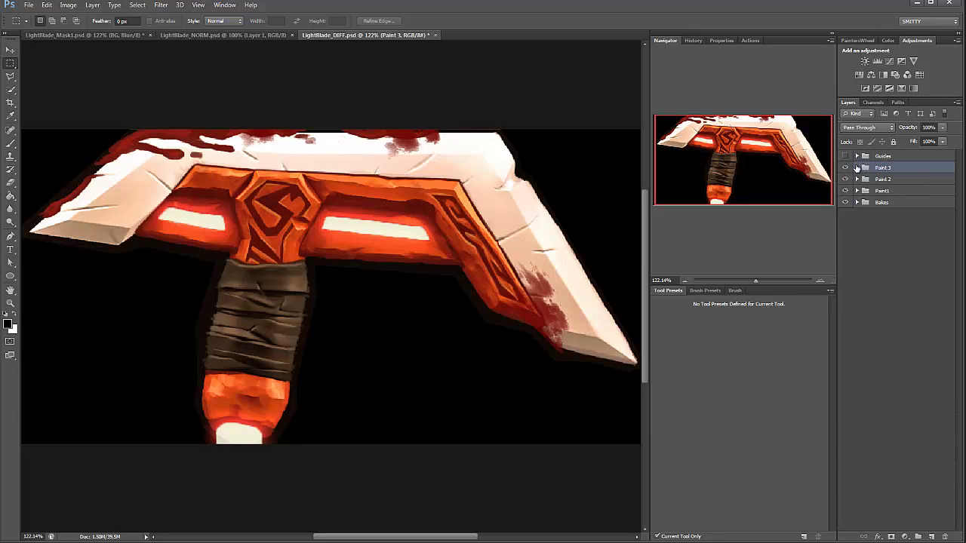
{"action": "left_click", "coordinate": [846, 202], "text": "alt"}
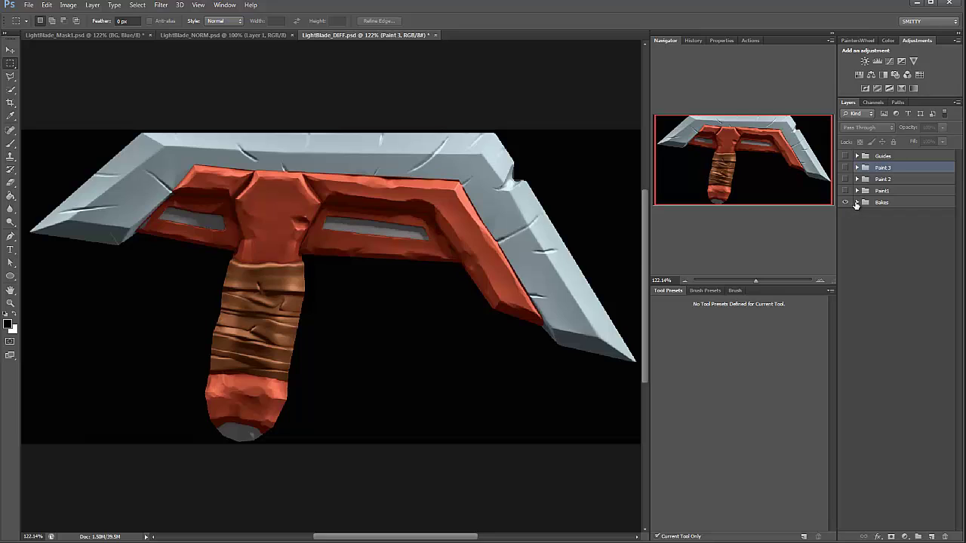
Step: Expand the Bakes group and hide its AO, LightBlade_LPCompleteMap and Layer 1 layers, leaving only DIFFUSE visible
{"action": "left_click", "coordinate": [856, 202]}
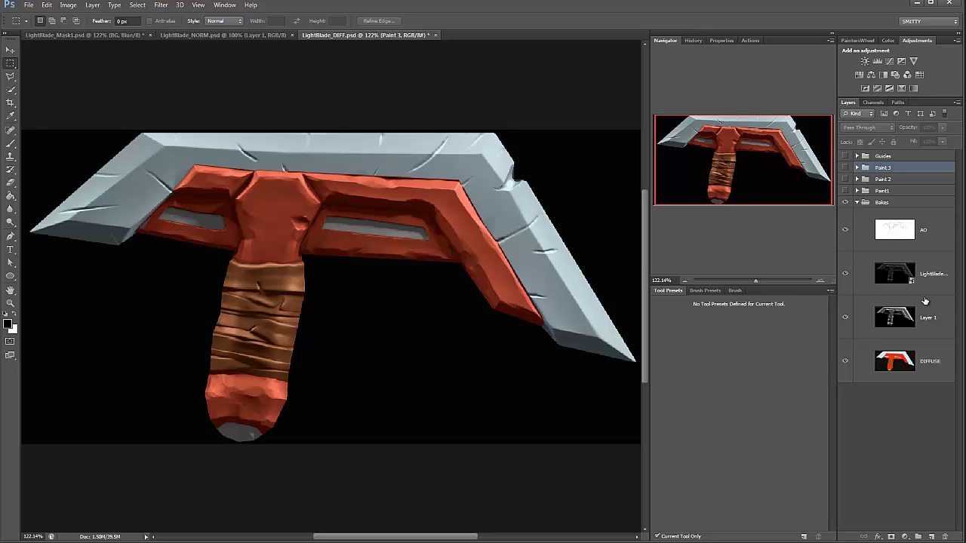
{"action": "left_click", "coordinate": [929, 273]}
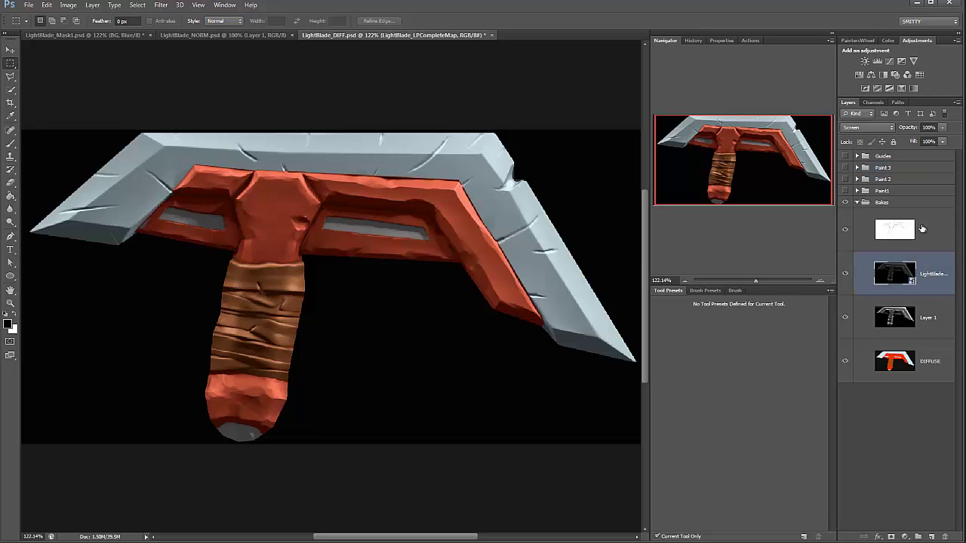
{"action": "left_click", "coordinate": [844, 230]}
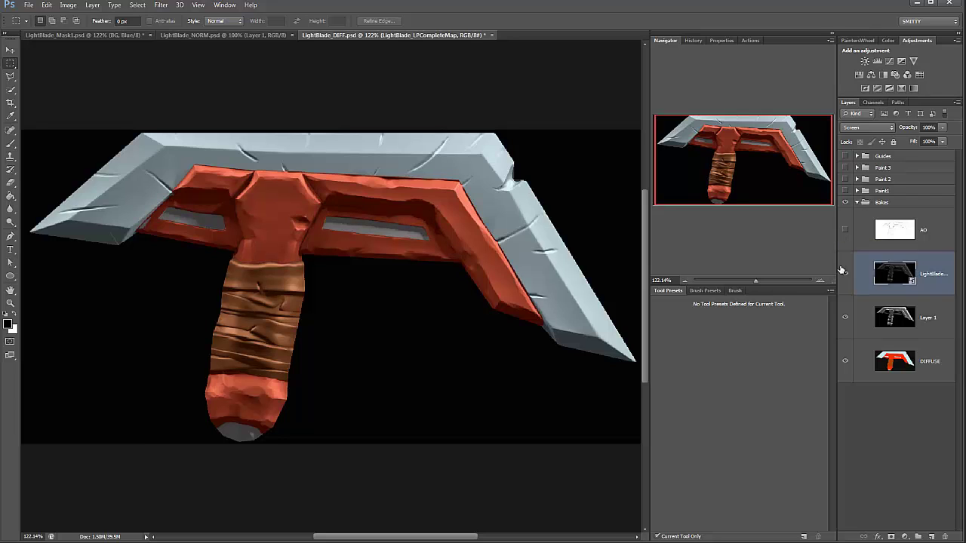
{"action": "left_click", "coordinate": [845, 317]}
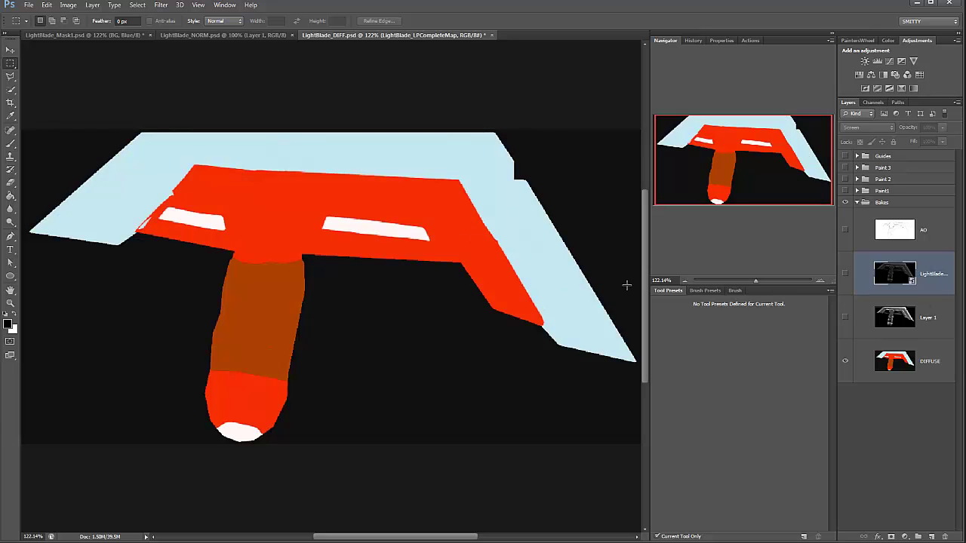
Step: Duplicate the DIFFUSE layer inside the Bakes group
{"action": "left_click", "coordinate": [936, 355]}
{"action": "key", "text": "w"}
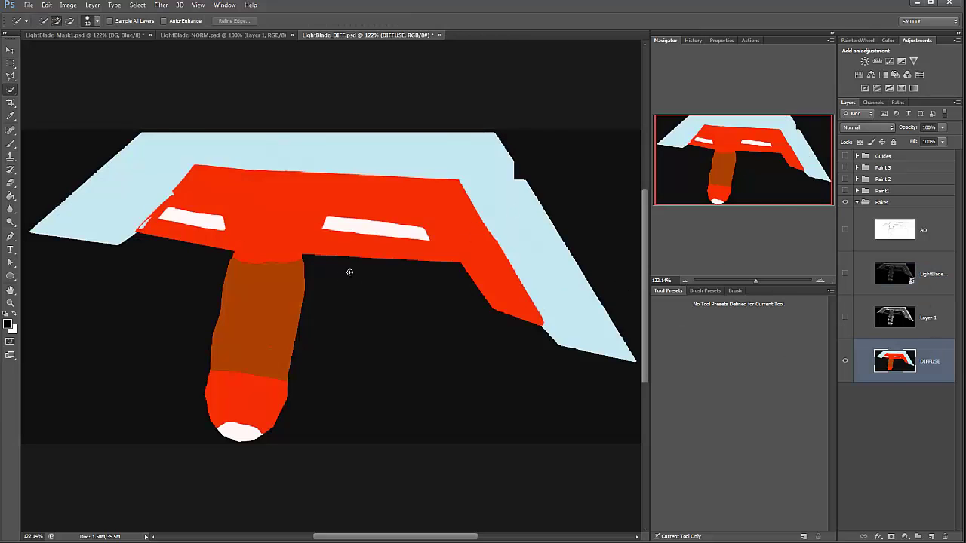
{"action": "left_click_drag", "start_coordinate": [915, 382], "coordinate": [933, 536]}
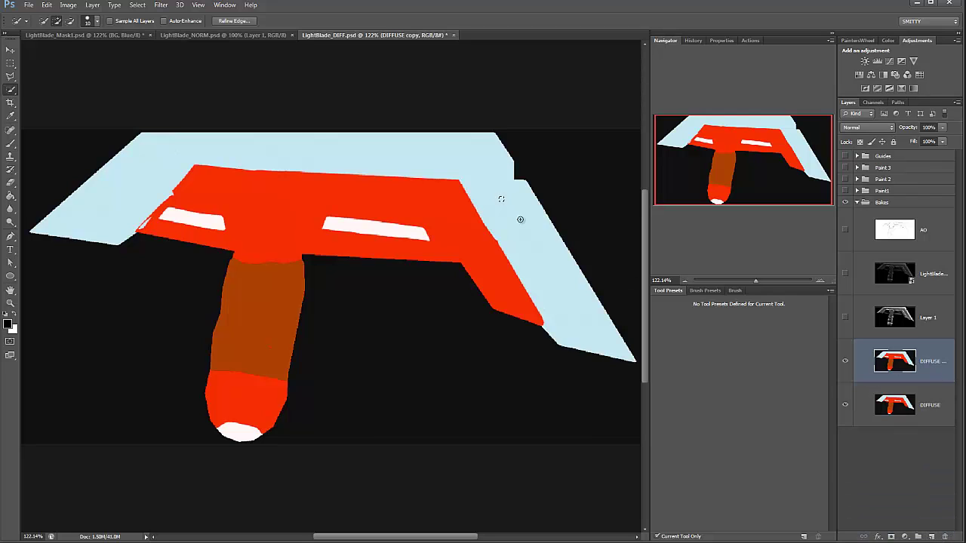
Step: Select the light-blue blade on the DIFFUSE copy with Quick Selection, fill it with mid grey #818181 and deselect
{"action": "mouse_move", "coordinate": [528, 233]}
{"action": "left_mouse_down"}
{"action": "mouse_move", "coordinate": [548, 281]}
{"action": "mouse_move", "coordinate": [495, 186]}
{"action": "mouse_move", "coordinate": [476, 158]}
{"action": "left_mouse_up"}
{"action": "left_click_drag", "start_coordinate": [348, 157], "coordinate": [251, 156]}
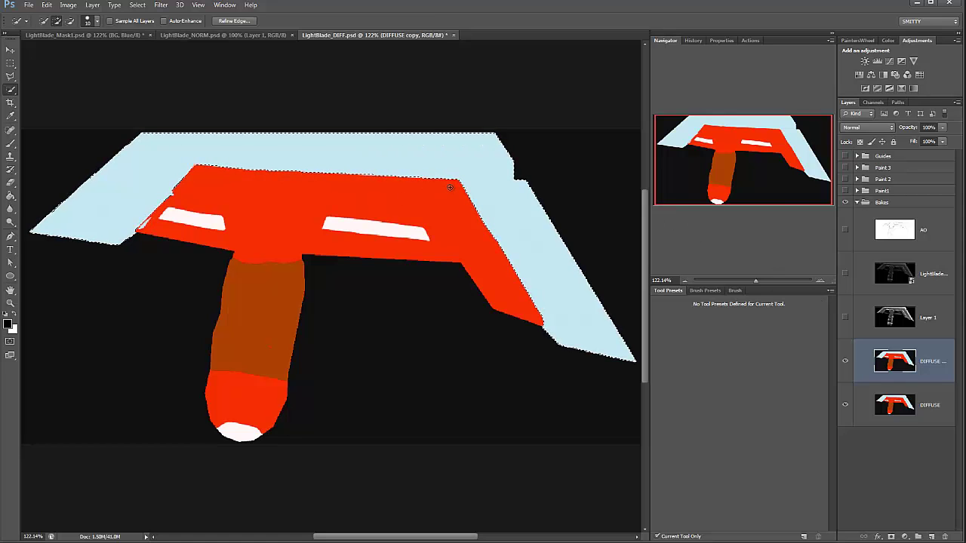
{"action": "key", "text": "g"}
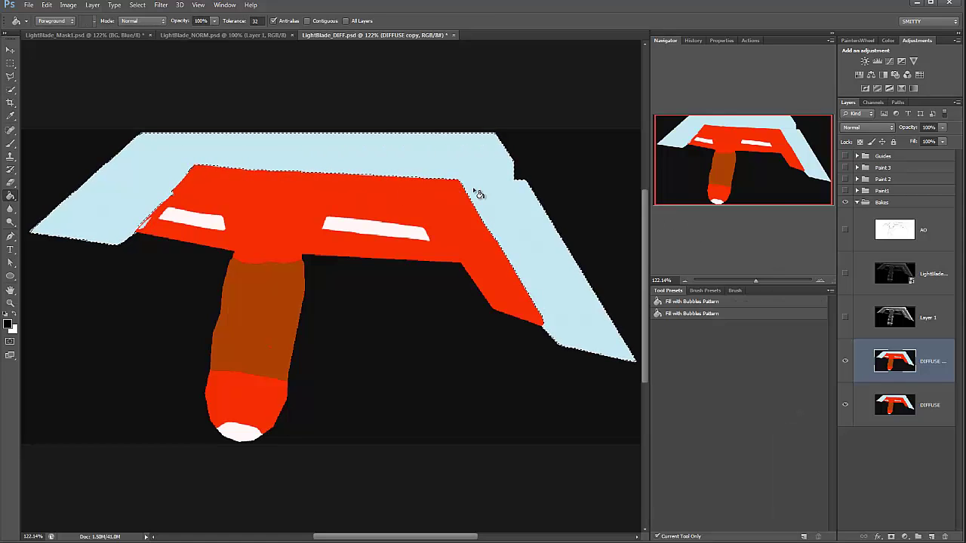
{"action": "left_click", "coordinate": [14, 315]}
{"action": "left_click", "coordinate": [9, 323]}
{"action": "left_click", "coordinate": [711, 436]}
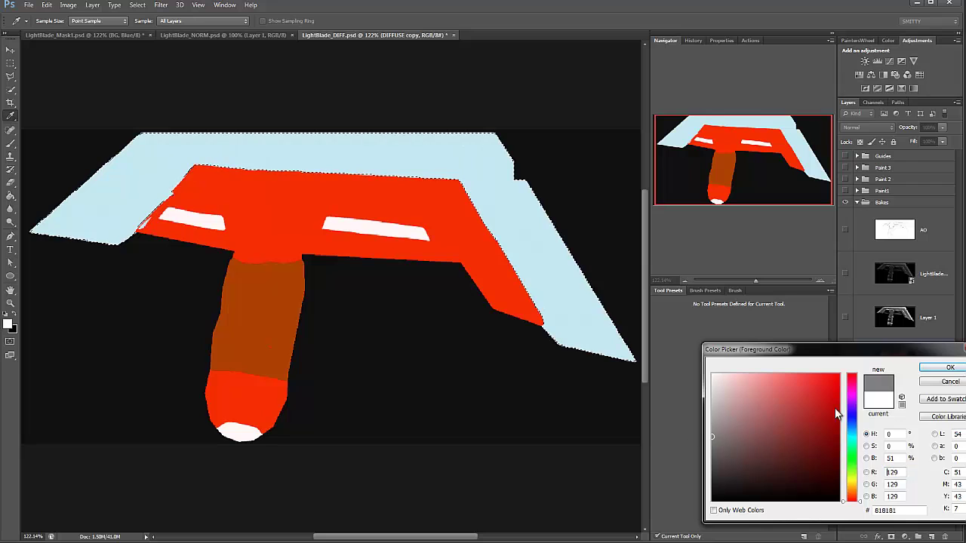
{"action": "left_click", "coordinate": [952, 368]}
{"action": "left_click", "coordinate": [447, 167]}
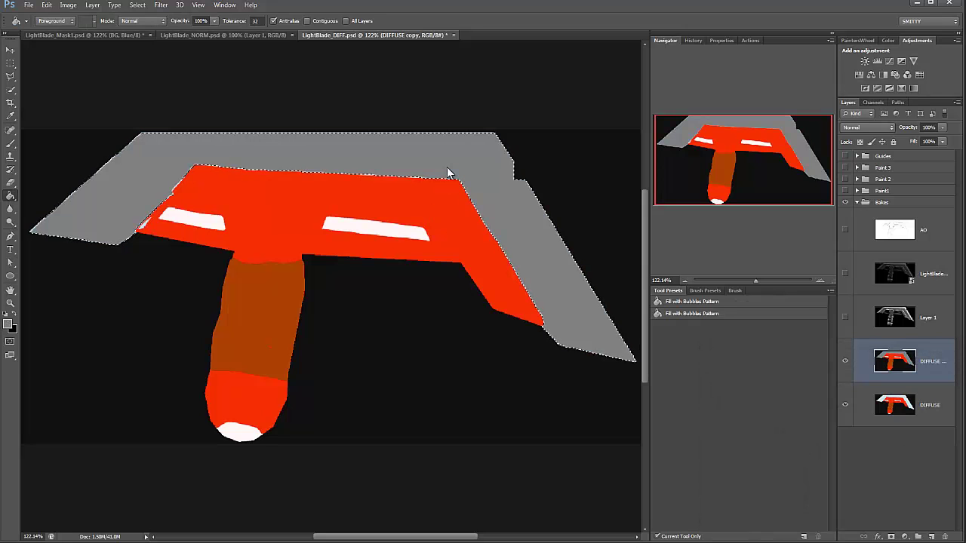
{"action": "key", "text": "m"}
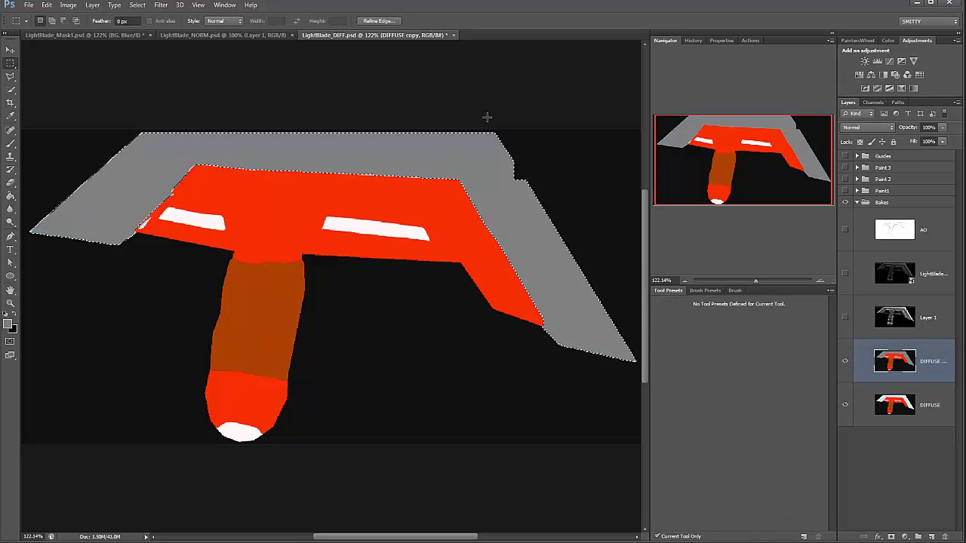
{"action": "key", "text": "ctrl+d"}
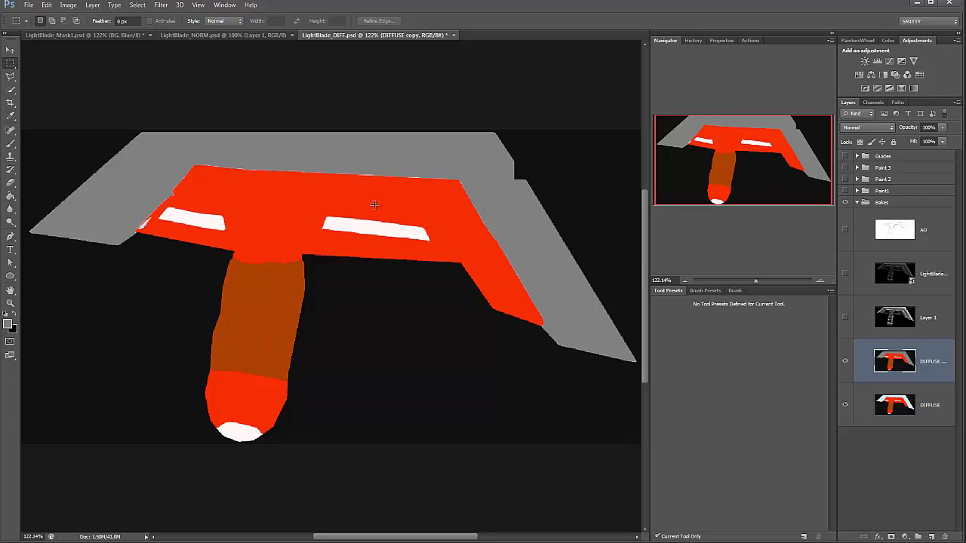
{"action": "key", "text": "q"}
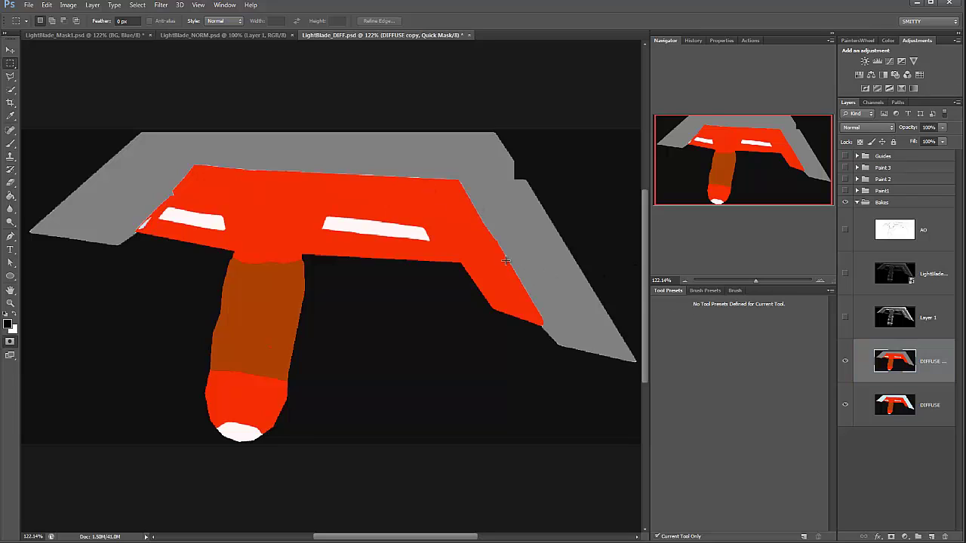
{"action": "key", "text": "w"}
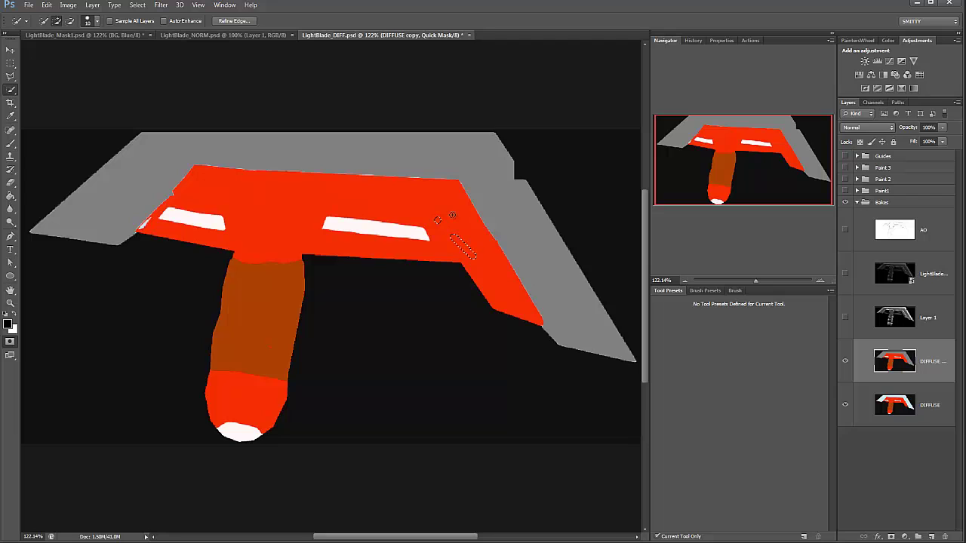
{"action": "left_click_drag", "start_coordinate": [451, 215], "coordinate": [436, 201]}
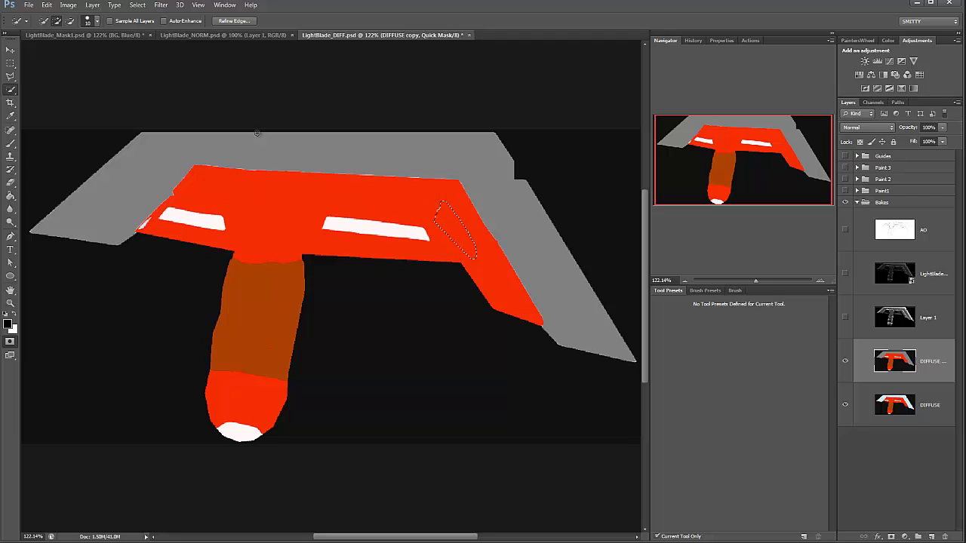
Step: Leave Quick Mask and select all red areas using the Magic Wand with tolerance 5, Anti-alias on and Contiguous off
{"action": "right_click", "coordinate": [9, 91]}
{"action": "left_click", "coordinate": [43, 98]}
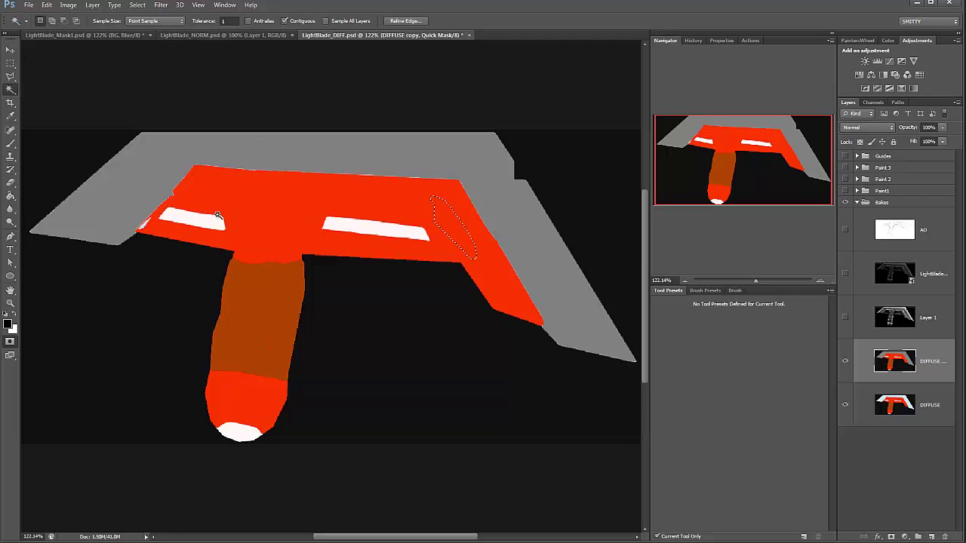
{"action": "left_click", "coordinate": [235, 209]}
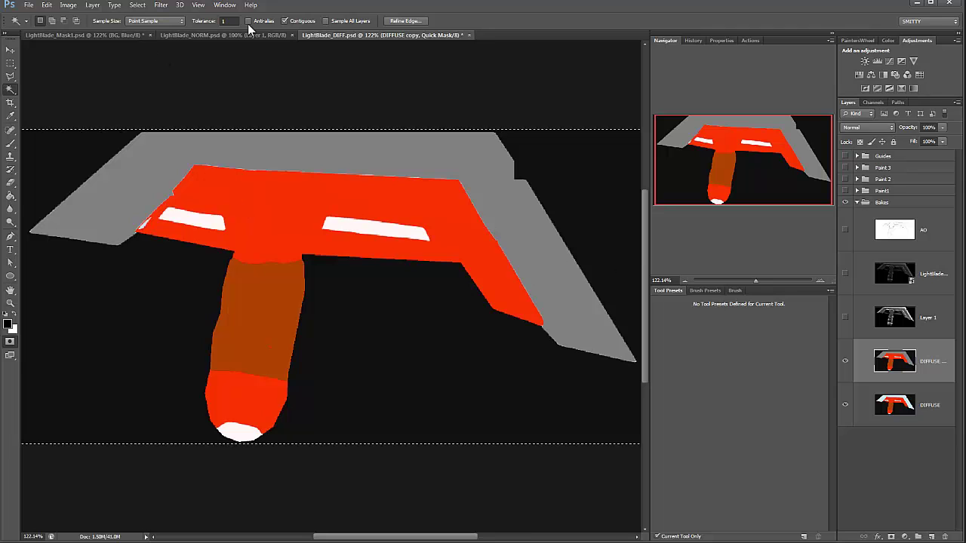
{"action": "left_click", "coordinate": [290, 22]}
{"action": "key", "text": "q"}
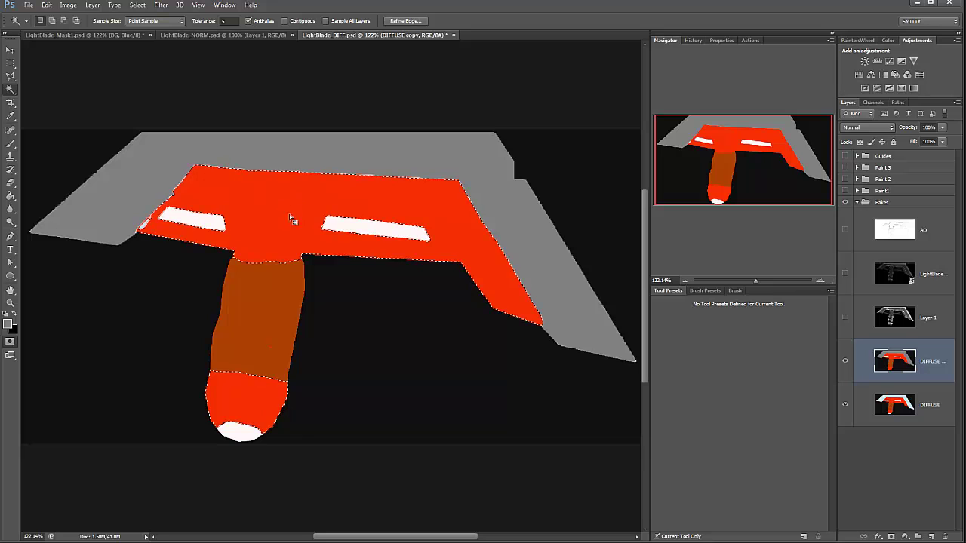
{"action": "key", "text": "shift"}
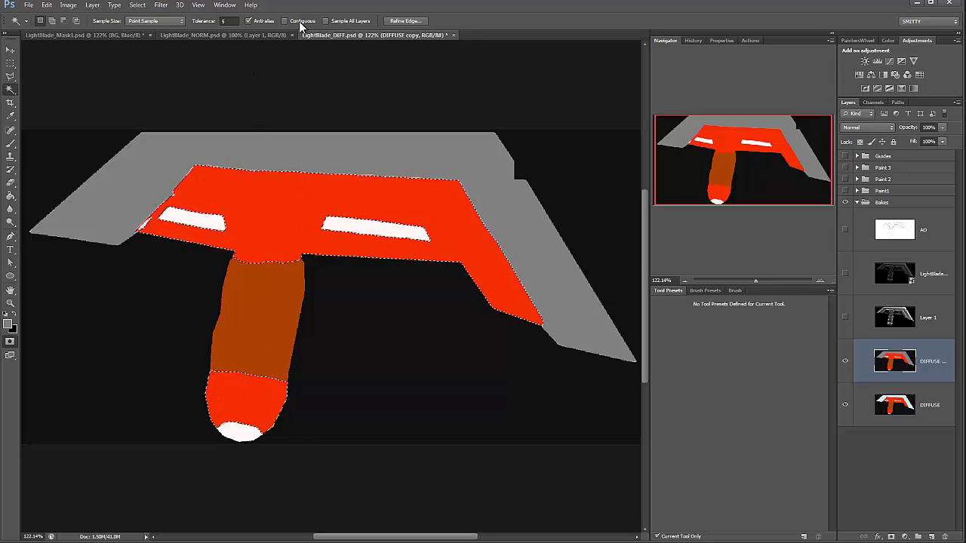
{"action": "left_click", "coordinate": [299, 21]}
{"action": "key", "text": "ctrl+d"}
{"action": "left_click", "coordinate": [282, 216]}
{"action": "left_click", "coordinate": [285, 21]}
{"action": "left_click", "coordinate": [274, 209], "text": "shift"}
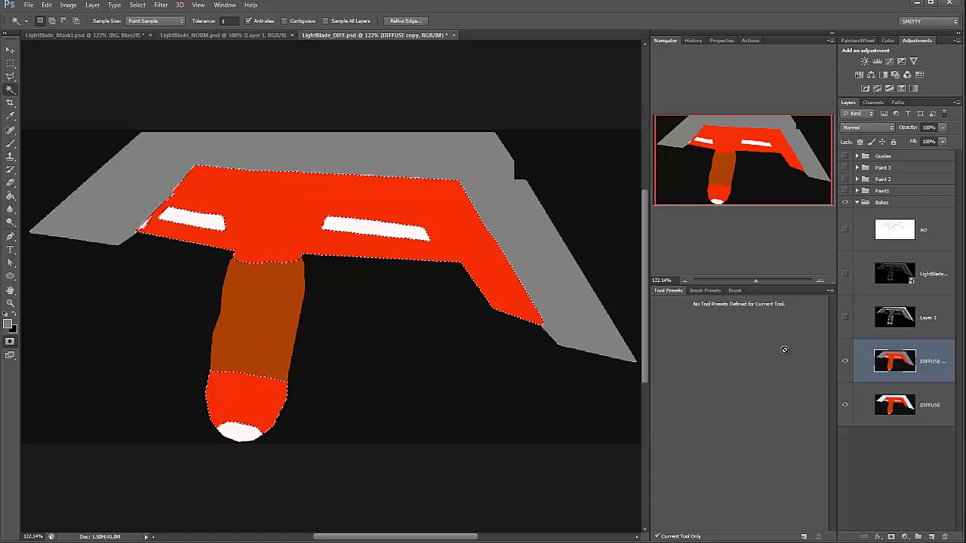
Step: Fill the selected red areas with dark grey #272727 and deselect
{"action": "key", "text": "g"}
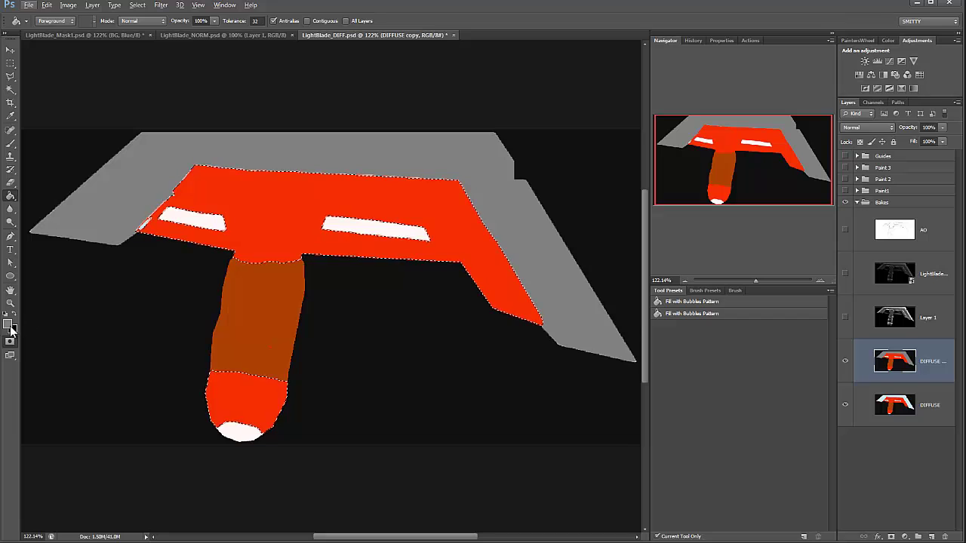
{"action": "key", "text": "i"}
{"action": "left_click", "coordinate": [9, 324]}
{"action": "left_click_drag", "start_coordinate": [741, 452], "coordinate": [712, 482]}
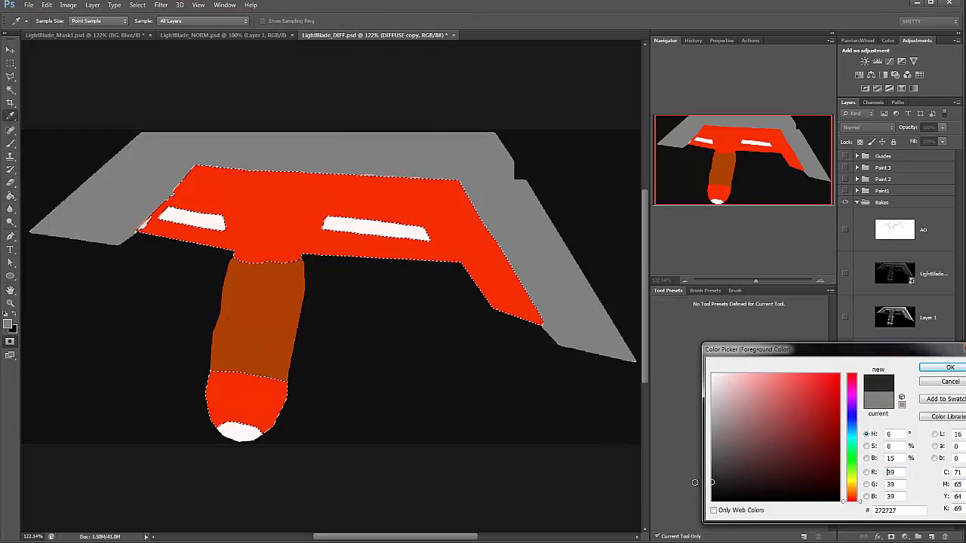
{"action": "left_click", "coordinate": [925, 369]}
{"action": "key", "text": "g"}
{"action": "left_click", "coordinate": [447, 215]}
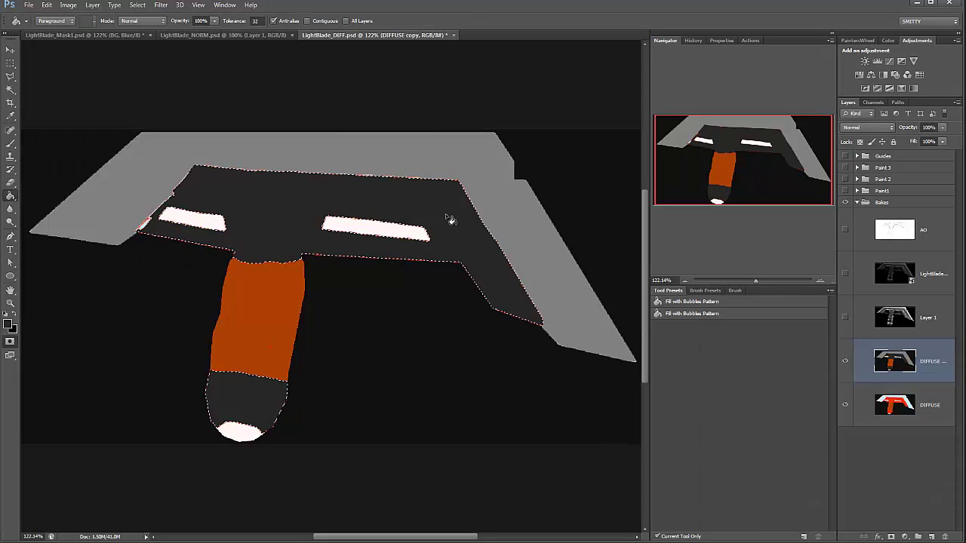
{"action": "key", "text": "m"}
{"action": "key", "text": "ctrl+d"}
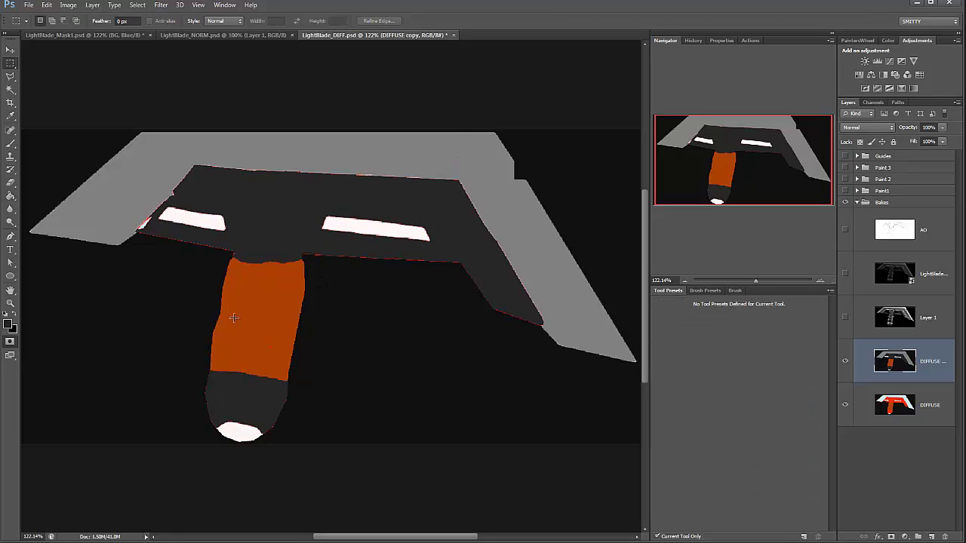
Step: Set the foreground colour to black #000000, then select the orange handle grip and fill it with black
{"action": "key", "text": "w"}
{"action": "left_click", "coordinate": [438, 330]}
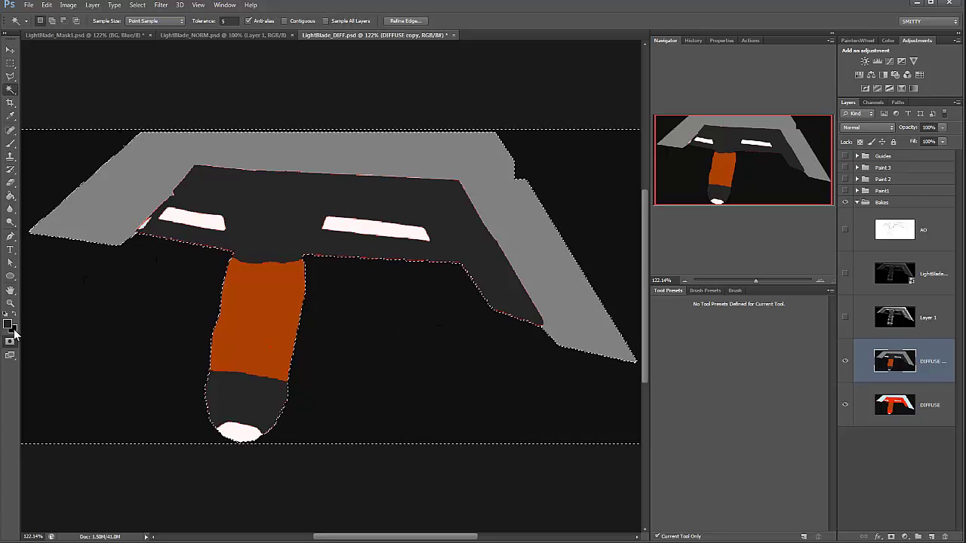
{"action": "left_click", "coordinate": [9, 325]}
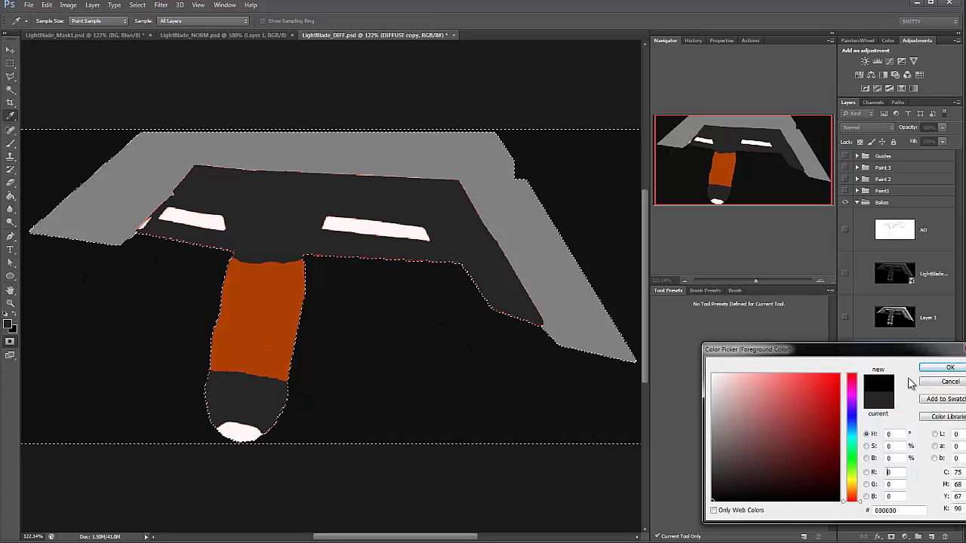
{"action": "left_click", "coordinate": [946, 367]}
{"action": "key", "text": "ctrl+d"}
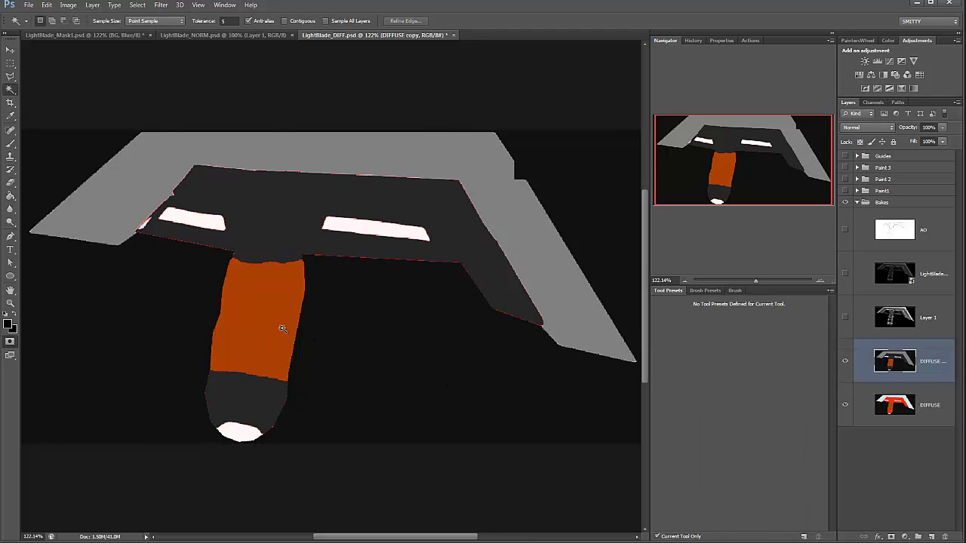
{"action": "left_click", "coordinate": [255, 327]}
{"action": "key", "text": "g"}
{"action": "left_click", "coordinate": [262, 322]}
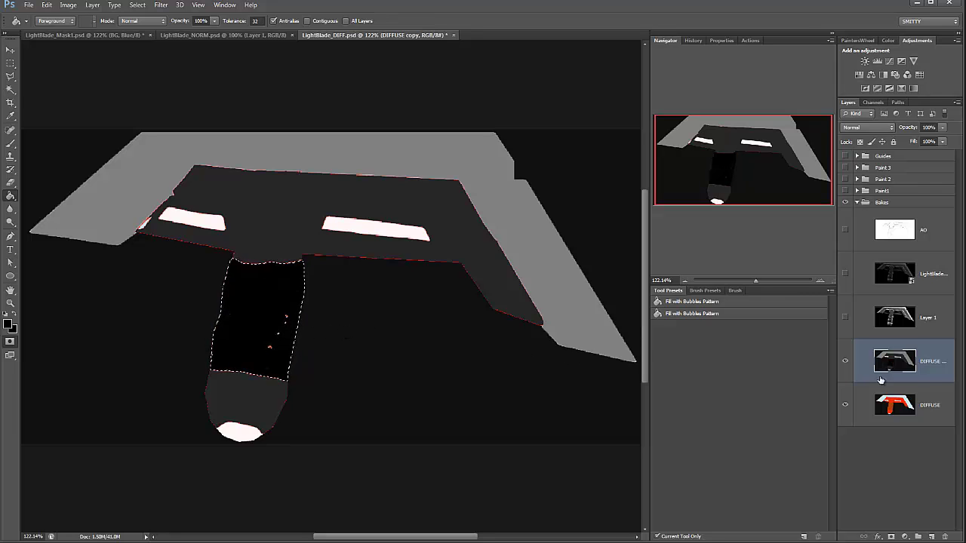
Step: Select the near-black background around the weapon, fill it with pure black and deselect
{"action": "key", "text": "w"}
{"action": "left_click", "coordinate": [501, 365]}
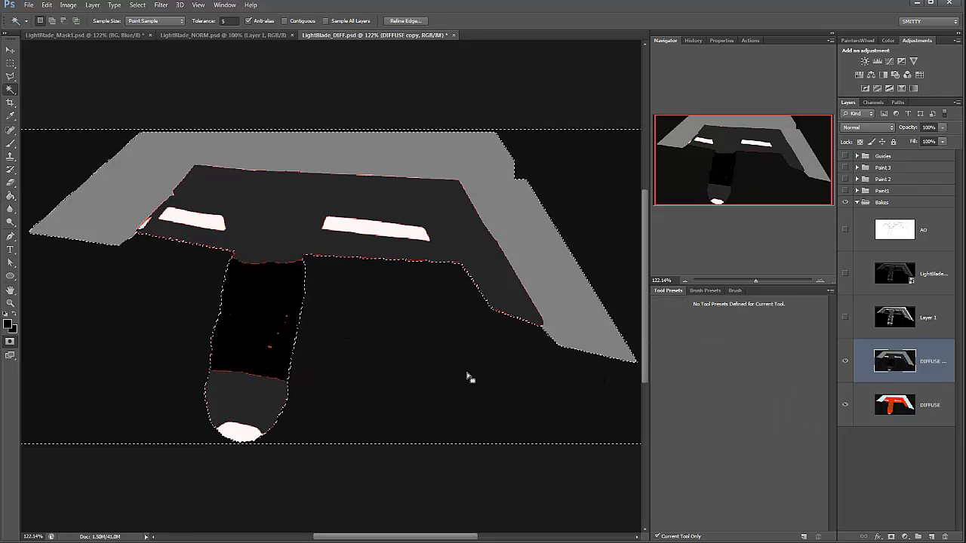
{"action": "key", "text": "g"}
{"action": "left_click", "coordinate": [337, 342]}
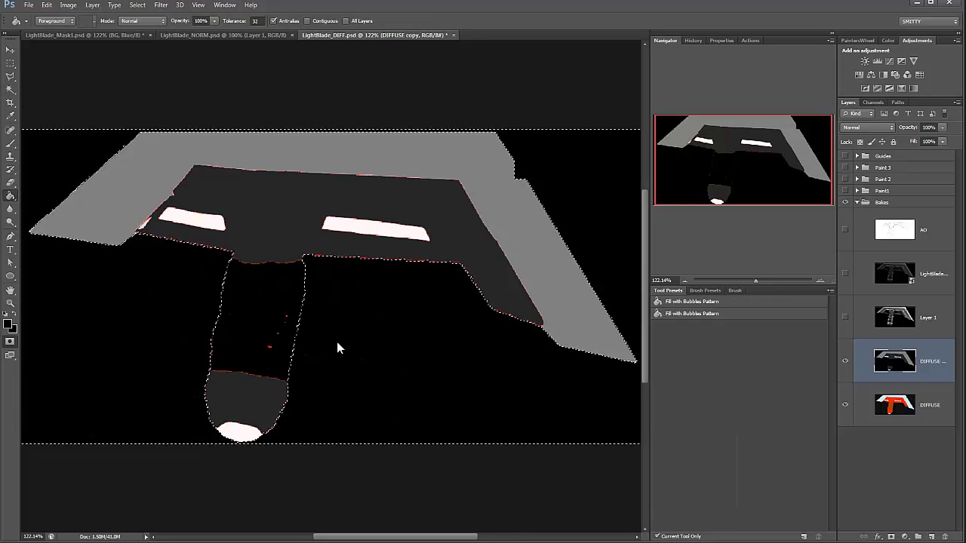
{"action": "key", "text": "m"}
{"action": "key", "text": "ctrl+d"}
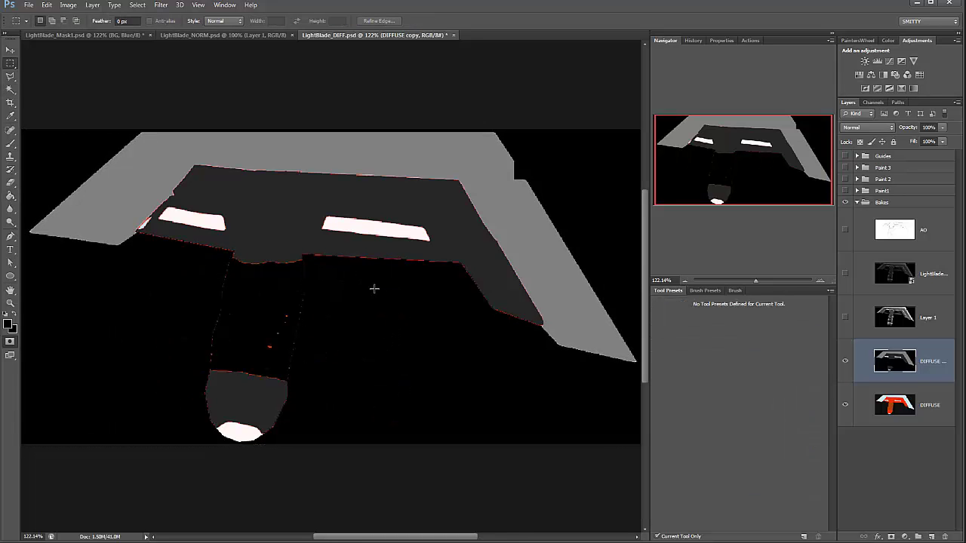
Step: Select all the white slots and the white pommel tip with the Magic Wand, fill them with black and deselect
{"action": "left_click", "coordinate": [757, 280]}
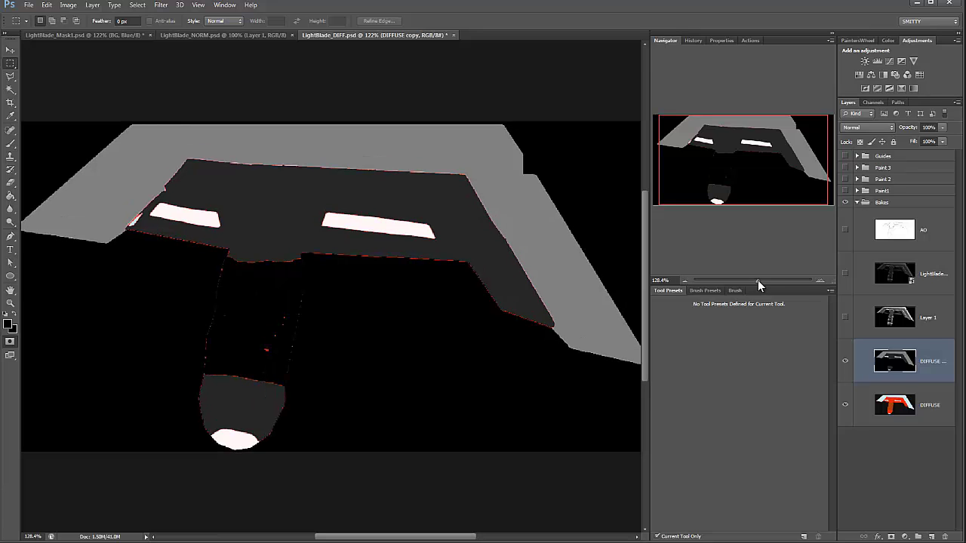
{"action": "key", "text": "w"}
{"action": "left_click", "coordinate": [396, 224]}
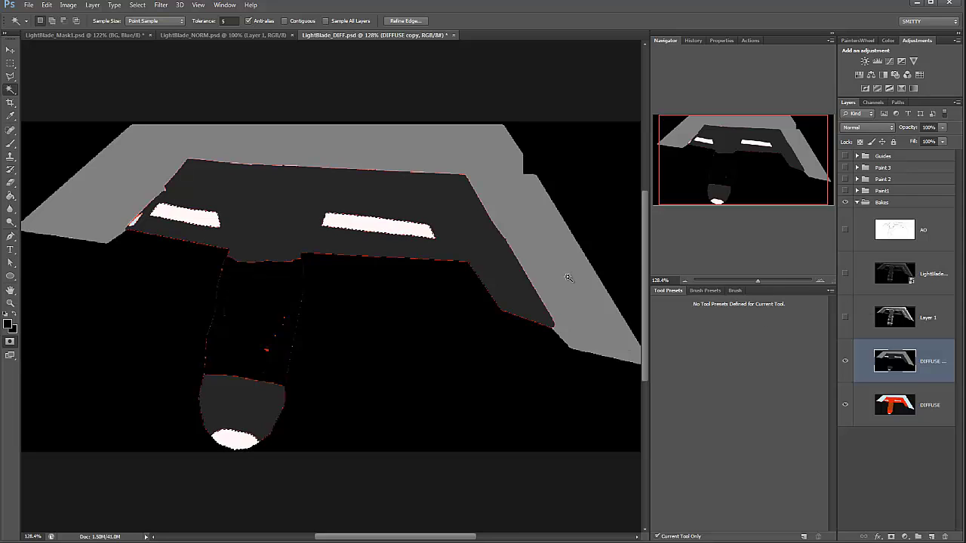
{"action": "key", "text": "g"}
{"action": "left_click", "coordinate": [410, 230]}
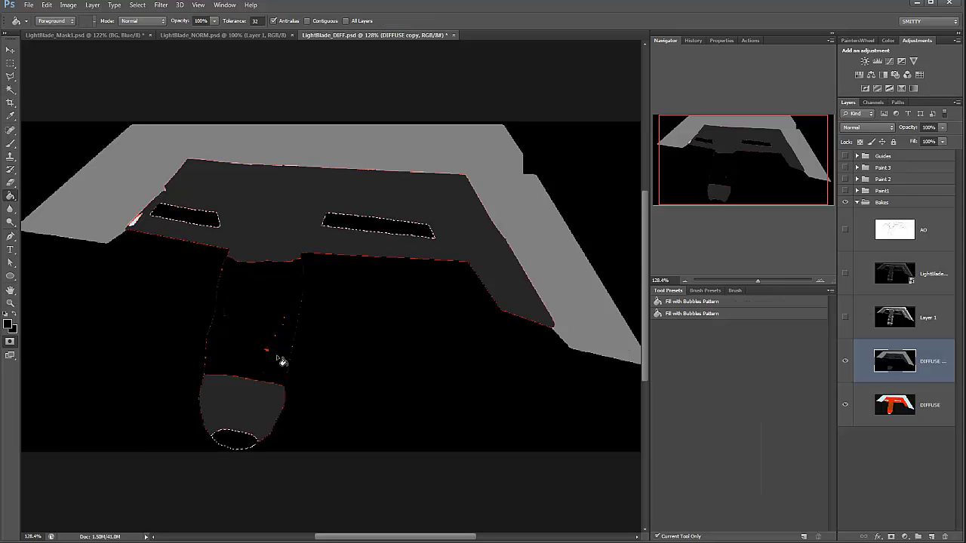
{"action": "key", "text": "m"}
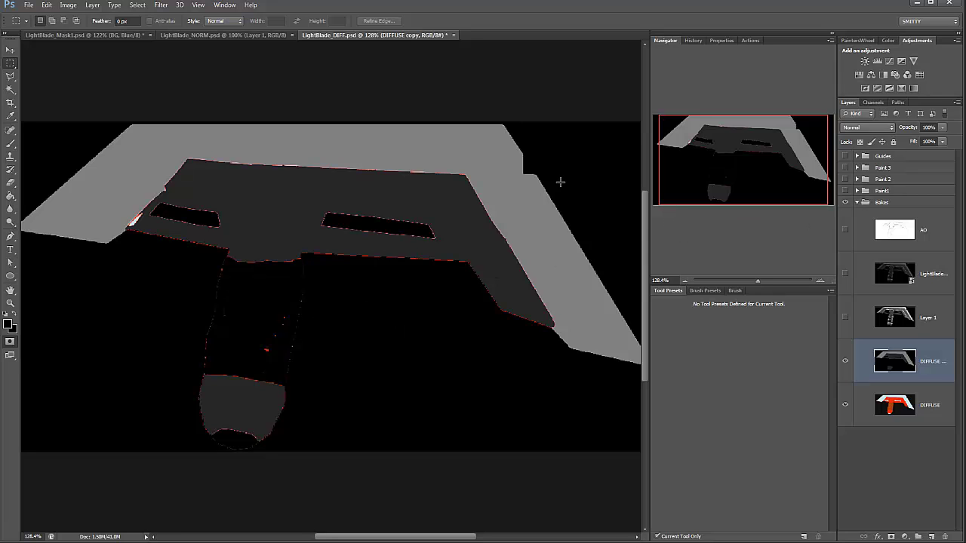
Step: Paint out the stray red specks and outlines on the handle grip and around the pommel with a hard round black brush
{"action": "key", "text": "b"}
{"action": "left_click", "coordinate": [50, 21]}
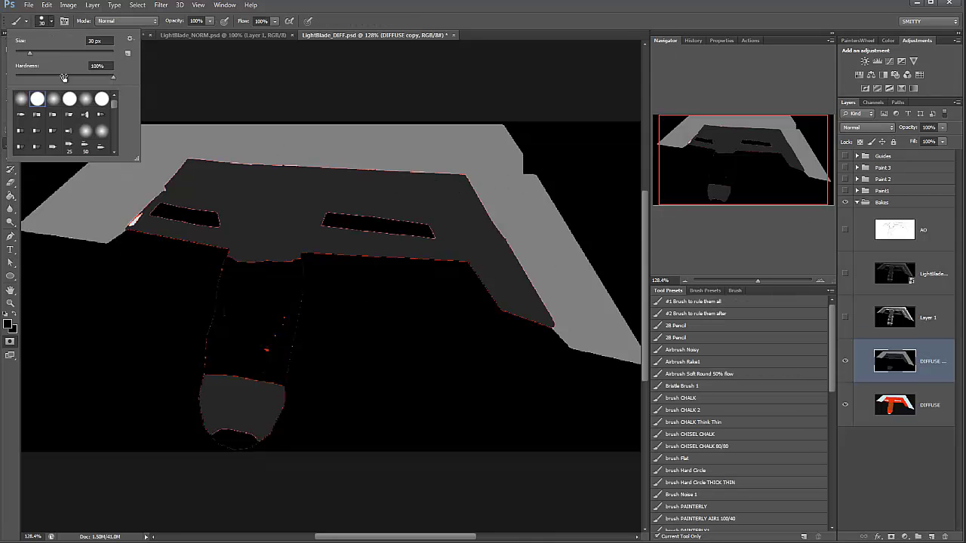
{"action": "left_click", "coordinate": [277, 84]}
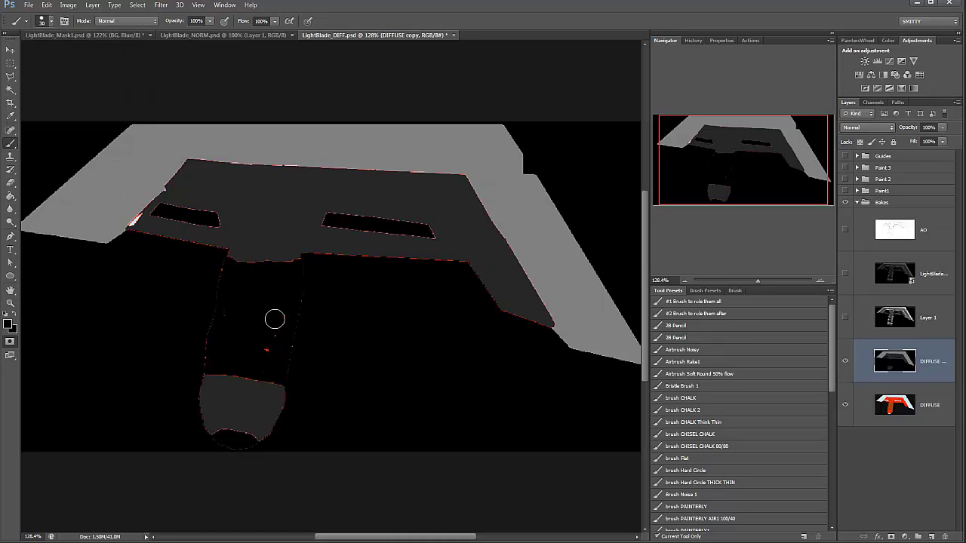
{"action": "mouse_move", "coordinate": [274, 319]}
{"action": "left_mouse_down"}
{"action": "mouse_move", "coordinate": [266, 345]}
{"action": "mouse_move", "coordinate": [243, 363]}
{"action": "mouse_move", "coordinate": [189, 358]}
{"action": "mouse_move", "coordinate": [223, 297]}
{"action": "mouse_move", "coordinate": [217, 268]}
{"action": "left_mouse_up"}
{"action": "left_click_drag", "start_coordinate": [308, 295], "coordinate": [288, 371]}
{"action": "scroll", "coordinate": [539, 274], "scroll_direction": "up", "scroll_amount": 5}
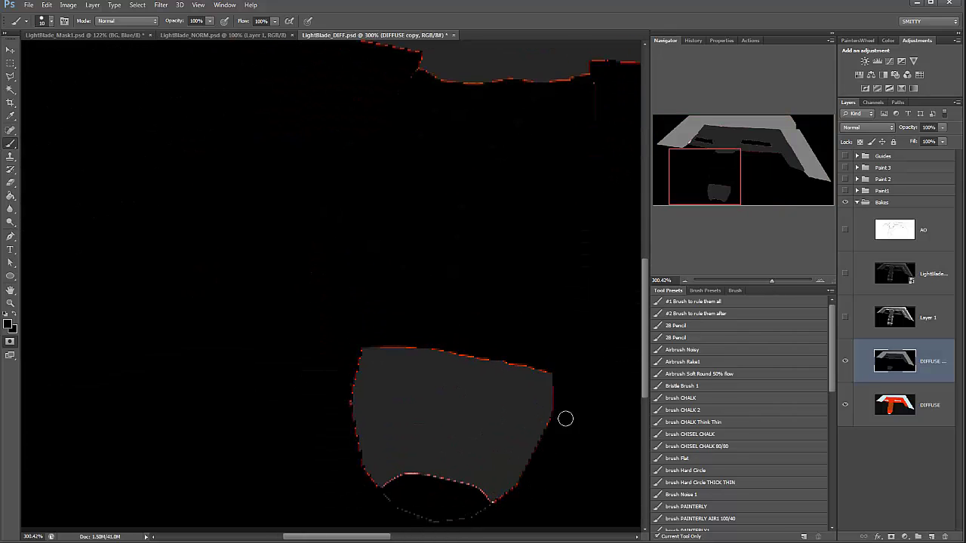
{"action": "mouse_move", "coordinate": [553, 368]}
{"action": "left_mouse_down"}
{"action": "mouse_move", "coordinate": [405, 341]}
{"action": "mouse_move", "coordinate": [428, 341]}
{"action": "mouse_move", "coordinate": [365, 386]}
{"action": "mouse_move", "coordinate": [359, 340]}
{"action": "mouse_move", "coordinate": [340, 425]}
{"action": "mouse_move", "coordinate": [356, 476]}
{"action": "mouse_move", "coordinate": [437, 518]}
{"action": "left_mouse_up"}
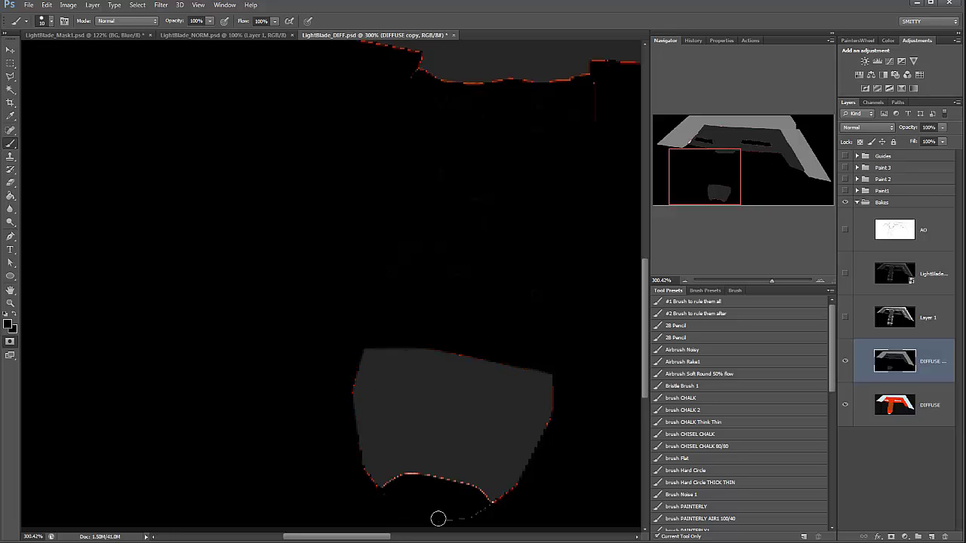
{"action": "left_click_drag", "start_coordinate": [594, 122], "coordinate": [458, 258]}
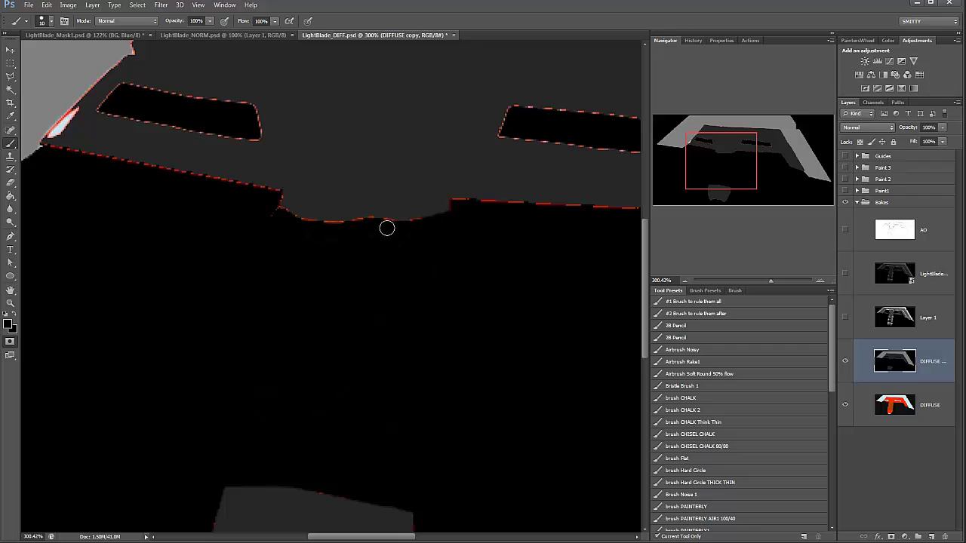
Step: Paint over the white sliver at the dark panel's pointed end in dark grey with a smaller brush
{"action": "mouse_move", "coordinate": [304, 208]}
{"action": "left_mouse_down"}
{"action": "mouse_move", "coordinate": [375, 250]}
{"action": "mouse_move", "coordinate": [459, 329]}
{"action": "left_mouse_up"}
{"action": "mouse_move", "coordinate": [225, 243]}
{"action": "left_mouse_down"}
{"action": "mouse_move", "coordinate": [204, 260]}
{"action": "mouse_move", "coordinate": [229, 233]}
{"action": "left_mouse_up"}
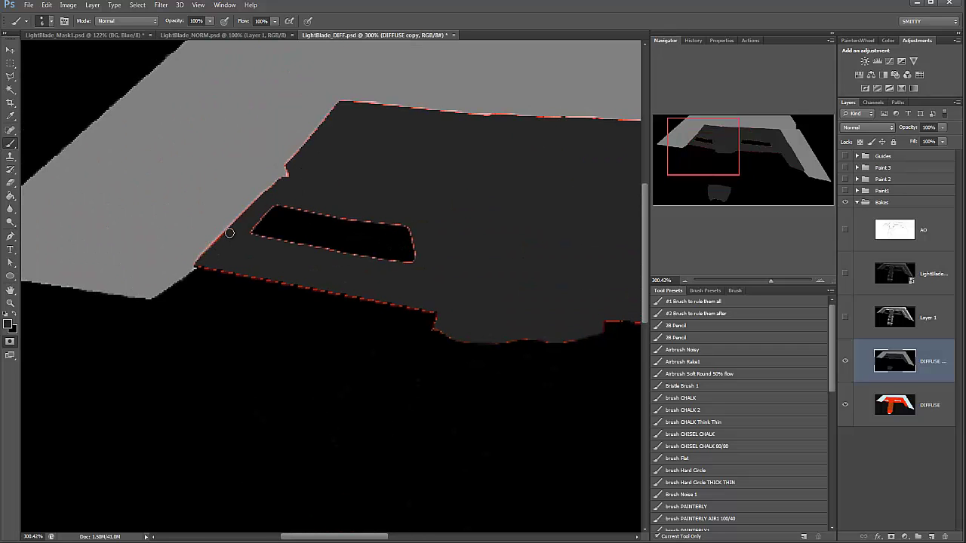
{"action": "left_click_drag", "start_coordinate": [514, 164], "coordinate": [417, 223]}
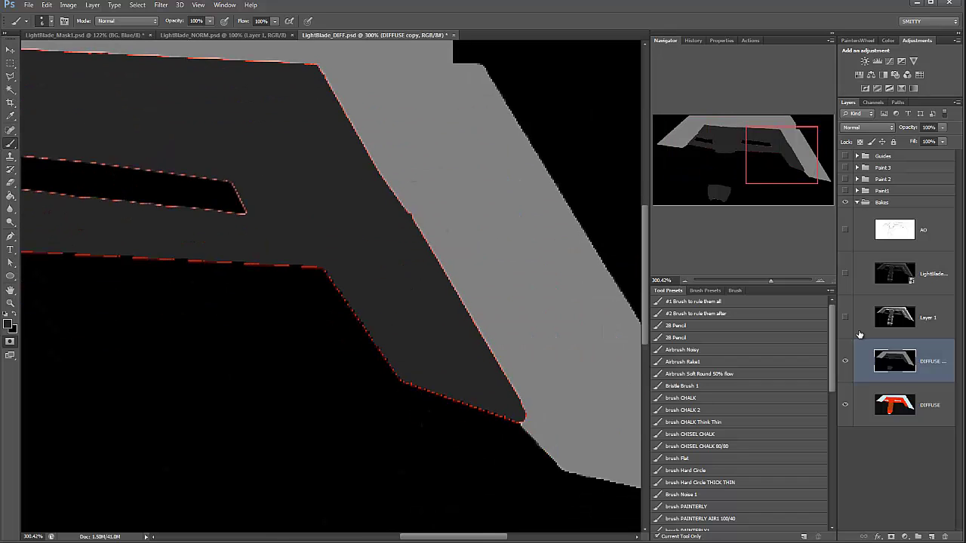
Step: Select the remaining red edge pixels with the Magic Wand, fill them with dark grey and deselect
{"action": "scroll", "coordinate": [242, 200], "scroll_direction": "left", "scroll_amount": 5}
{"action": "key", "text": "w"}
{"action": "left_click", "coordinate": [223, 193]}
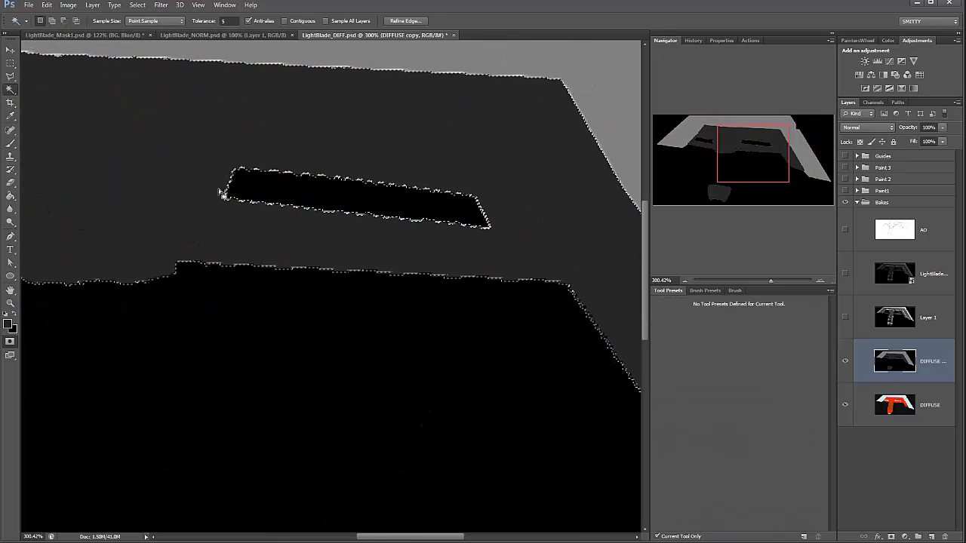
{"action": "key", "text": "g"}
{"action": "key", "text": "w"}
{"action": "key", "text": "g"}
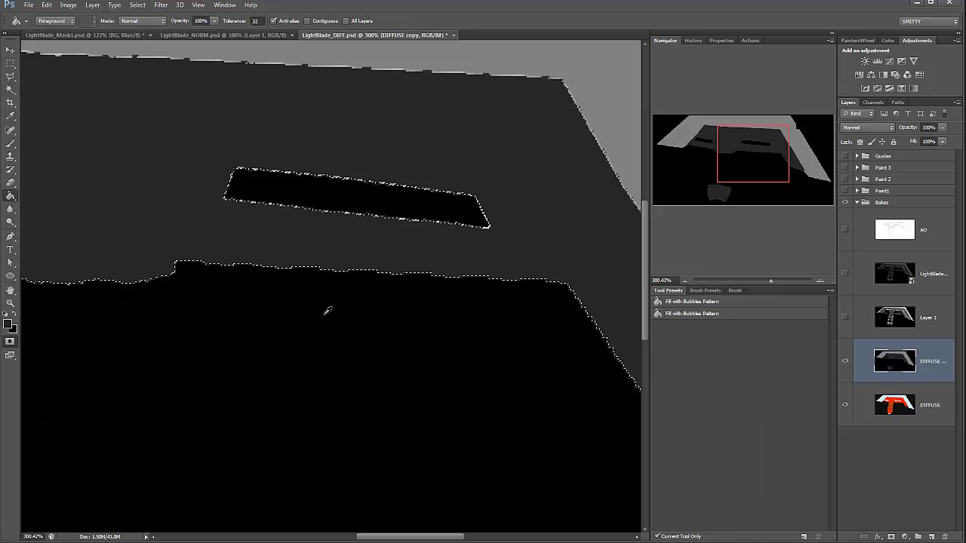
{"action": "key", "text": "m"}
{"action": "key", "text": "ctrl+d"}
Step: Brush dark grey over the light fringe pixels around both black slots in the dark panel
{"action": "left_click_drag", "start_coordinate": [375, 141], "coordinate": [608, 263]}
{"action": "left_click", "coordinate": [773, 280]}
{"action": "left_click_drag", "start_coordinate": [483, 290], "coordinate": [341, 270]}
{"action": "key", "text": "b"}
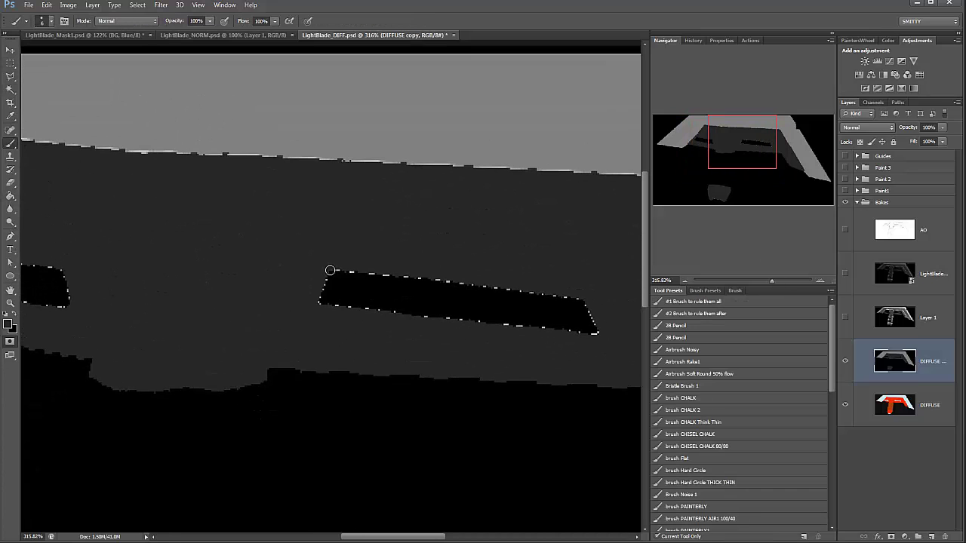
{"action": "scroll", "coordinate": [455, 260], "scroll_direction": "left", "scroll_amount": 5}
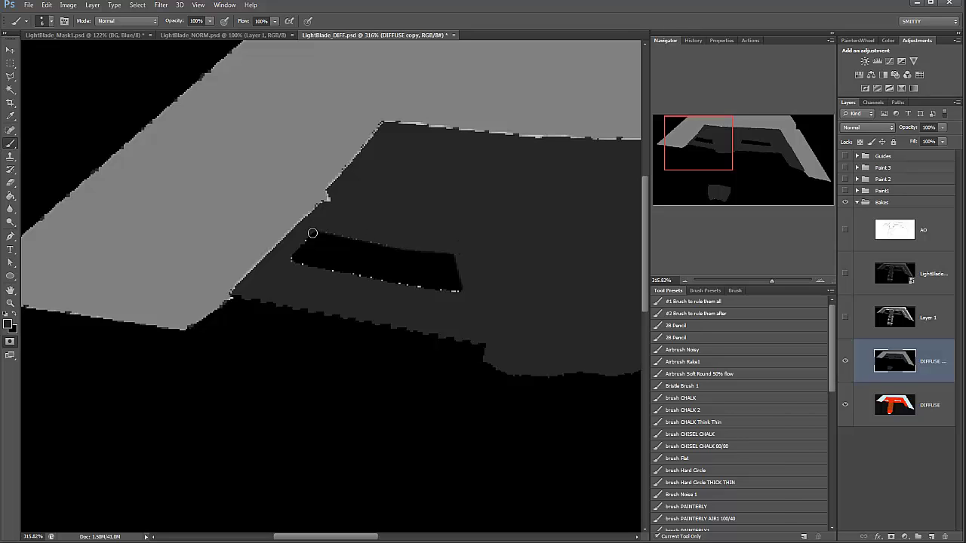
{"action": "scroll", "coordinate": [180, 173], "scroll_direction": "right", "scroll_amount": 5}
Step: Clean up the dark panel's upper, right and lower edges by painting over the jagged fringe pixels in dark grey
{"action": "scroll", "coordinate": [181, 173], "scroll_direction": "up", "scroll_amount": 1}
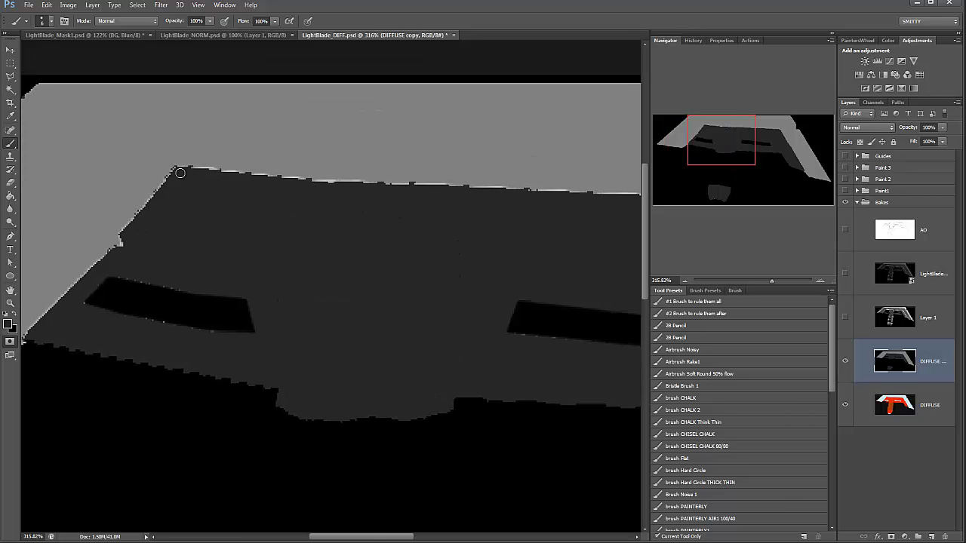
{"action": "scroll", "coordinate": [412, 196], "scroll_direction": "right", "scroll_amount": 6}
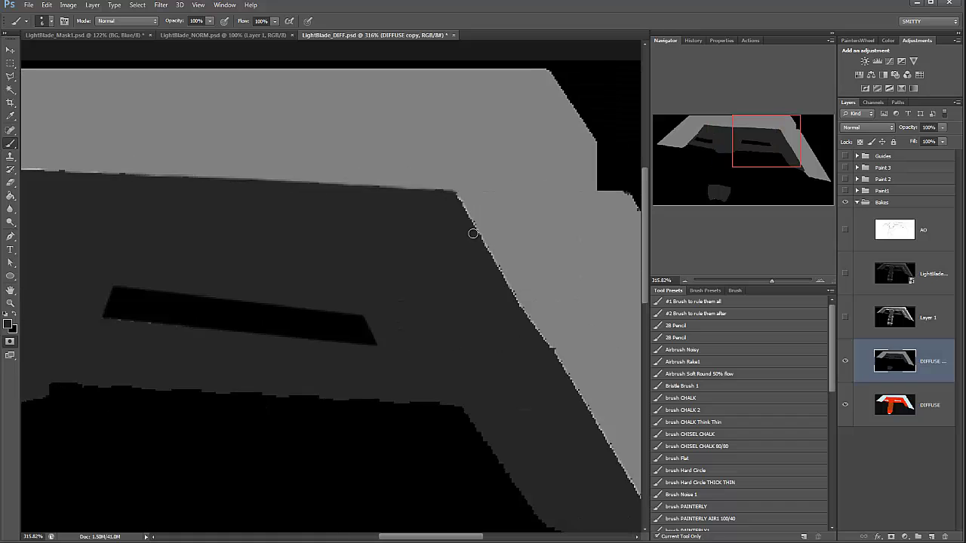
{"action": "scroll", "coordinate": [472, 234], "scroll_direction": "right", "scroll_amount": 2}
{"action": "scroll", "coordinate": [472, 233], "scroll_direction": "down", "scroll_amount": 1}
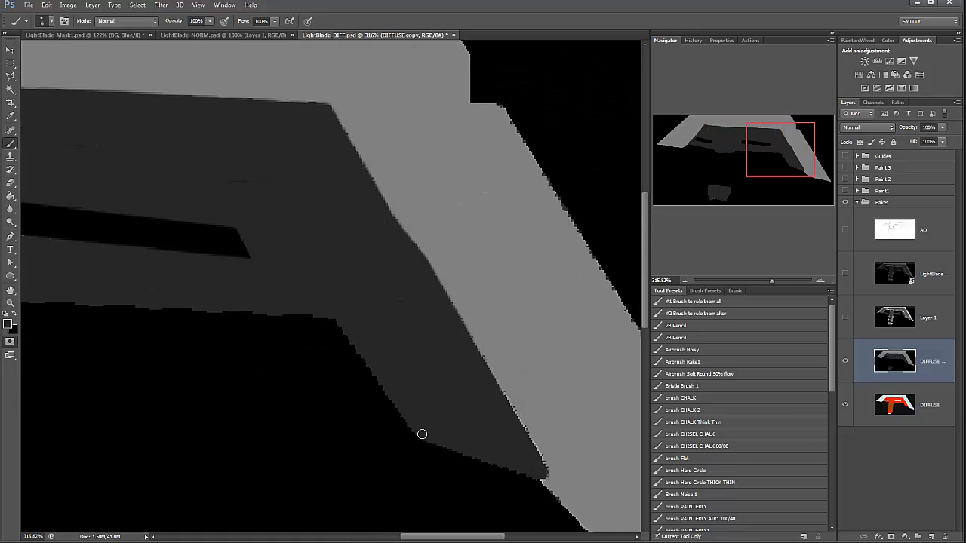
{"action": "scroll", "coordinate": [422, 434], "scroll_direction": "left", "scroll_amount": 9}
{"action": "scroll", "coordinate": [138, 215], "scroll_direction": "up", "scroll_amount": 1}
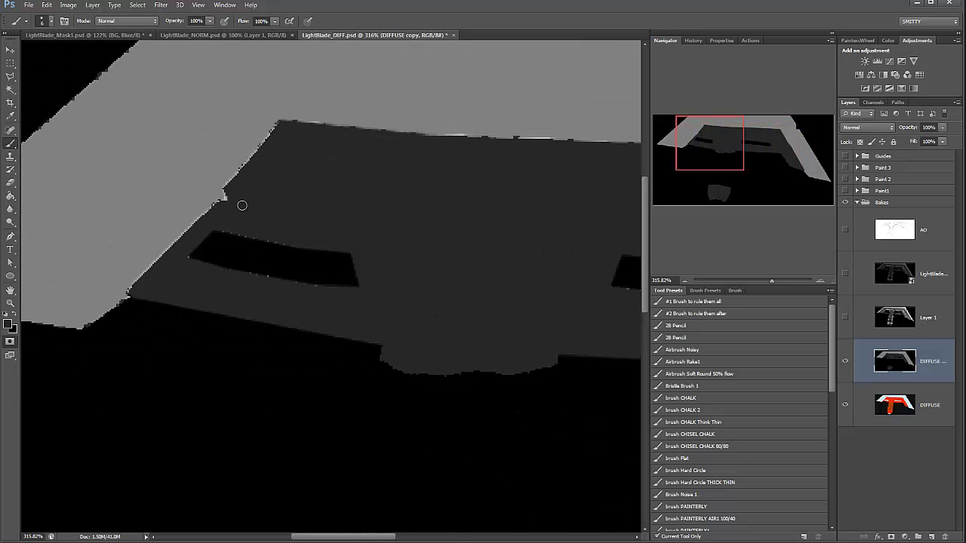
Step: Switch to the blade's mid grey and paint over light pixels along the blade's upper inner edge and right arm's outline
{"action": "scroll", "coordinate": [223, 238], "scroll_direction": "right", "scroll_amount": 4}
{"action": "scroll", "coordinate": [189, 204], "scroll_direction": "up", "scroll_amount": 1}
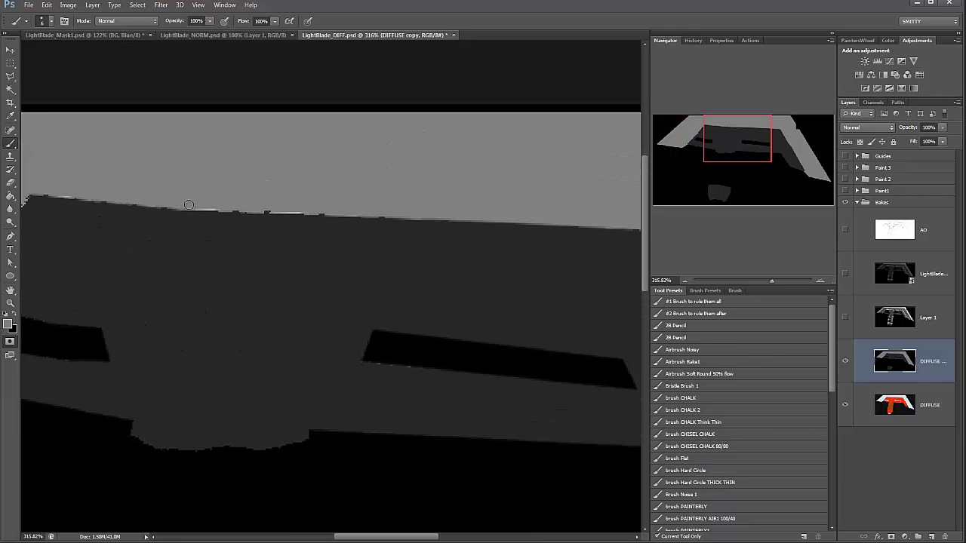
{"action": "scroll", "coordinate": [375, 144], "scroll_direction": "right", "scroll_amount": 5}
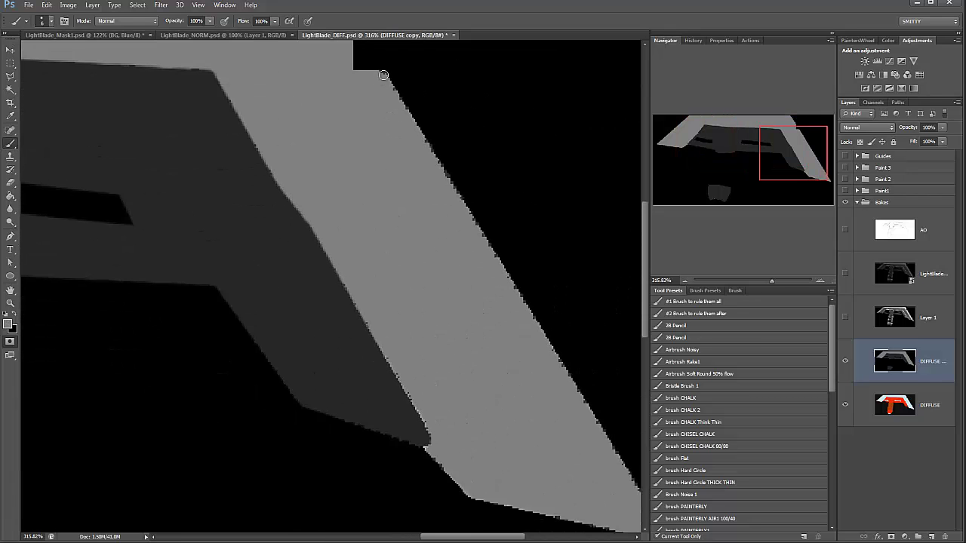
{"action": "scroll", "coordinate": [543, 377], "scroll_direction": "down", "scroll_amount": 2}
{"action": "scroll", "coordinate": [455, 401], "scroll_direction": "left", "scroll_amount": 3}
{"action": "scroll", "coordinate": [455, 401], "scroll_direction": "up", "scroll_amount": 3}
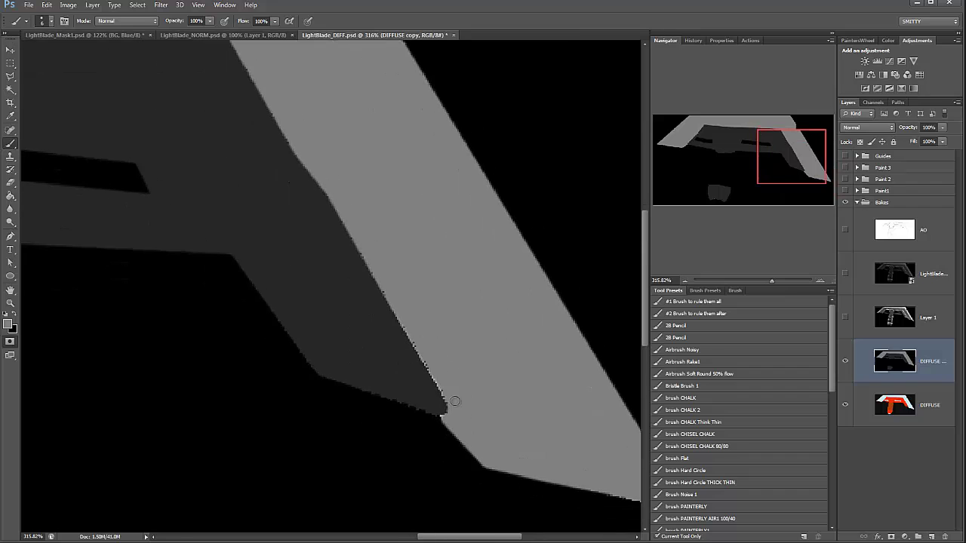
Step: Paint mid grey over the rough pixels along the blade's left arm outline and the remaining upper inner edge
{"action": "scroll", "coordinate": [396, 308], "scroll_direction": "left", "scroll_amount": 5}
{"action": "scroll", "coordinate": [515, 207], "scroll_direction": "up", "scroll_amount": 1}
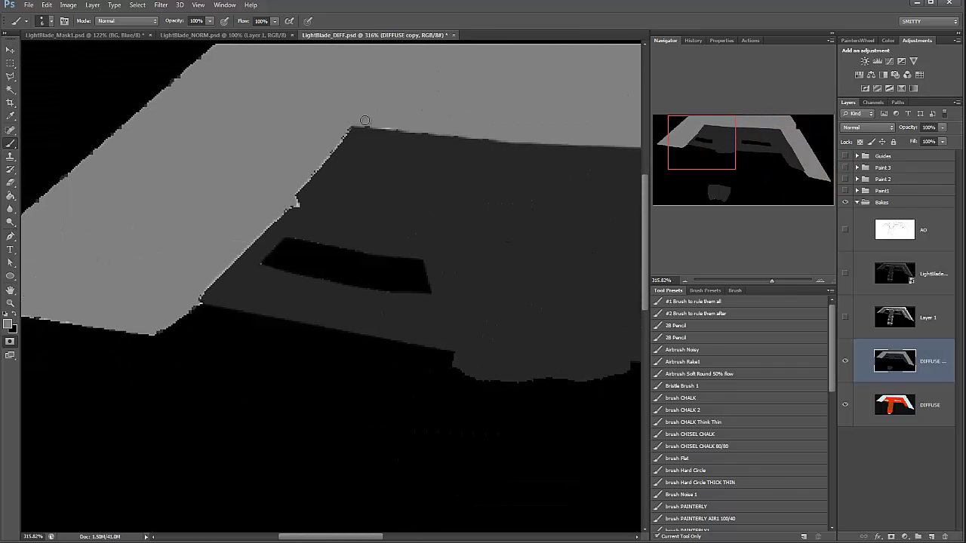
{"action": "scroll", "coordinate": [111, 310], "scroll_direction": "left", "scroll_amount": 3}
{"action": "scroll", "coordinate": [111, 311], "scroll_direction": "up", "scroll_amount": 1}
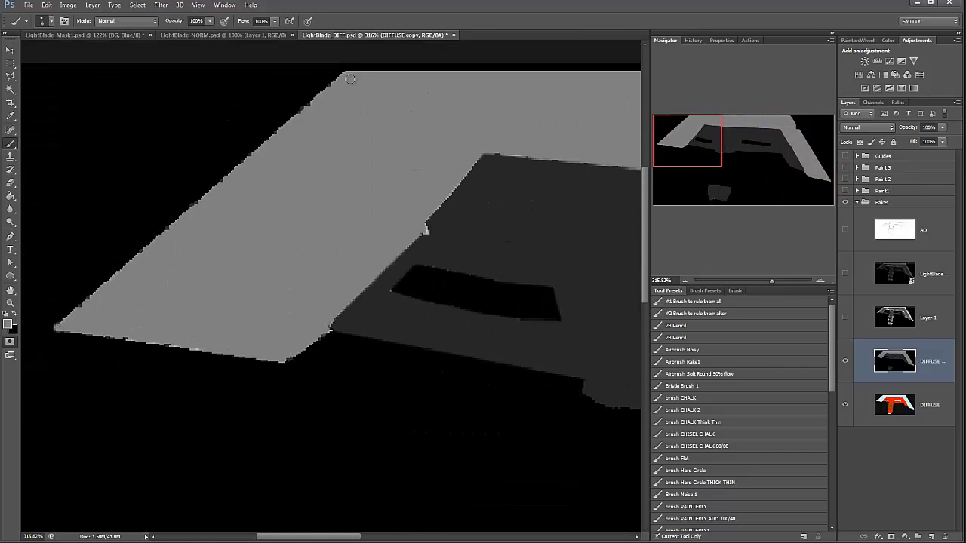
{"action": "left_click", "coordinate": [350, 78], "text": "shift"}
{"action": "left_click", "coordinate": [62, 326]}
{"action": "left_click", "coordinate": [282, 362], "text": "shift"}
{"action": "scroll", "coordinate": [173, 226], "scroll_direction": "right", "scroll_amount": 5}
{"action": "scroll", "coordinate": [174, 226], "scroll_direction": "up", "scroll_amount": 1}
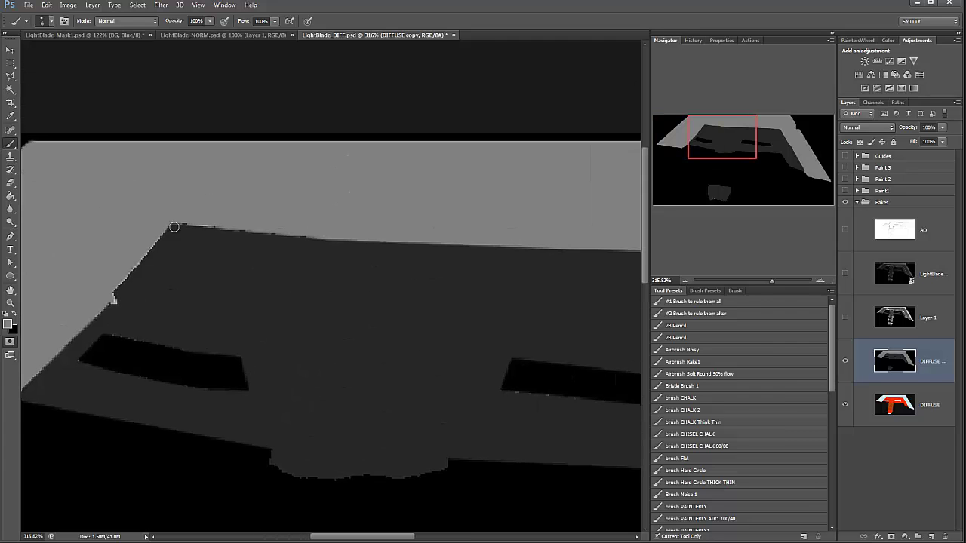
{"action": "left_click", "coordinate": [321, 235], "text": "shift"}
{"action": "scroll", "coordinate": [573, 214], "scroll_direction": "right", "scroll_amount": 5}
{"action": "scroll", "coordinate": [573, 214], "scroll_direction": "down", "scroll_amount": 1}
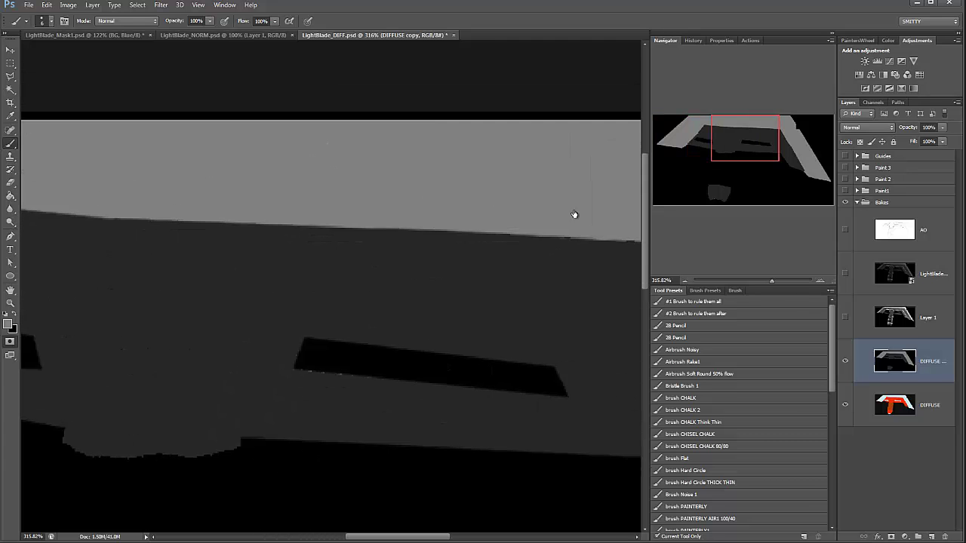
{"action": "left_click_drag", "start_coordinate": [776, 278], "coordinate": [754, 279]}
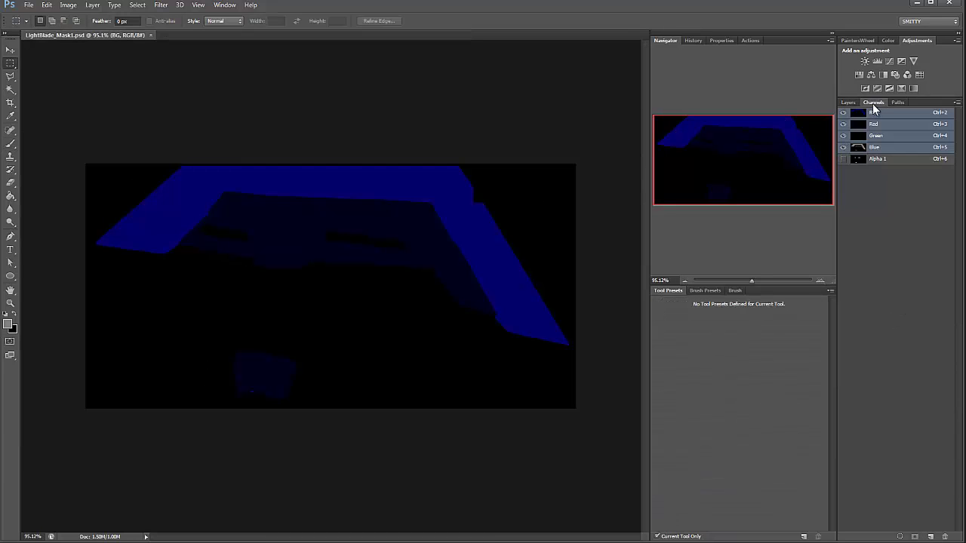
Step: Inspect the Blue, Alpha 1 and RGB channels of LightBlade_Mask1.psd, then hide Alpha 1 and return to the layers
{"action": "left_click", "coordinate": [844, 149]}
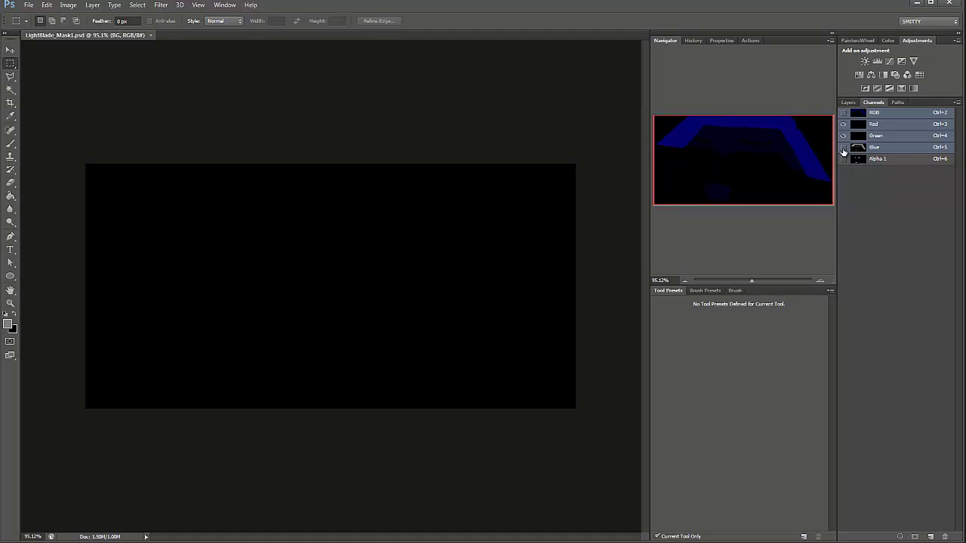
{"action": "left_click", "coordinate": [843, 148]}
{"action": "left_click", "coordinate": [875, 150]}
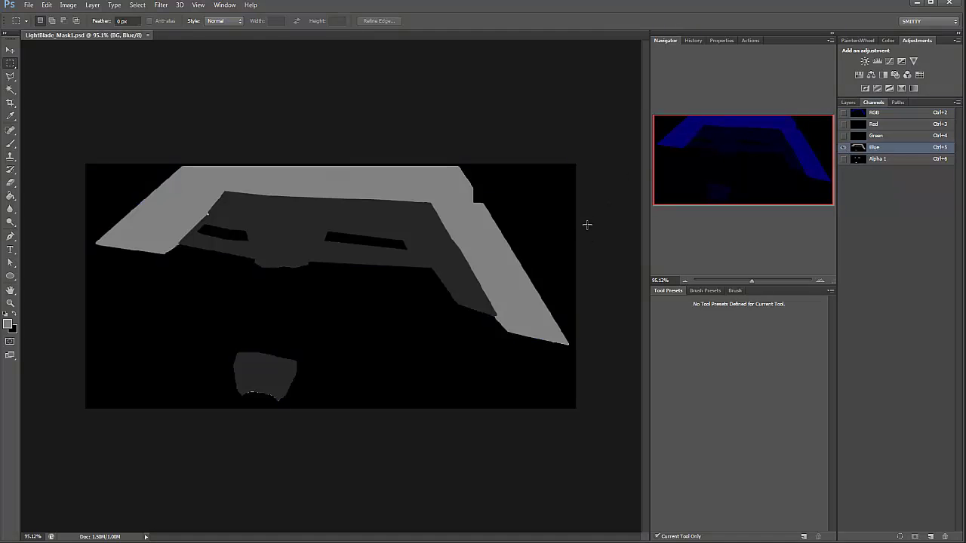
{"action": "left_click", "coordinate": [878, 160]}
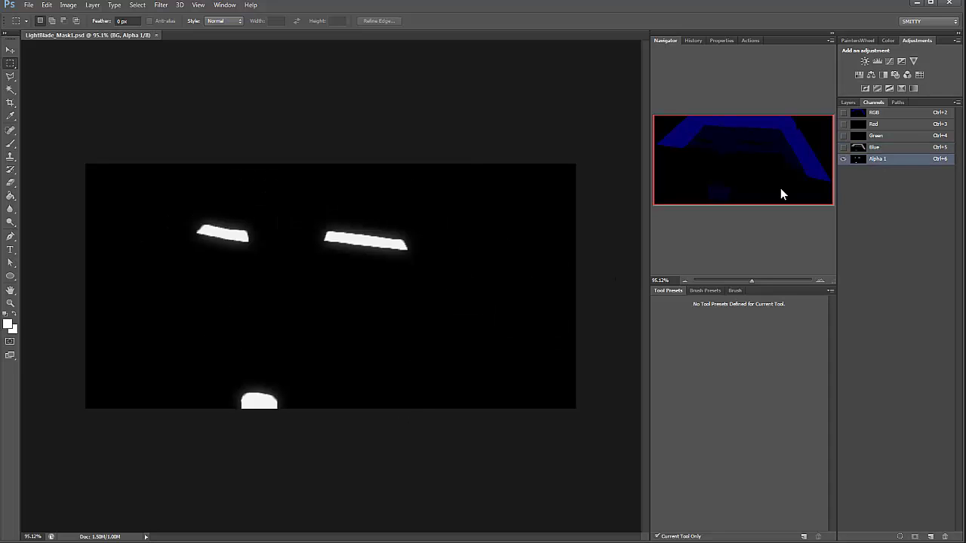
{"action": "left_click", "coordinate": [843, 112]}
{"action": "left_click", "coordinate": [876, 114]}
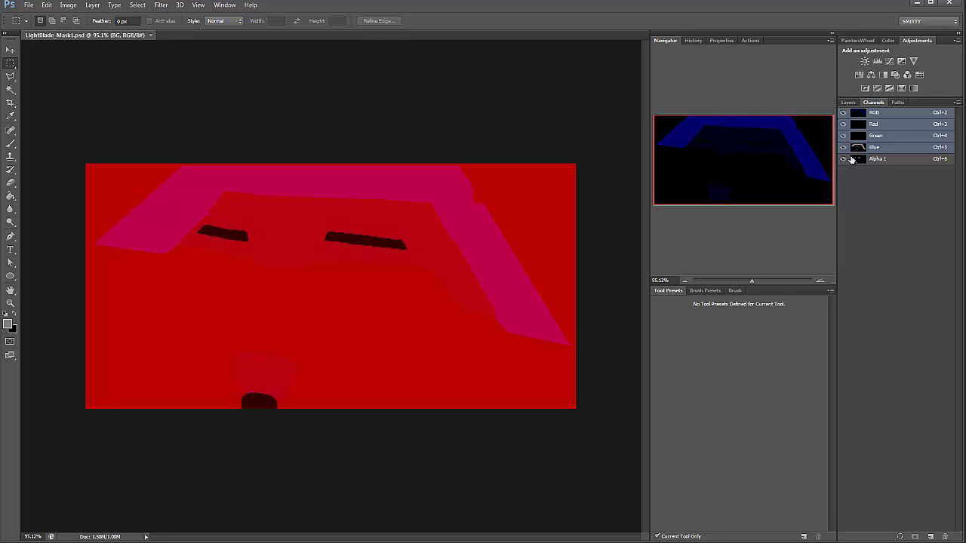
{"action": "left_click", "coordinate": [842, 159]}
{"action": "left_click", "coordinate": [847, 103]}
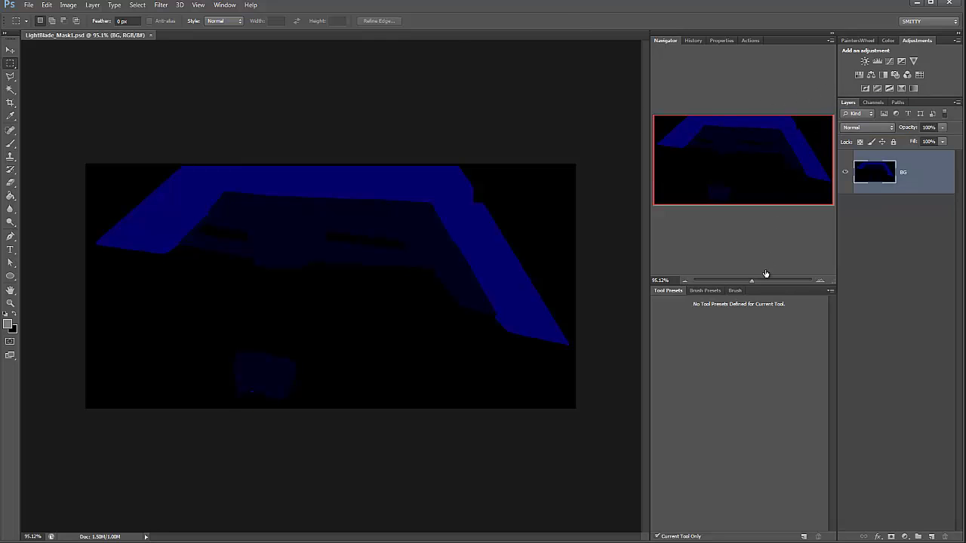